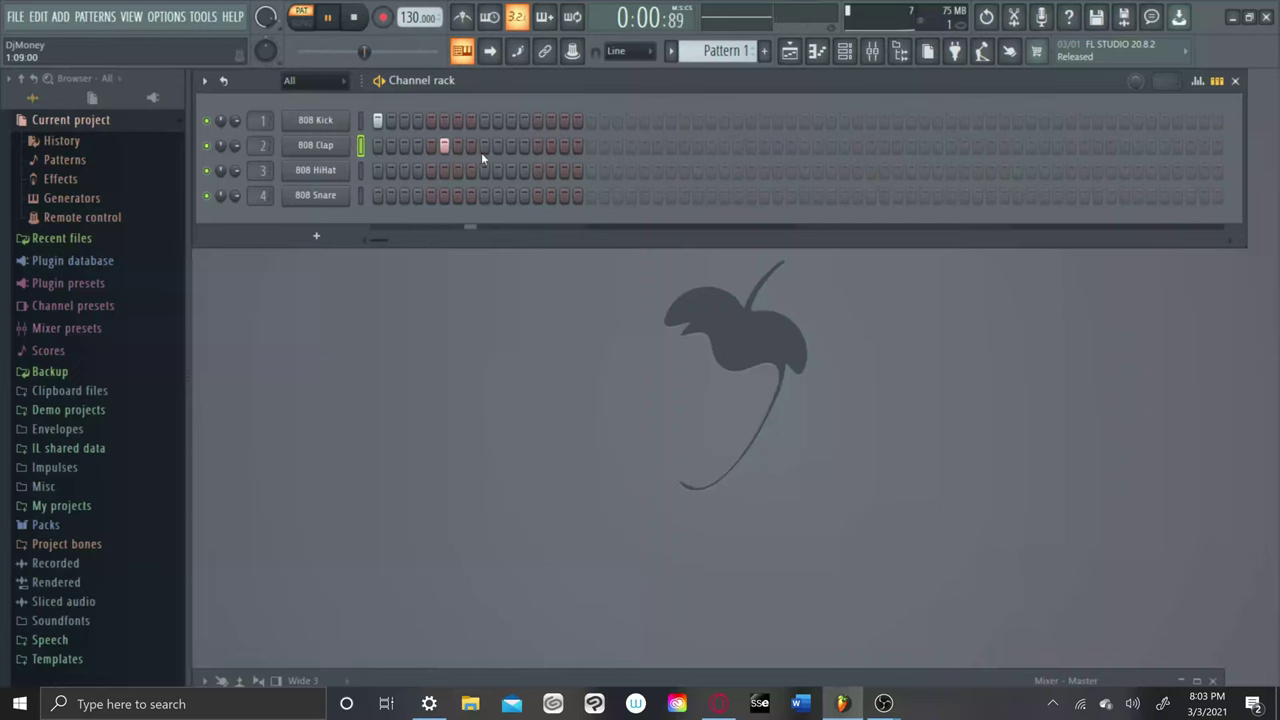
# Program the 808 Kick on steps 7, 8, 13, 14 and 16, and clear its hit on step 1.
pyautogui.click(577, 121)
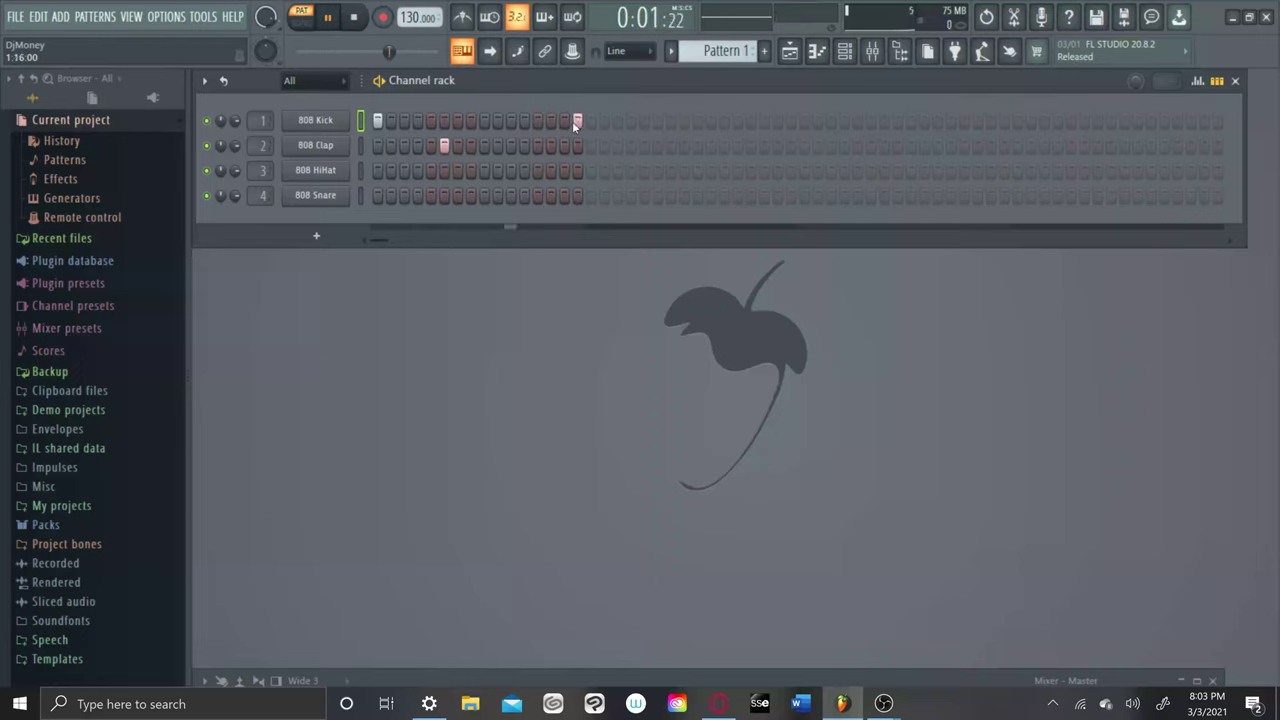
pyautogui.click(535, 122)
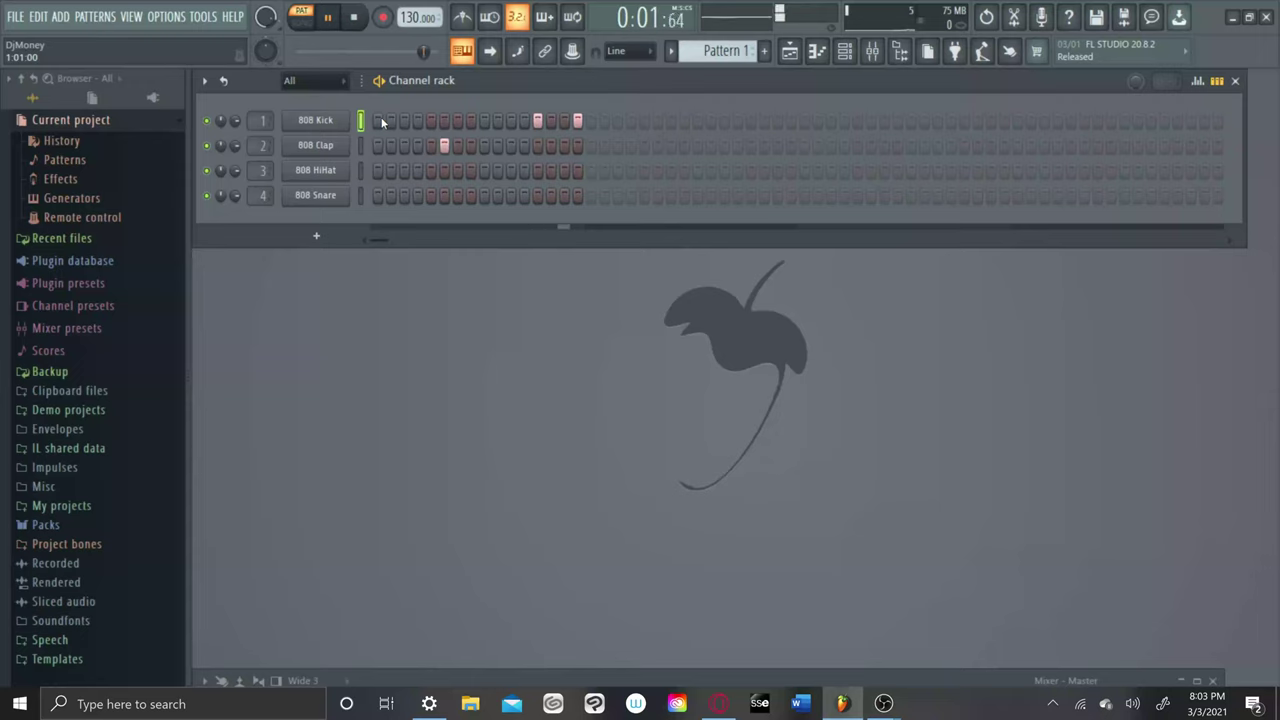
pyautogui.click(472, 121)
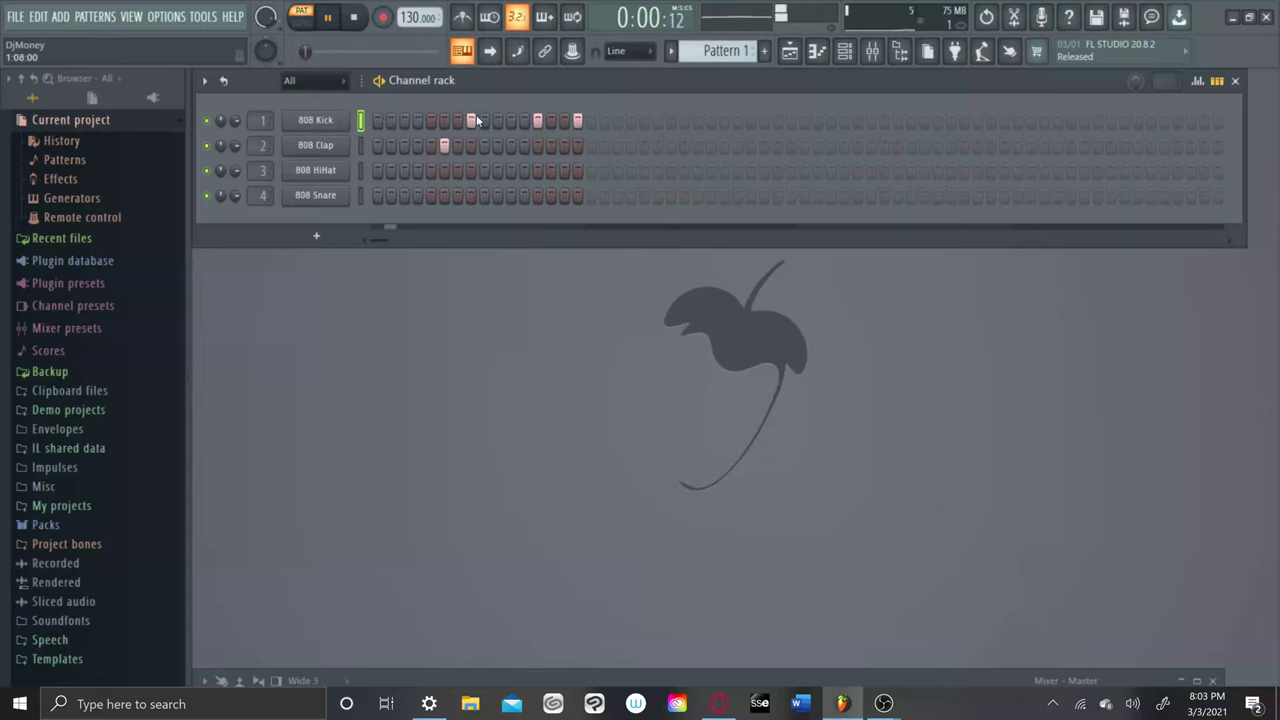
pyautogui.click(549, 121)
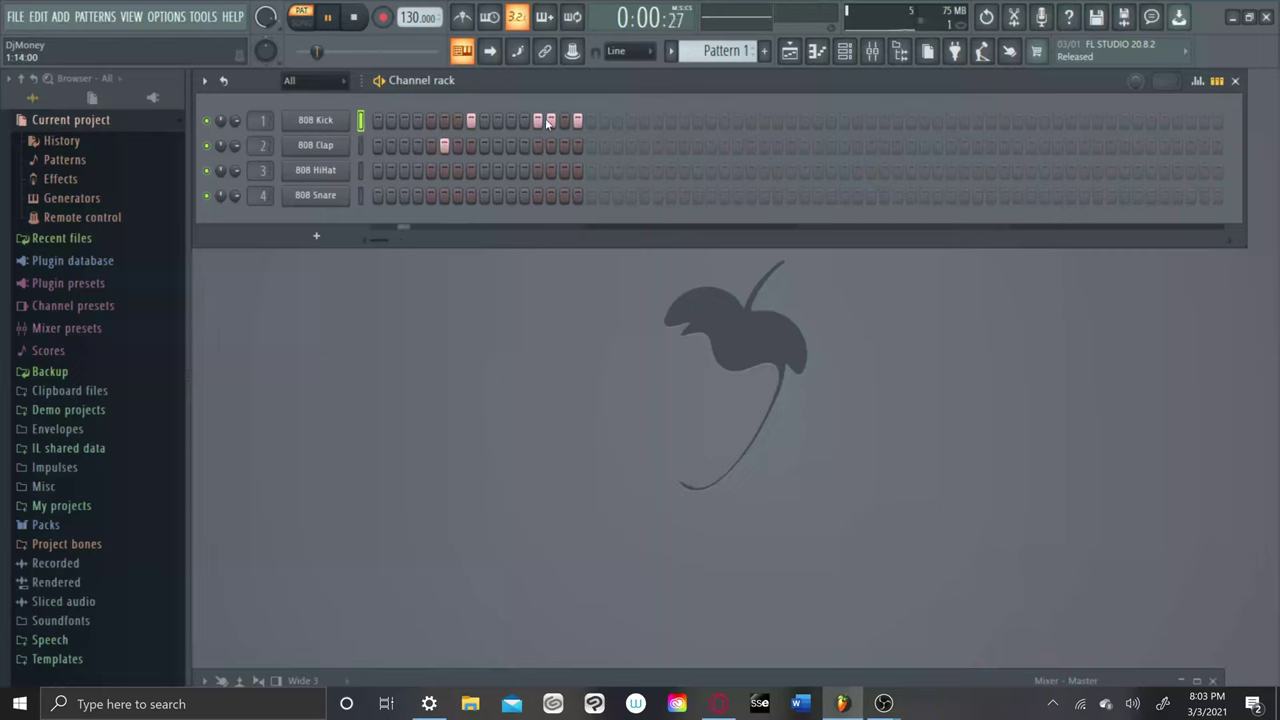
pyautogui.click(458, 121)
# Lower the project tempo to 95.580 BPM.
pyautogui.scroll(-3, 425, 16)
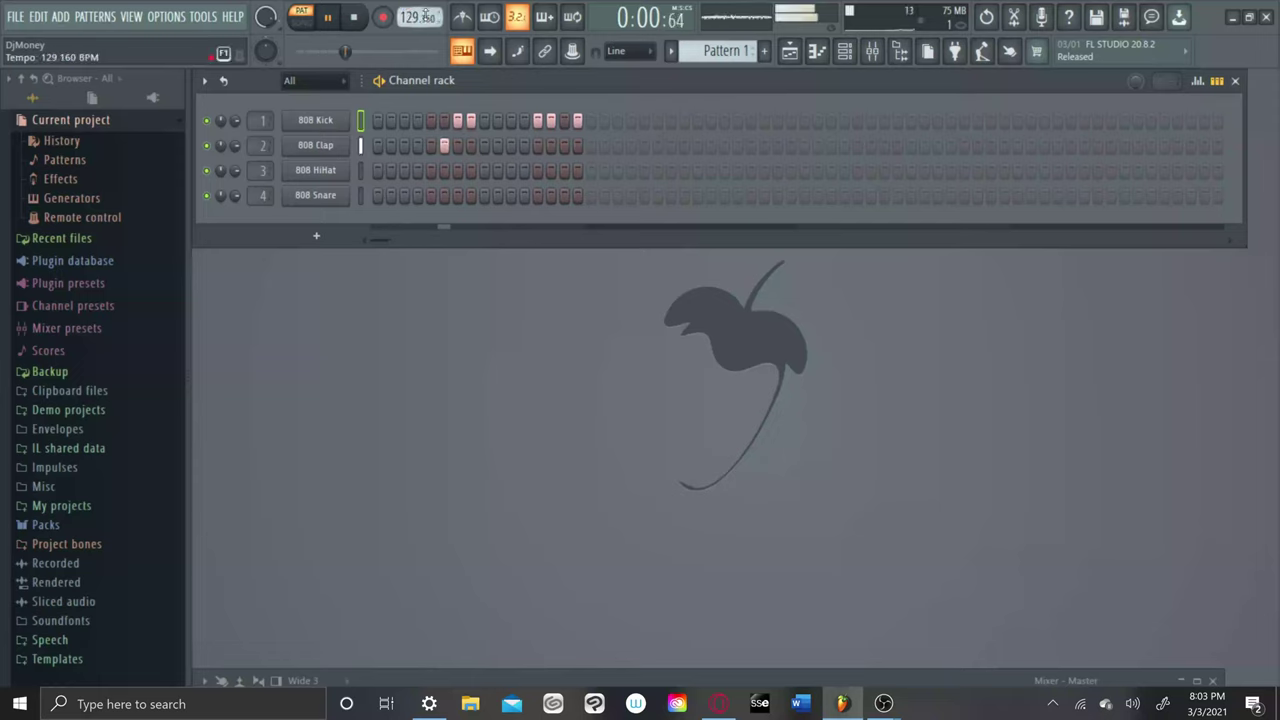
pyautogui.scroll(-5, 425, 16)
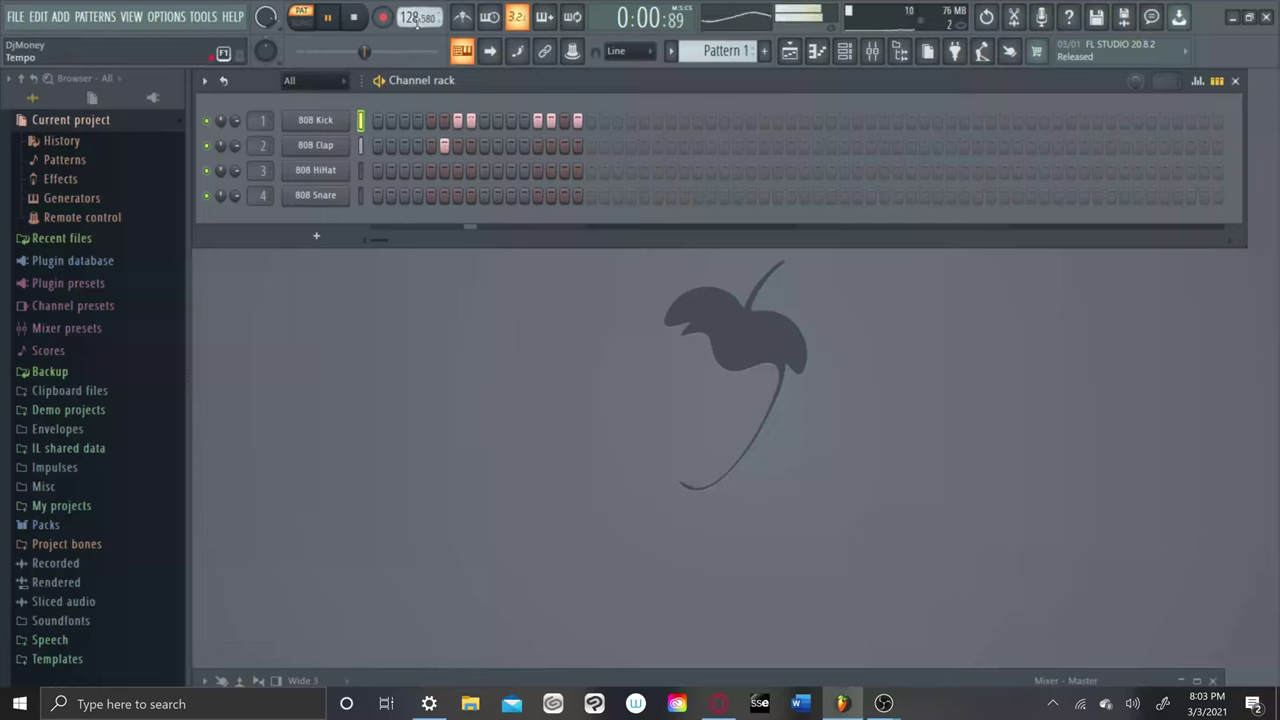
pyautogui.moveTo(425, 16); pyautogui.dragTo(425, 46)
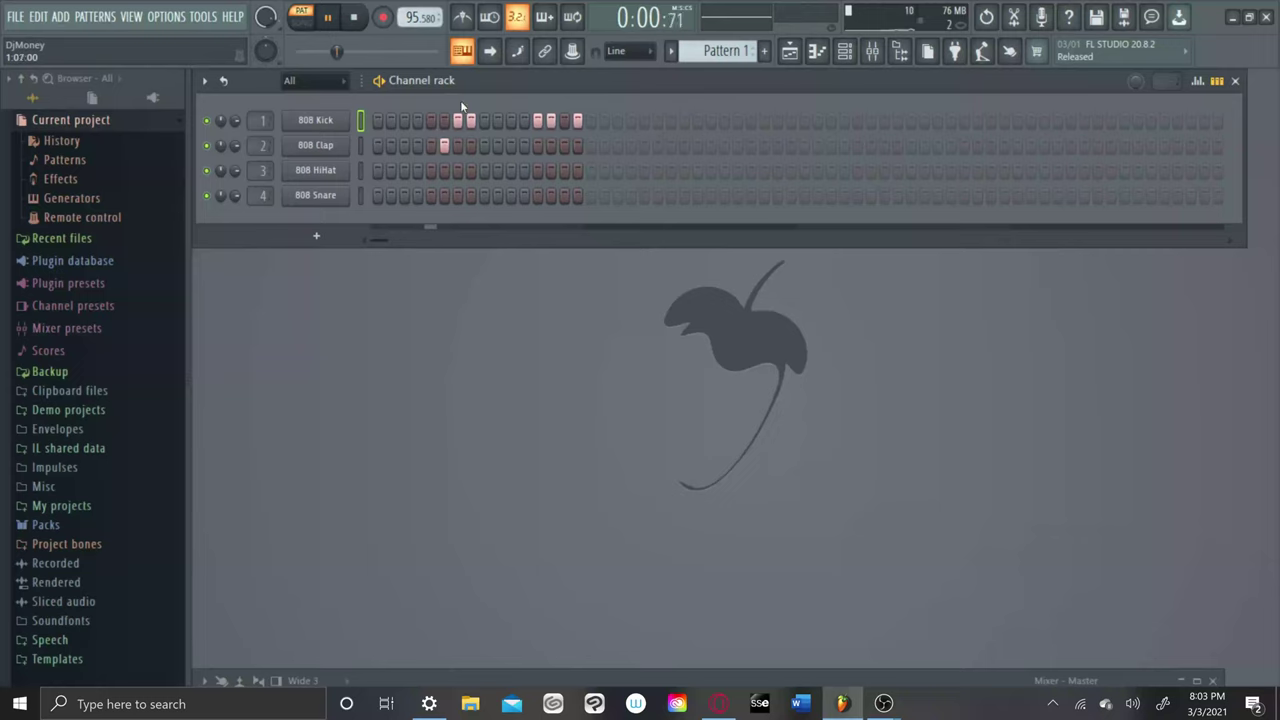
# Program 808 HiHat hits on steps 5 and 10, and 808 Snare hits on steps 6, 7, 8 and 15.
pyautogui.click(431, 170)
pyautogui.click(496, 170)
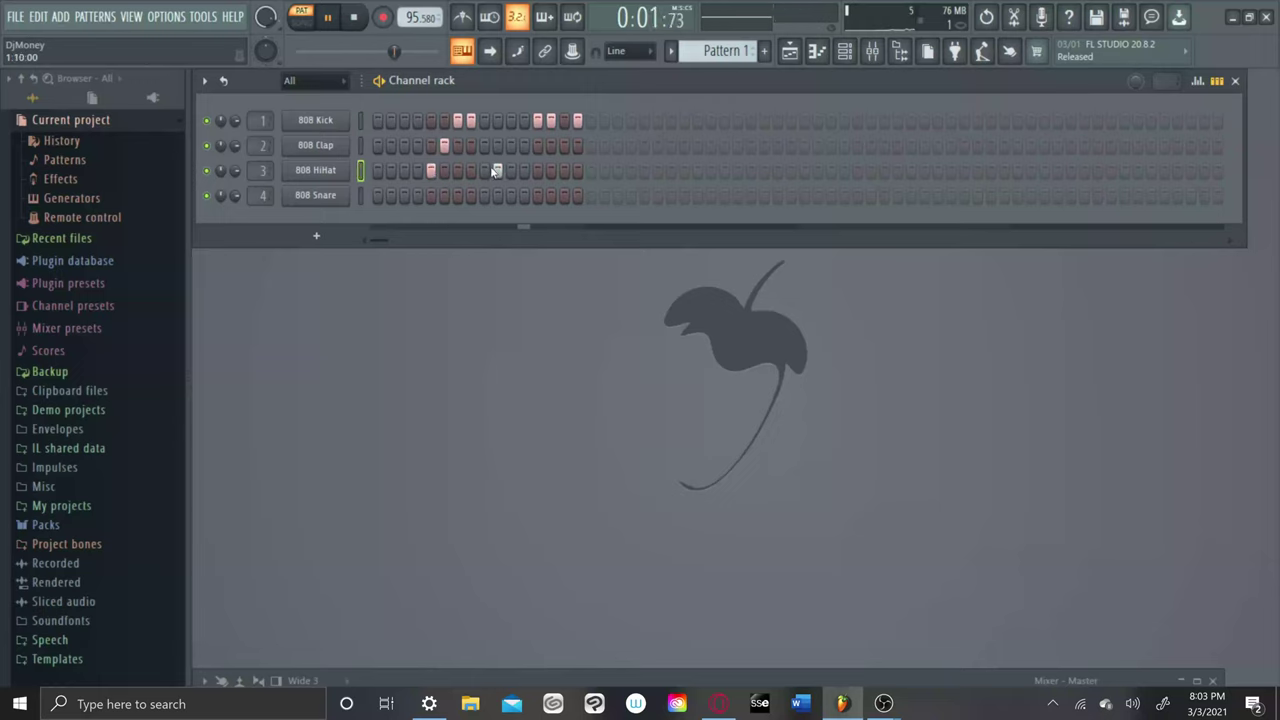
pyautogui.click(564, 196)
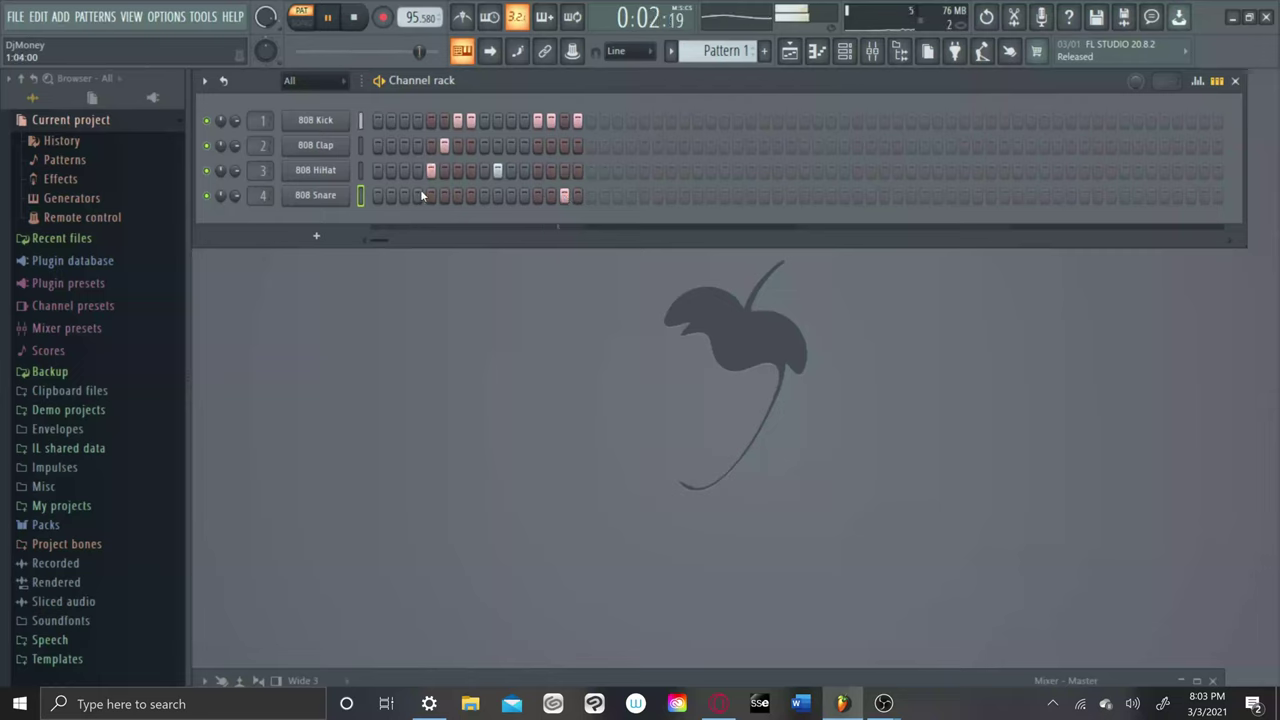
pyautogui.click(469, 196)
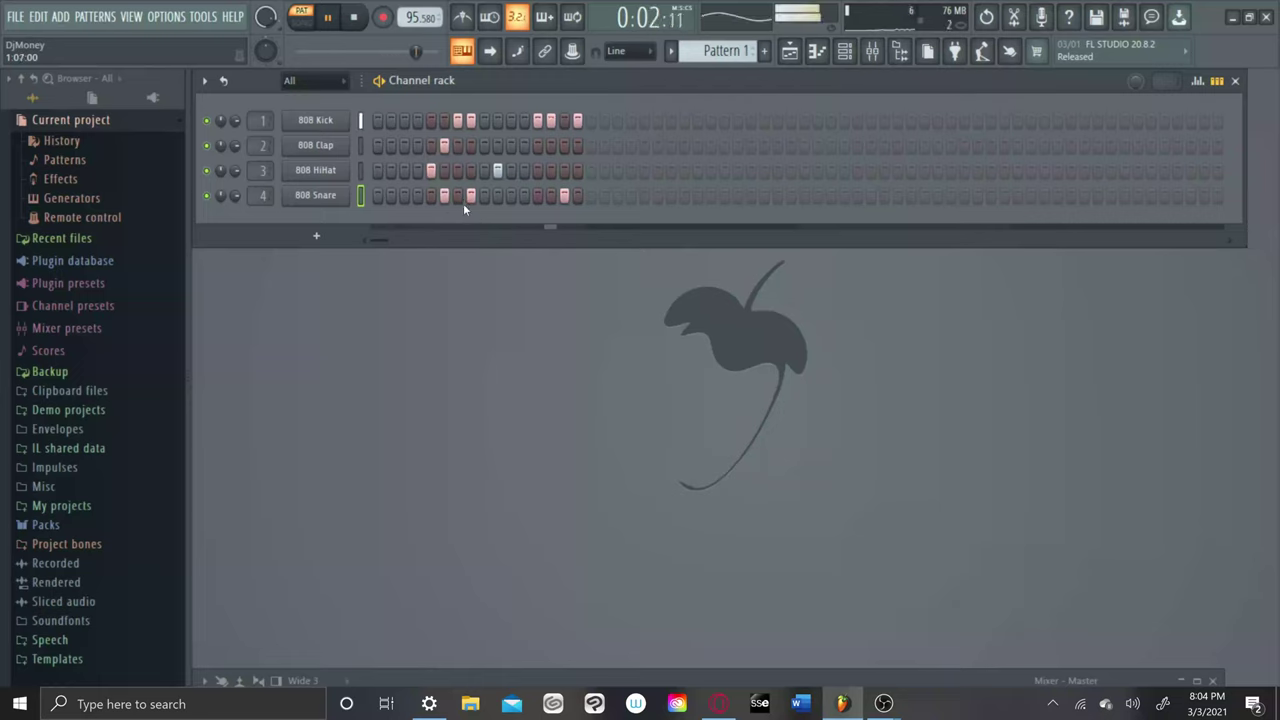
pyautogui.click(457, 196)
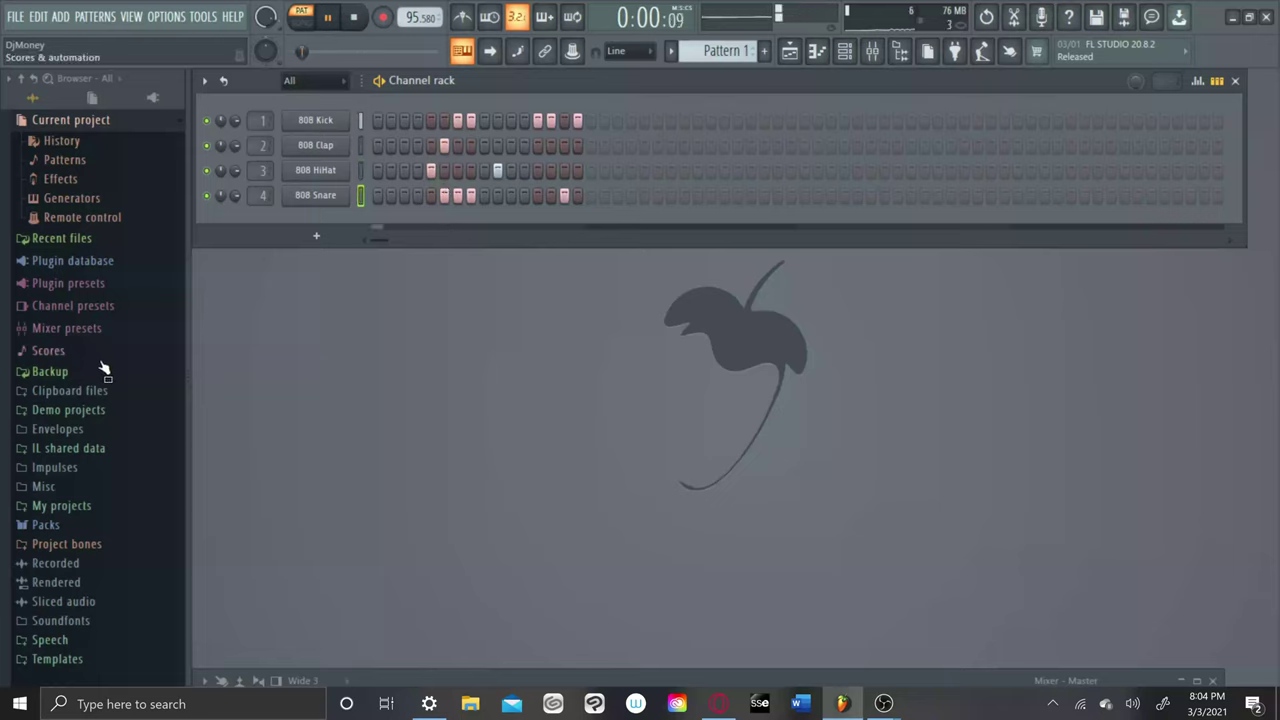
# Audition kick samples from the 808_drum_kit pack and add 808-Kicks23 as a new channel below the 808 Snare.
pyautogui.click(40, 525)
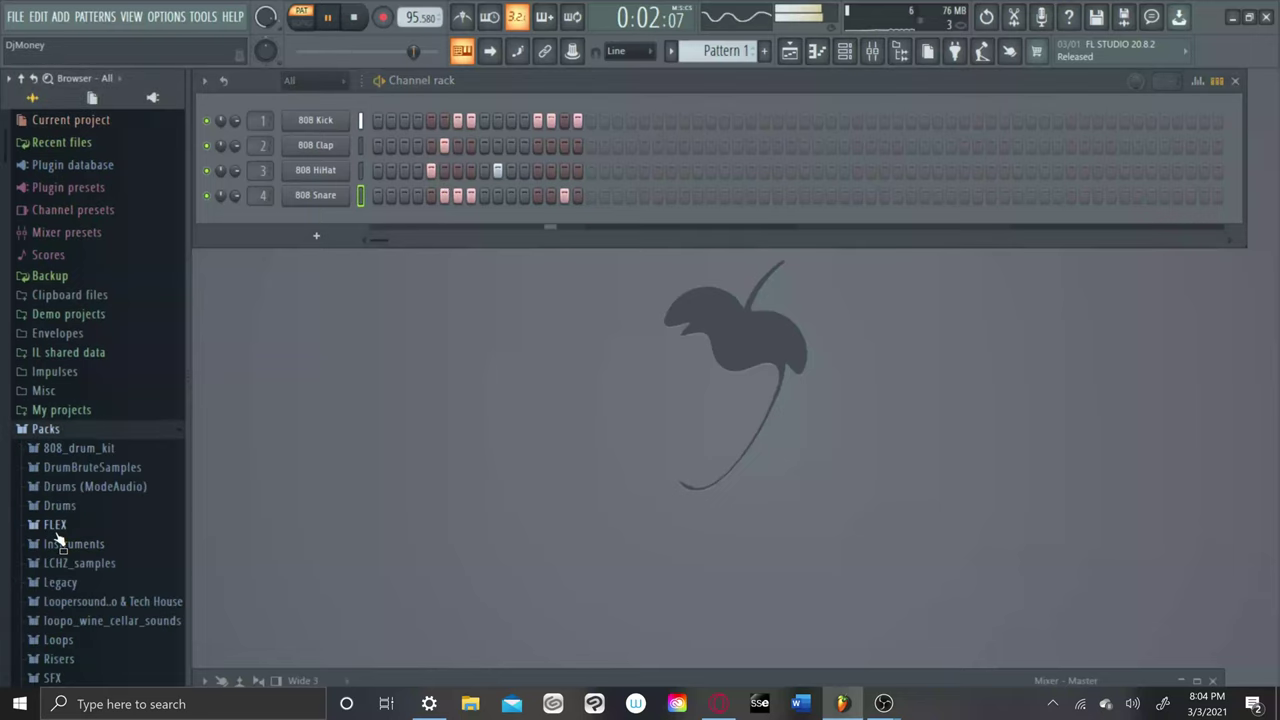
pyautogui.click(60, 448)
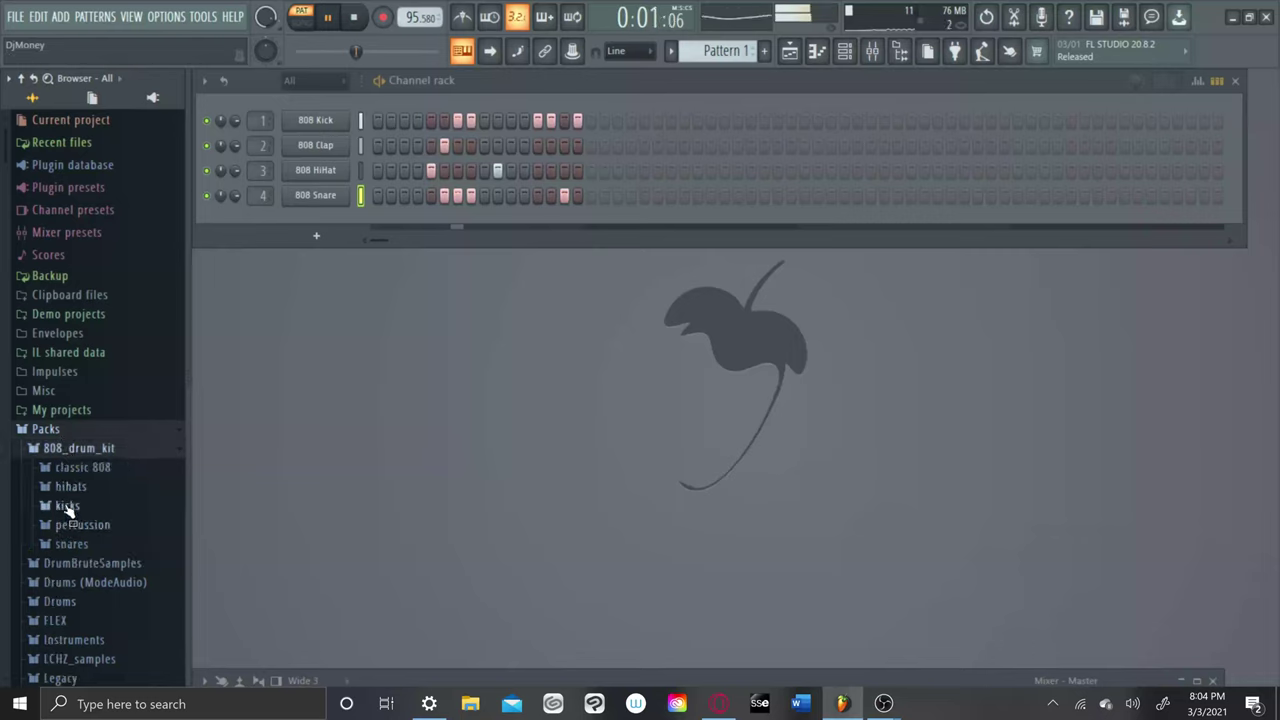
pyautogui.click(67, 506)
pyautogui.click(63, 508)
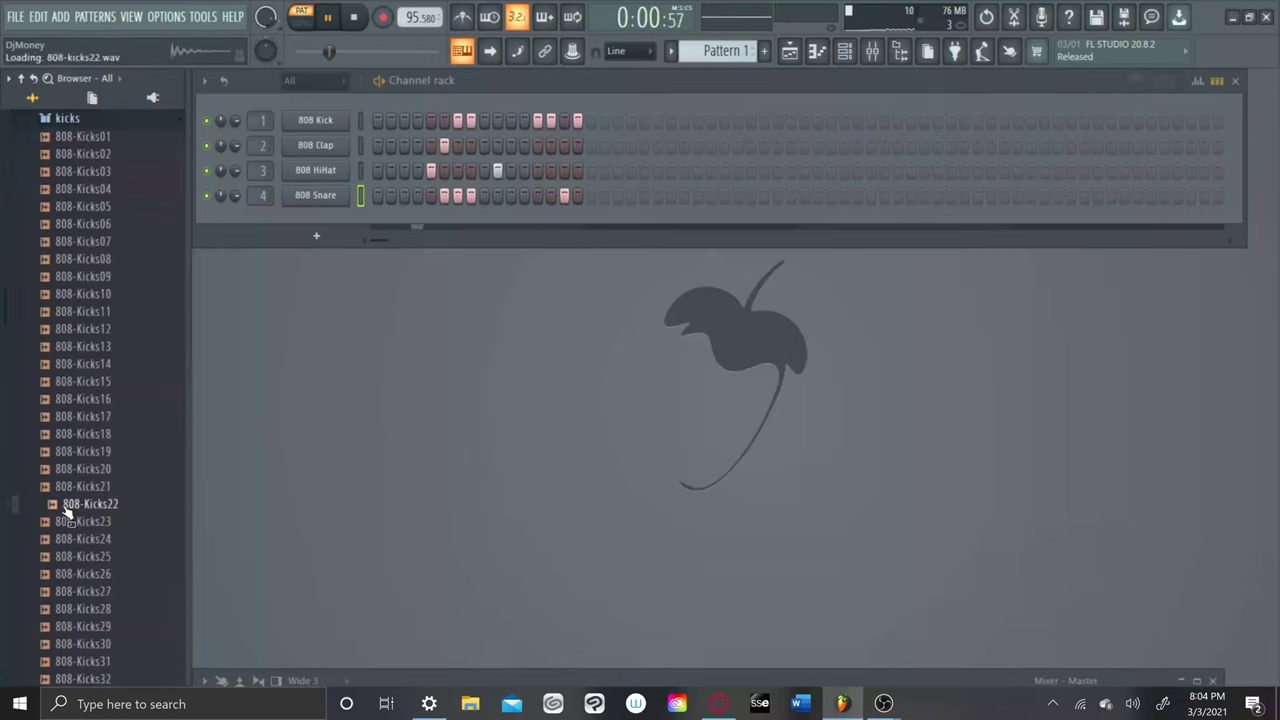
pyautogui.click(60, 525)
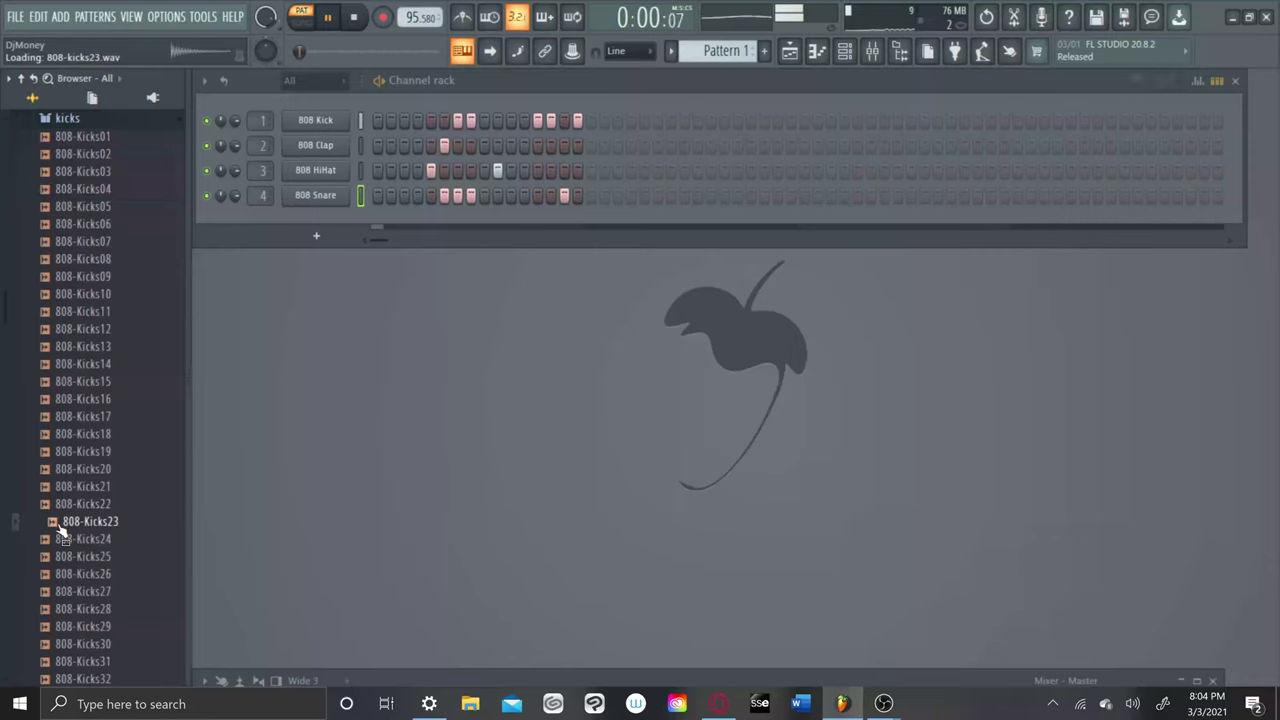
pyautogui.moveTo(60, 530); pyautogui.dragTo(245, 218)
# Program 808-Kicks23 hits on steps 1, 6, 11 and 15.
pyautogui.click(377, 220)
pyautogui.click(444, 220)
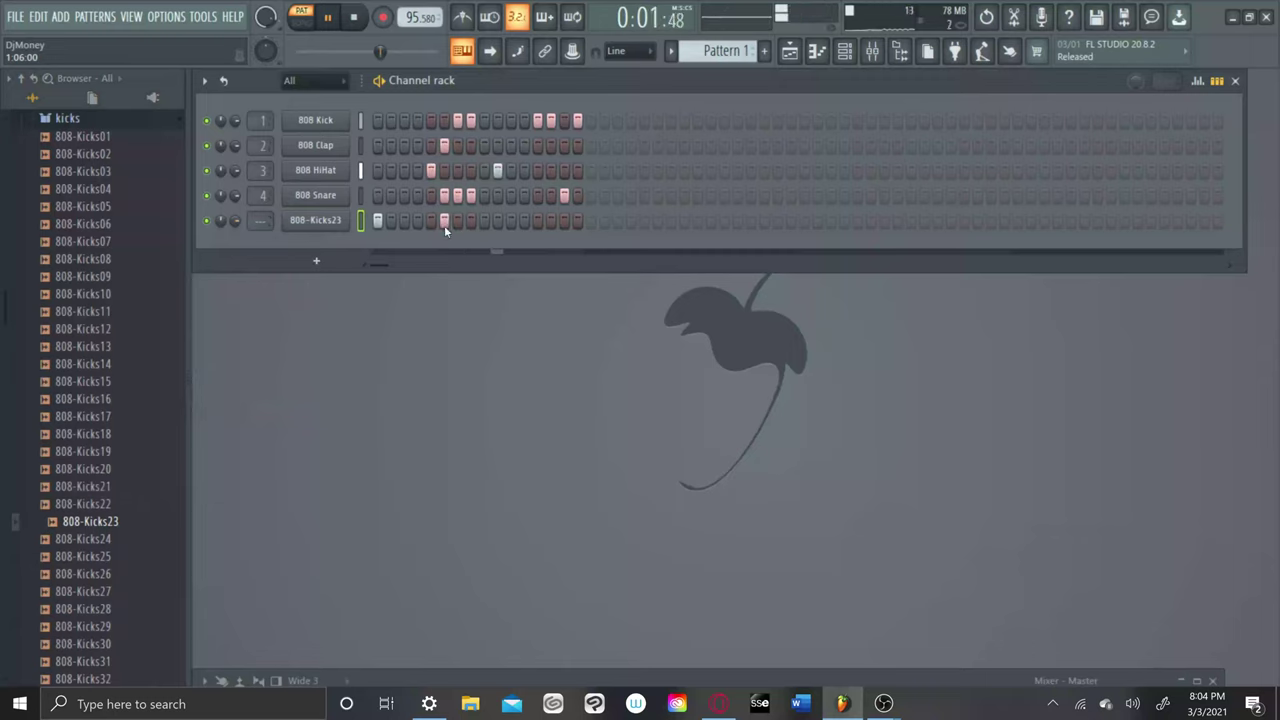
pyautogui.click(563, 220)
pyautogui.click(511, 221)
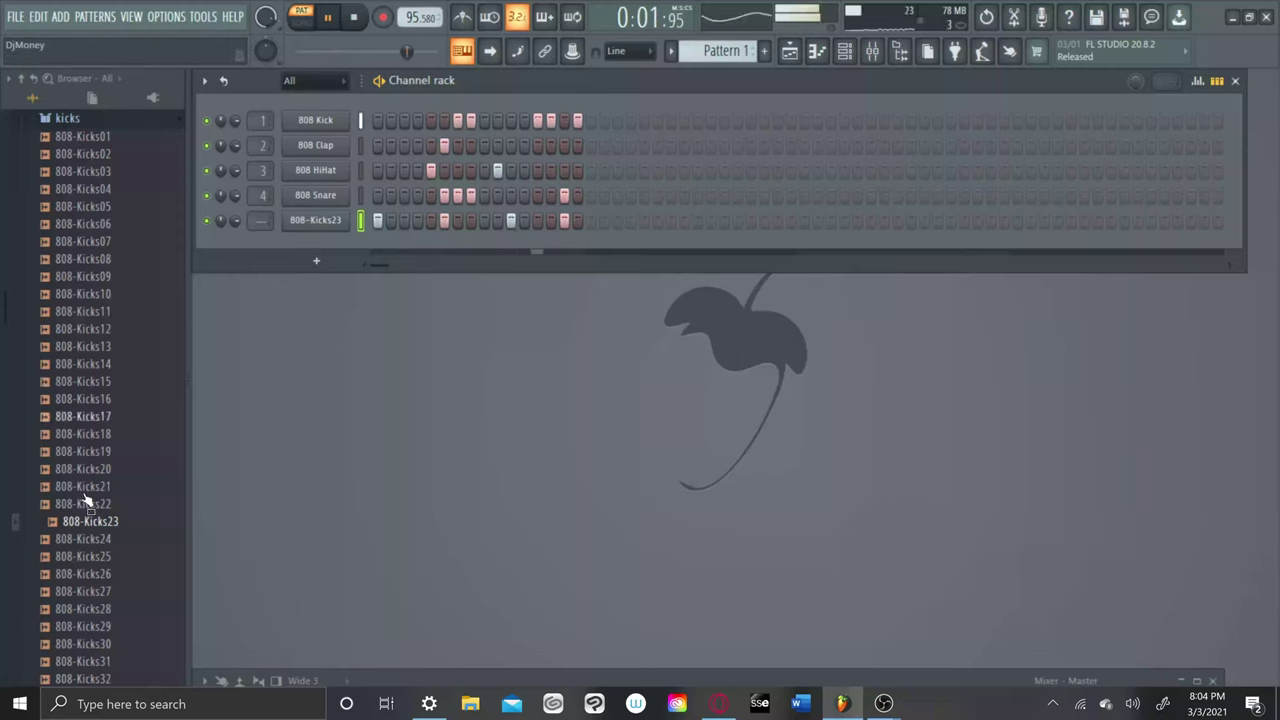
# Collapse the kicks folder in the 808_drum_kit pack and expand its percussion folder.
pyautogui.scroll(-7, 40, 571)
pyautogui.scroll(14, 35, 571)
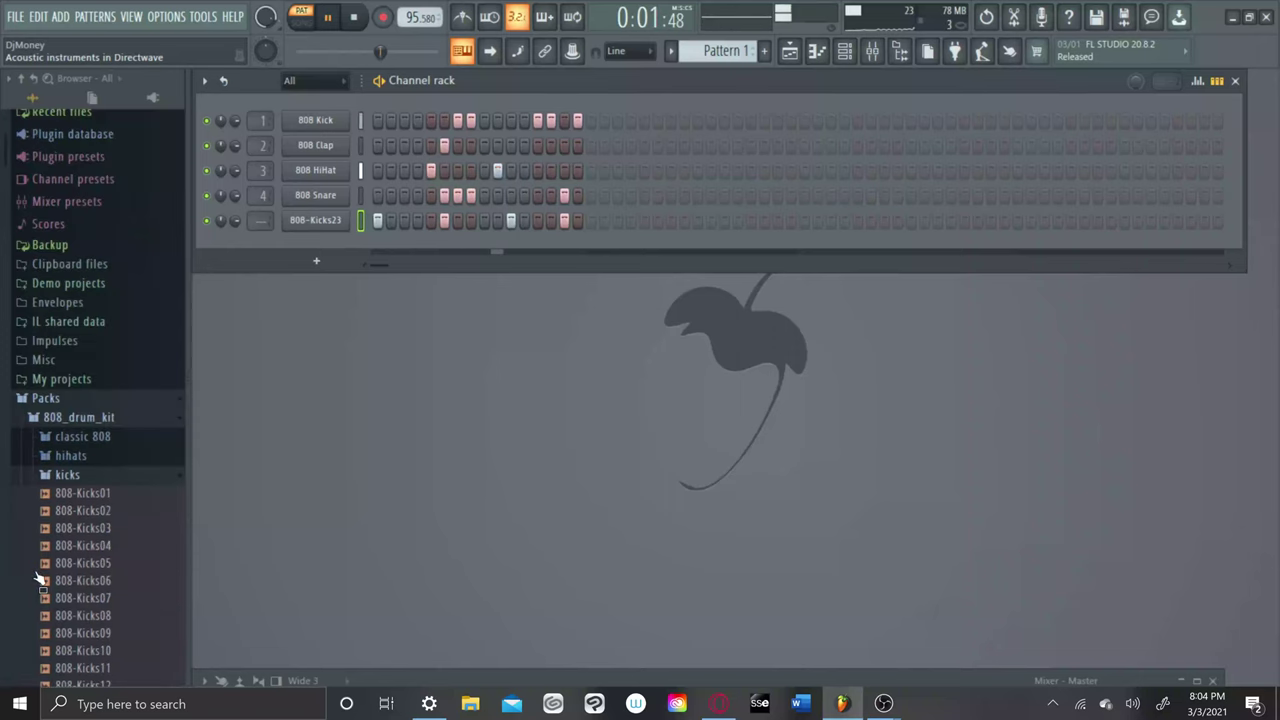
pyautogui.click(56, 498)
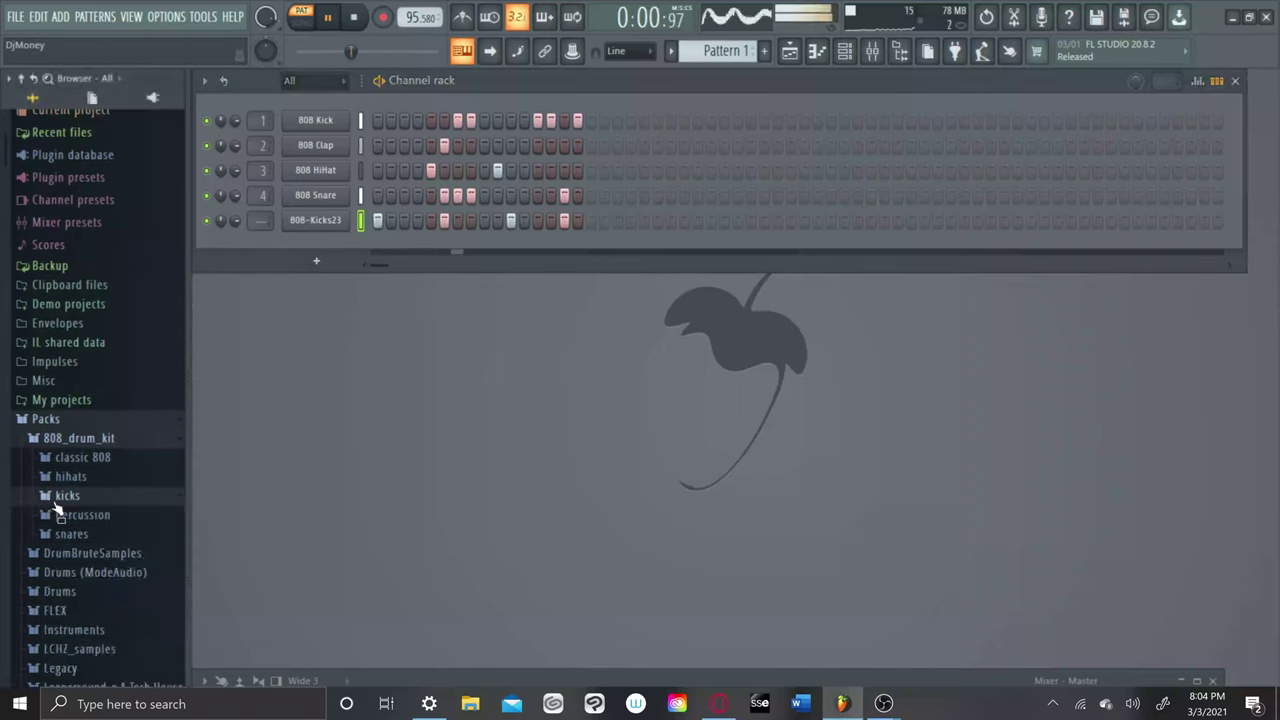
pyautogui.click(72, 515)
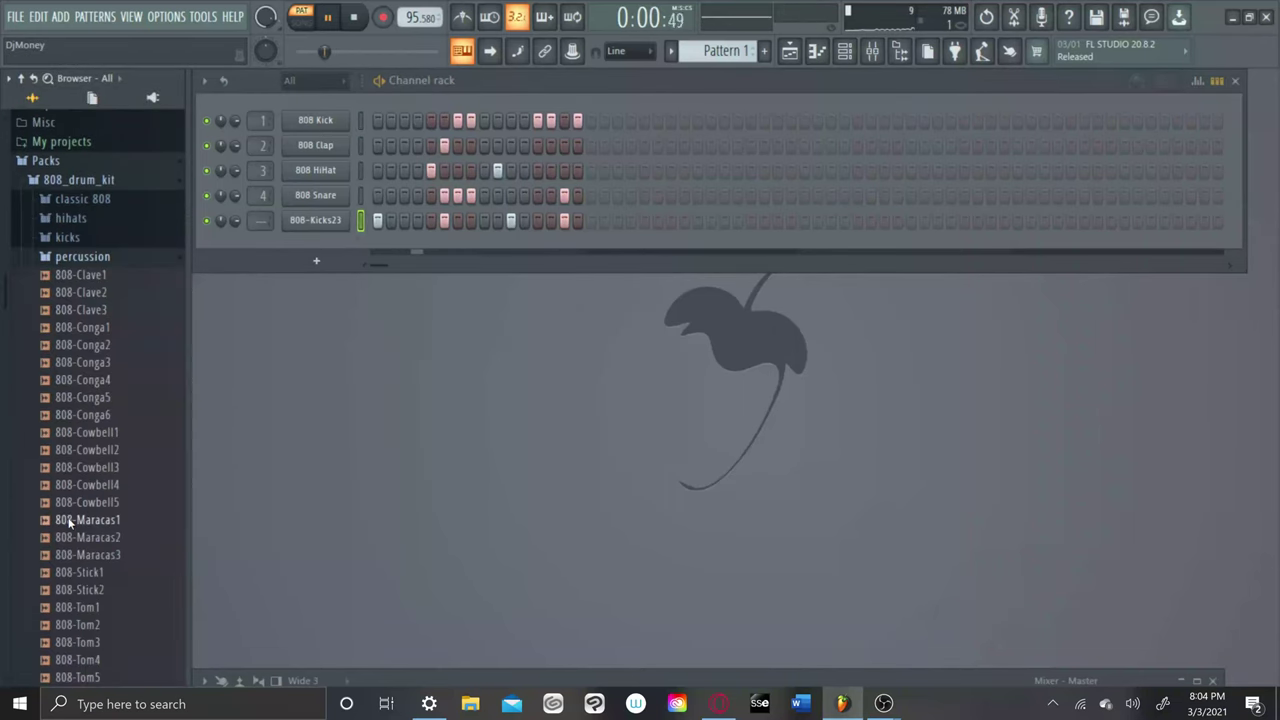
pyautogui.scroll(-6, 94, 463)
pyautogui.scroll(4, 97, 465)
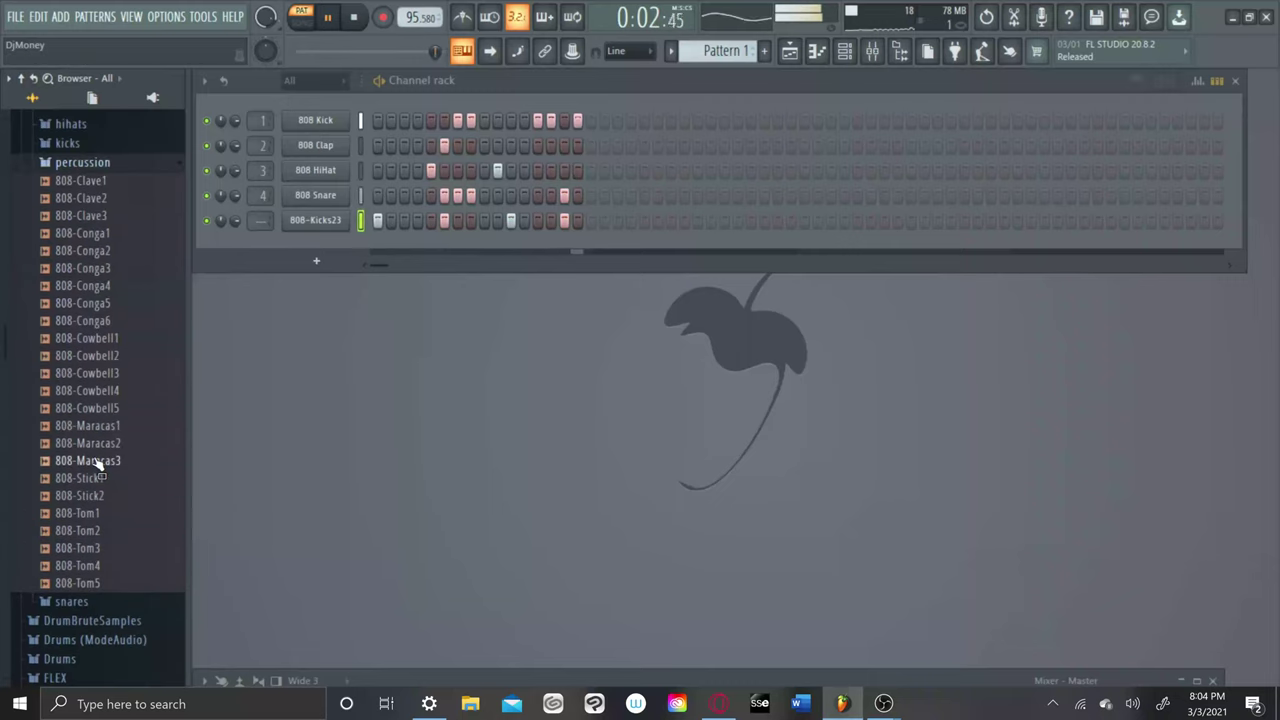
# Audition the maracas, cowbell and conga samples in the percussion folder.
pyautogui.click(97, 462)
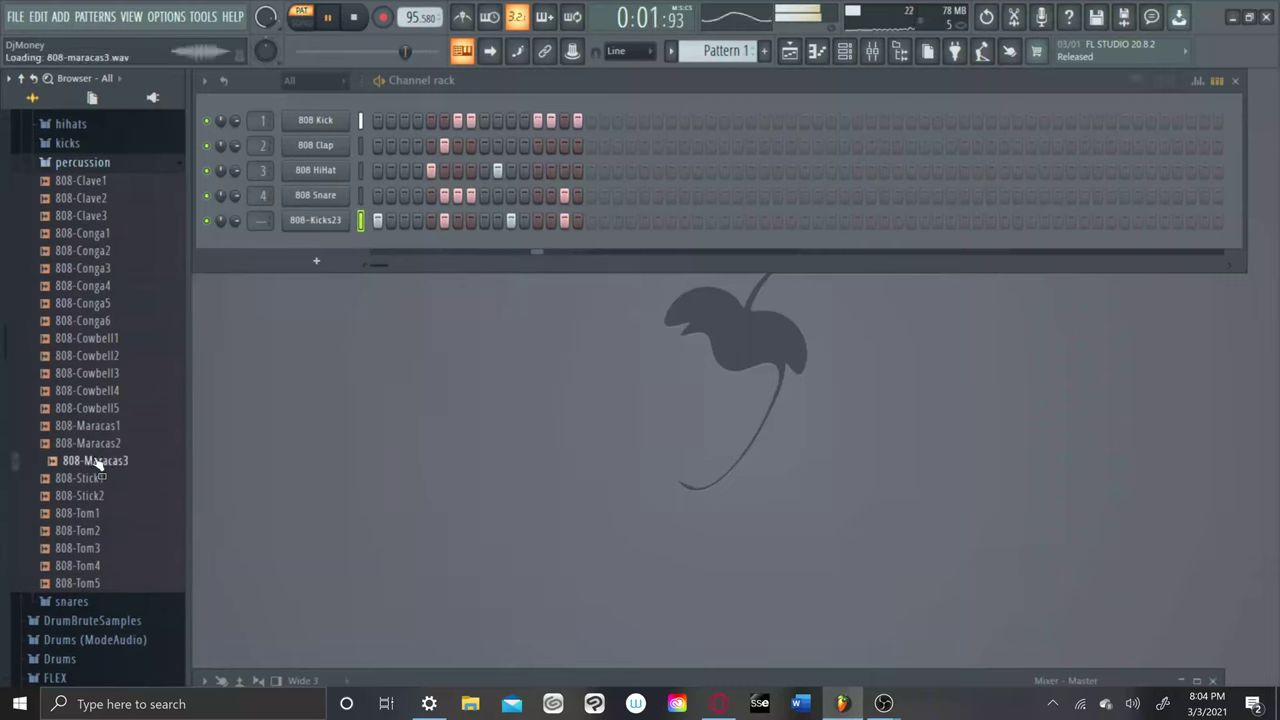
pyautogui.click(100, 425)
pyautogui.click(100, 408)
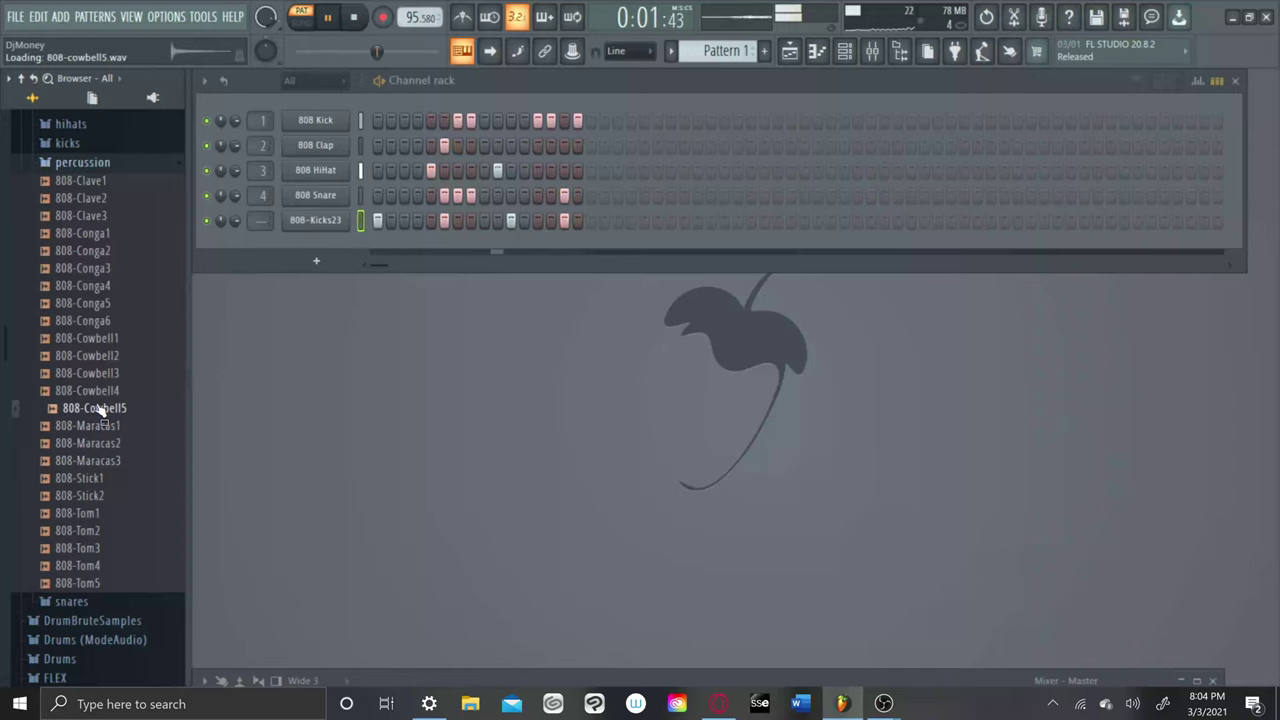
pyautogui.click(100, 391)
pyautogui.click(88, 305)
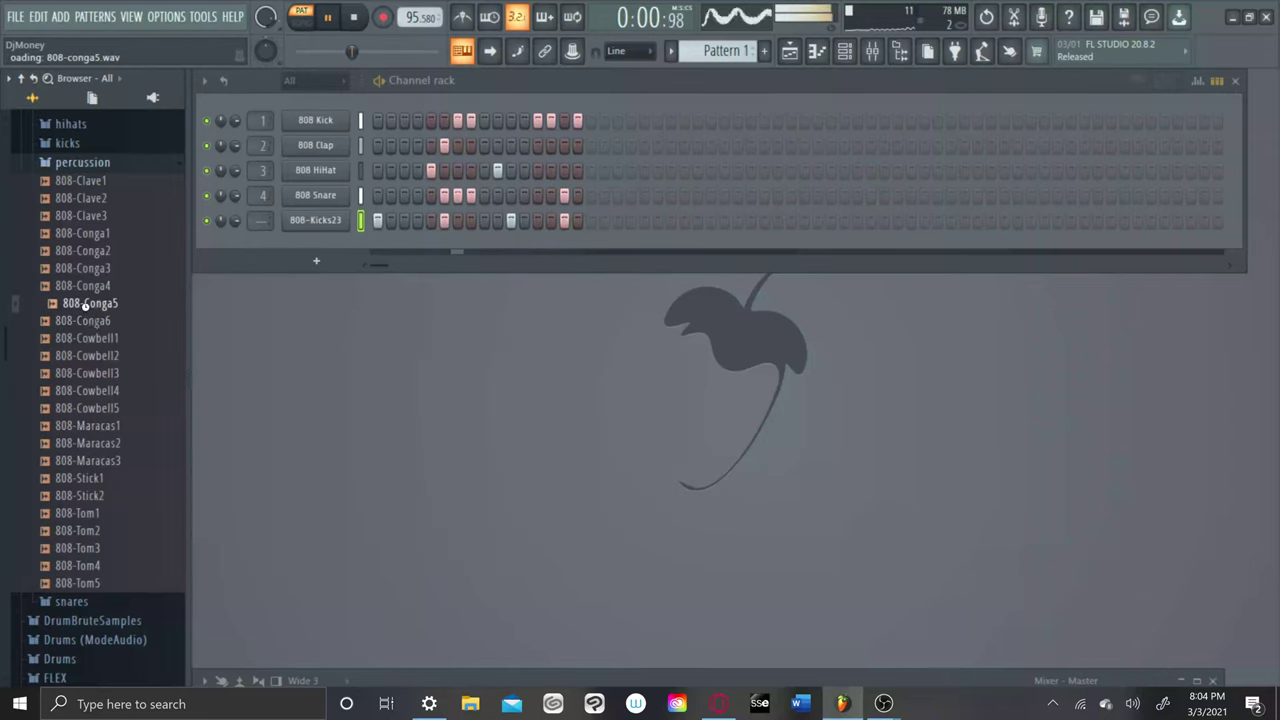
pyautogui.press('Up')
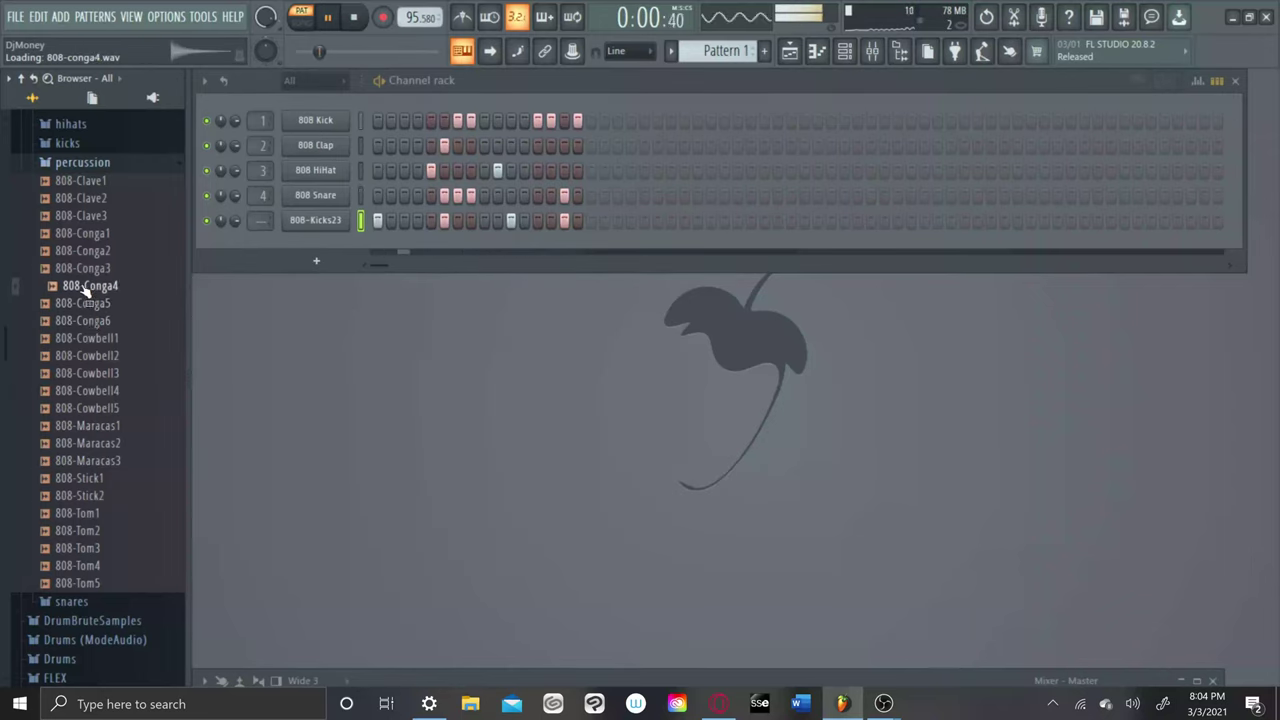
pyautogui.press('Up')
# Add 808-Conga4 as a new channel and program its hits on steps 1, 6, 11 and 16.
pyautogui.moveTo(86, 287); pyautogui.dragTo(293, 248)
pyautogui.click(377, 246)
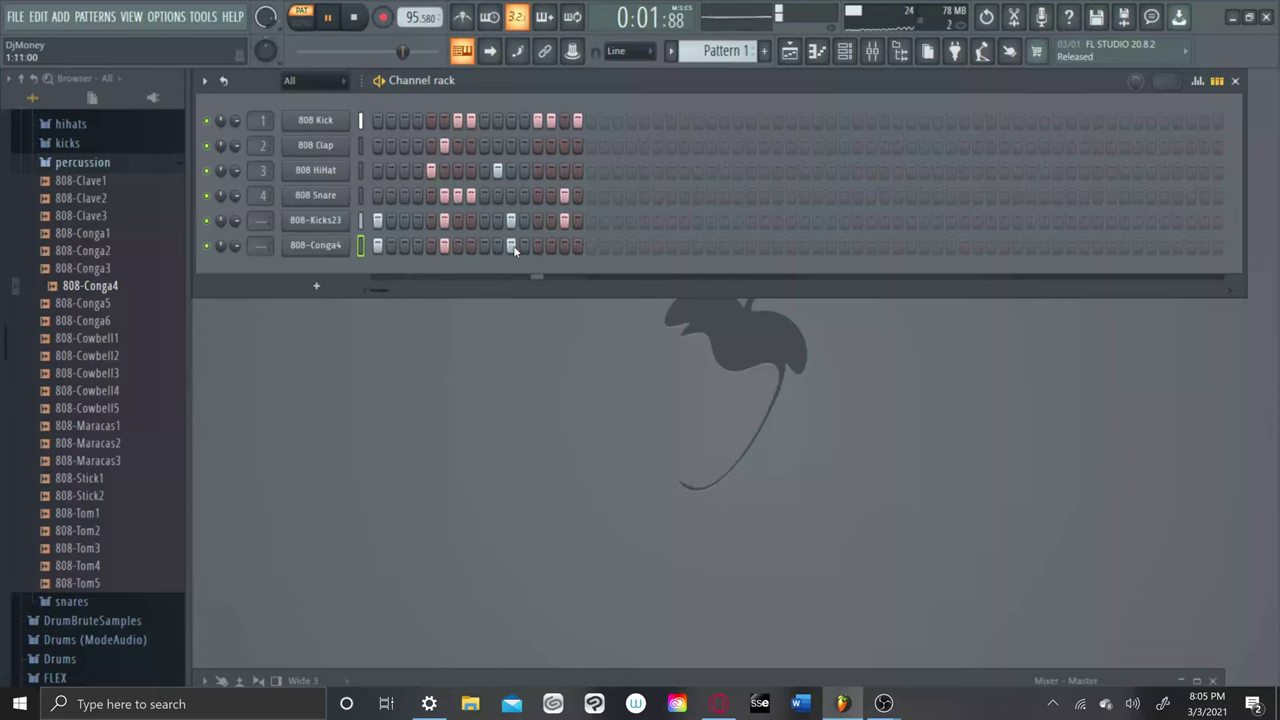
pyautogui.click(577, 251)
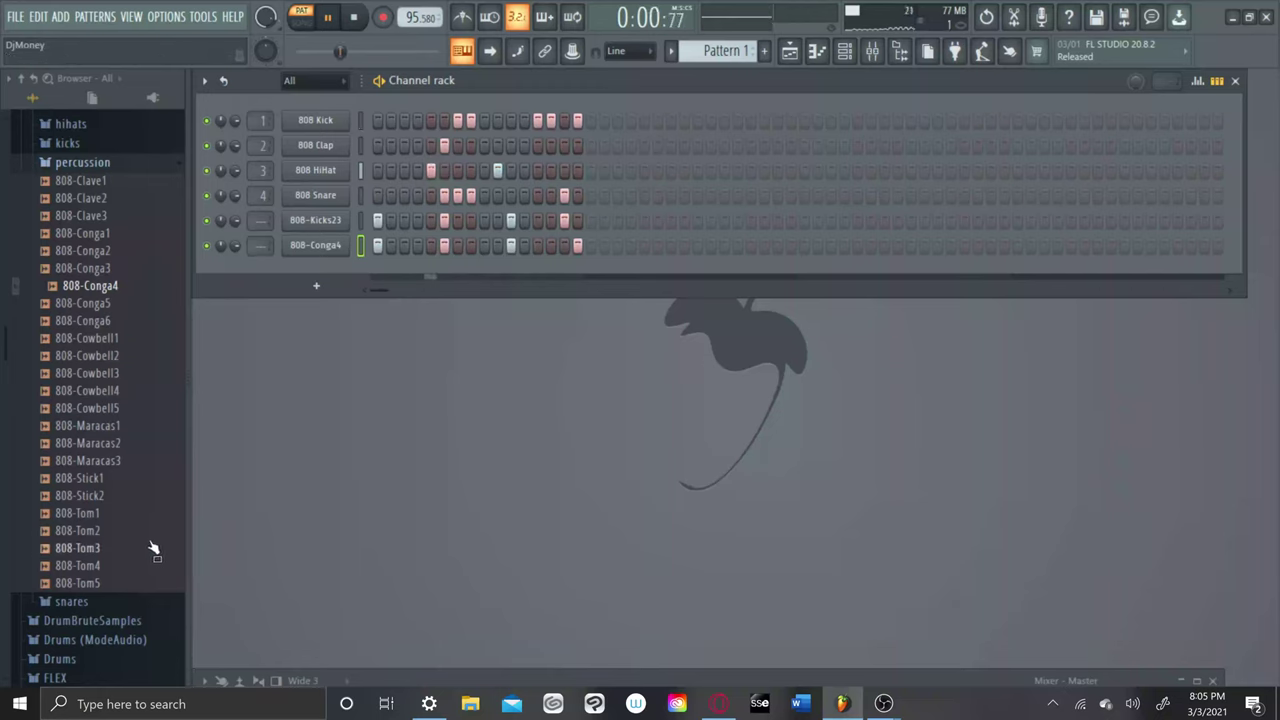
# Audition the 808 tom samples and add 808-Tom5 as a new channel below 808-Conga4.
pyautogui.click(83, 535)
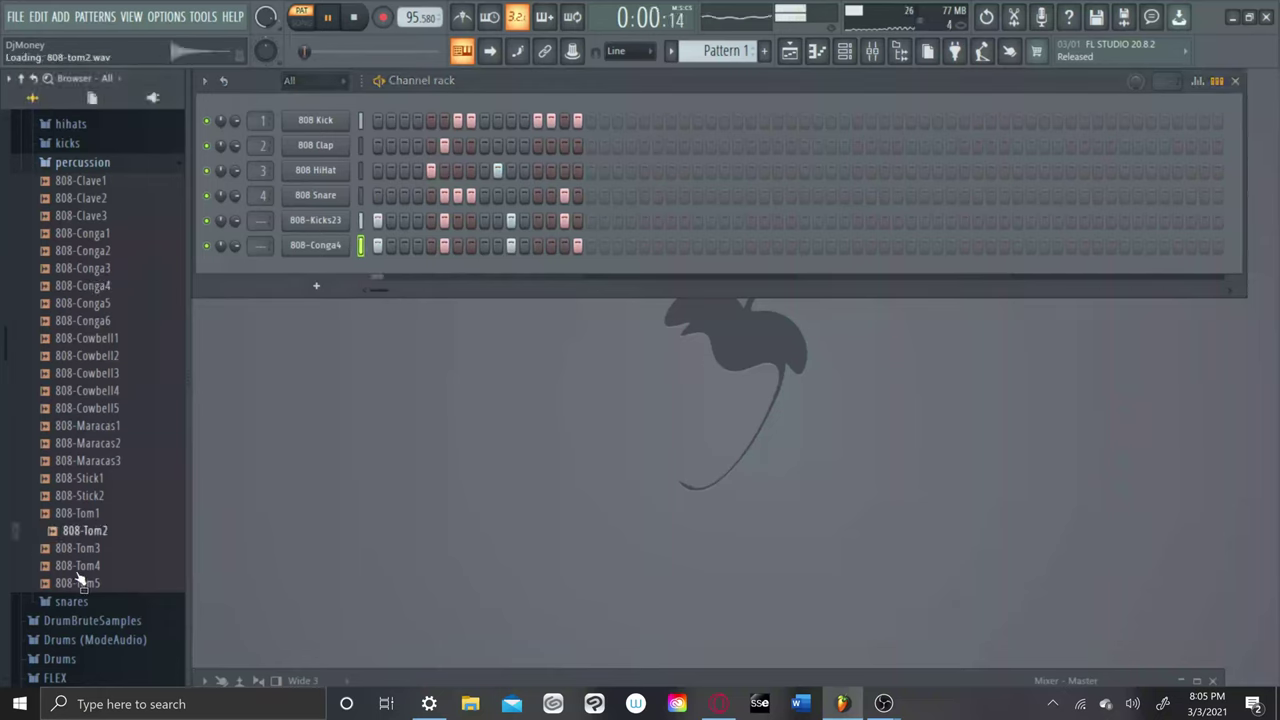
pyautogui.press('Down')
pyautogui.press('Down')
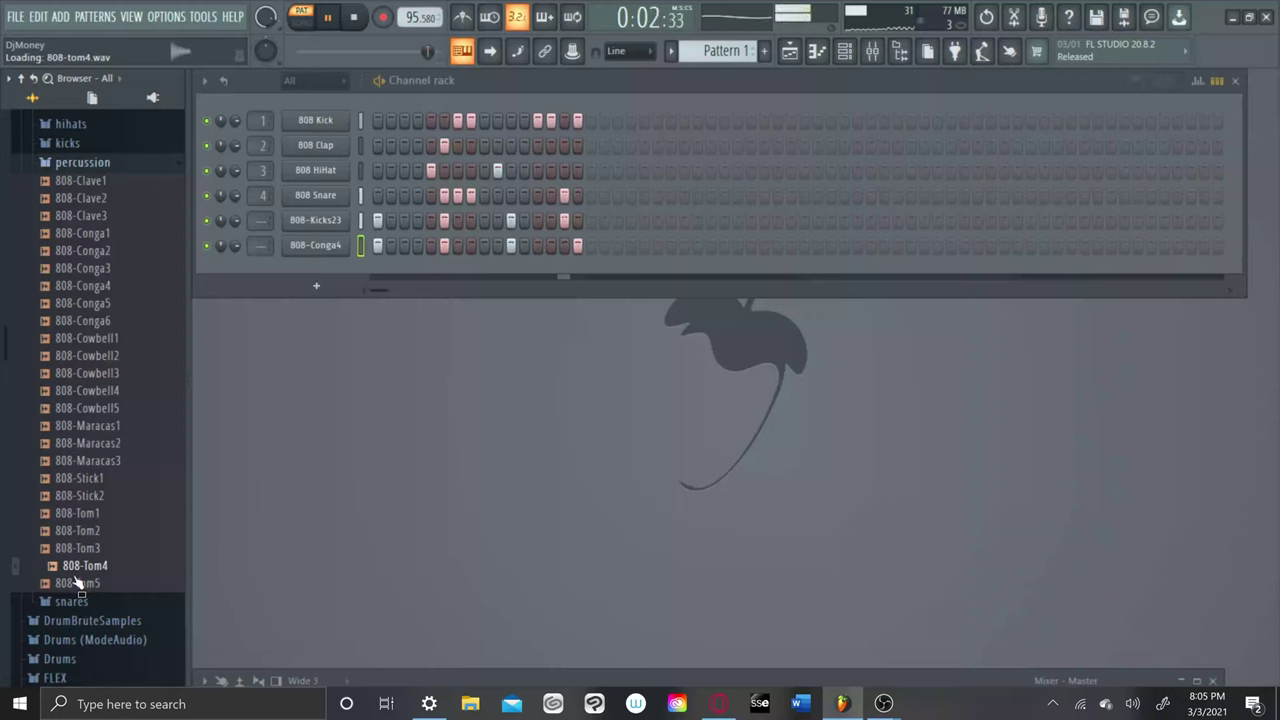
pyautogui.click(80, 582)
pyautogui.moveTo(77, 590); pyautogui.dragTo(228, 272)
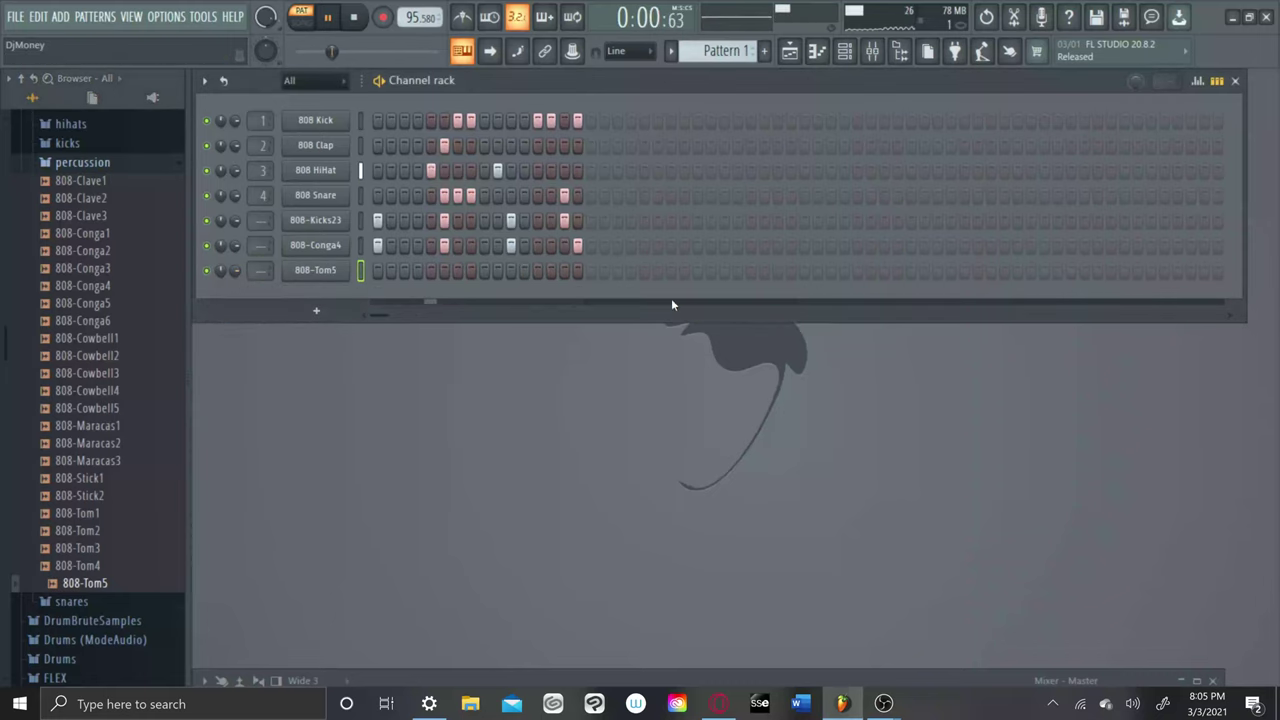
# Program 808-Tom5 hits on steps 8, 9, 12, 13, 15 and 16.
pyautogui.click(564, 271)
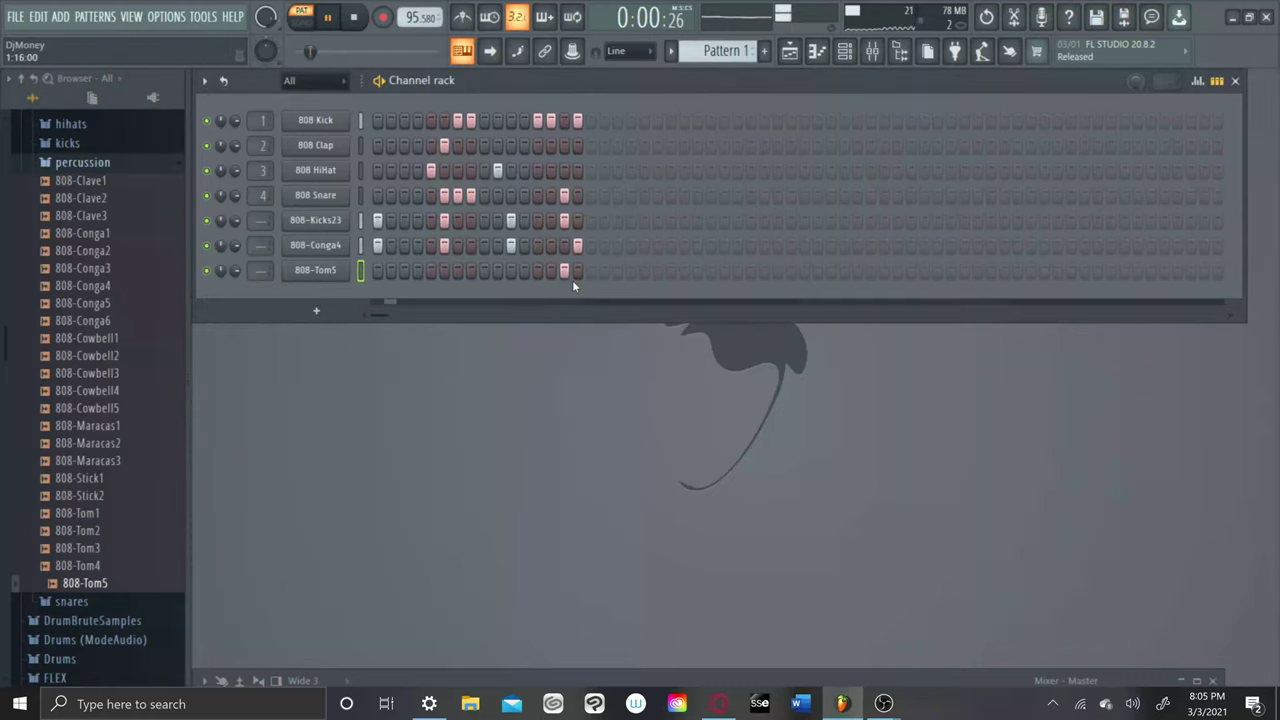
pyautogui.click(577, 271)
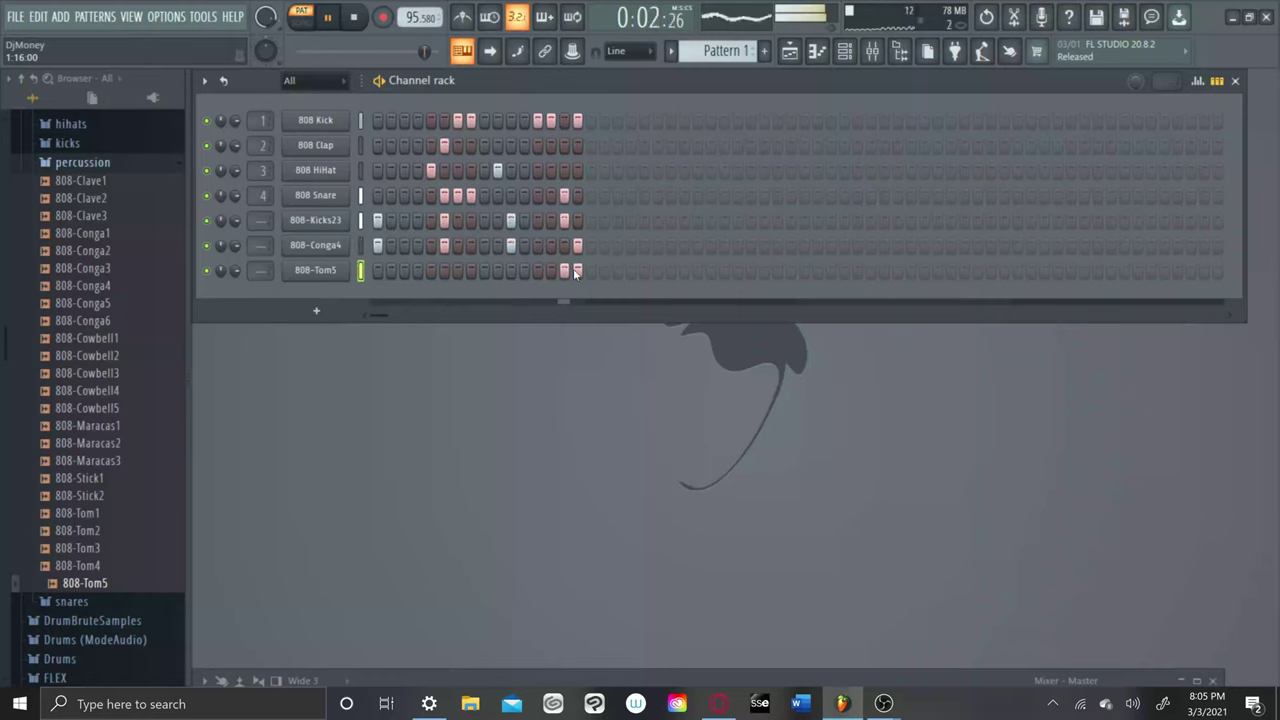
pyautogui.click(524, 271)
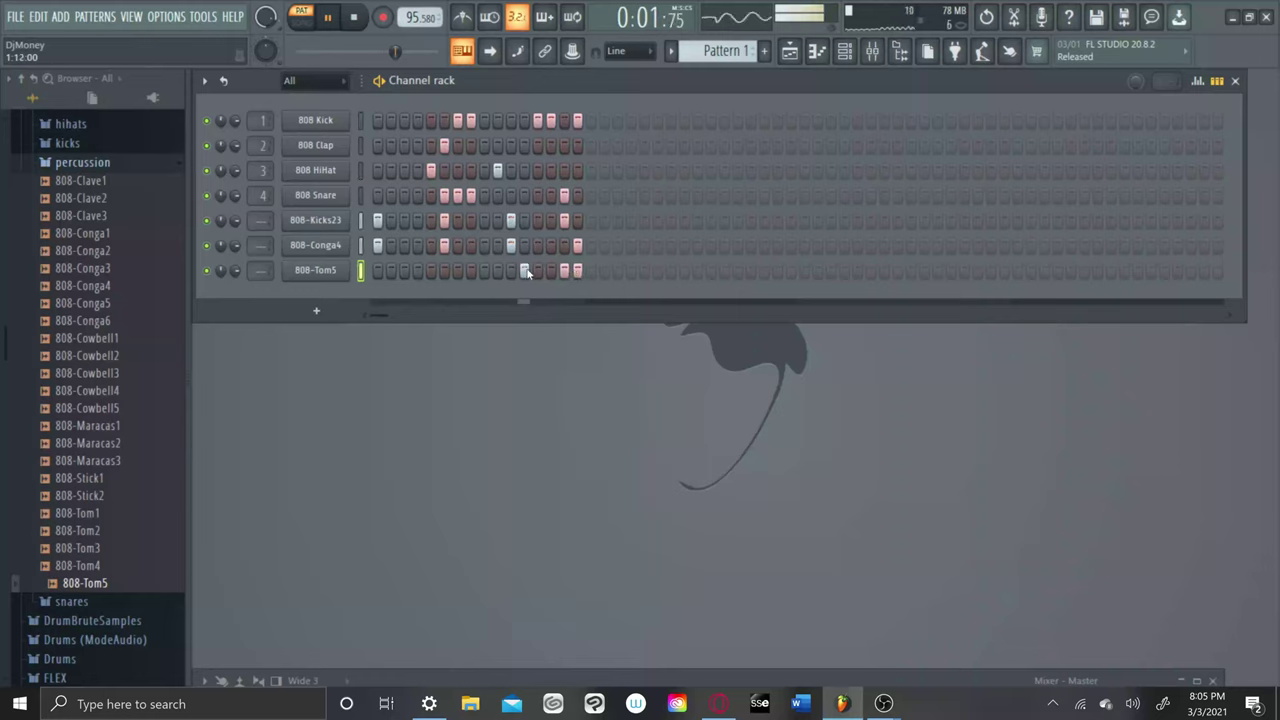
pyautogui.click(538, 271)
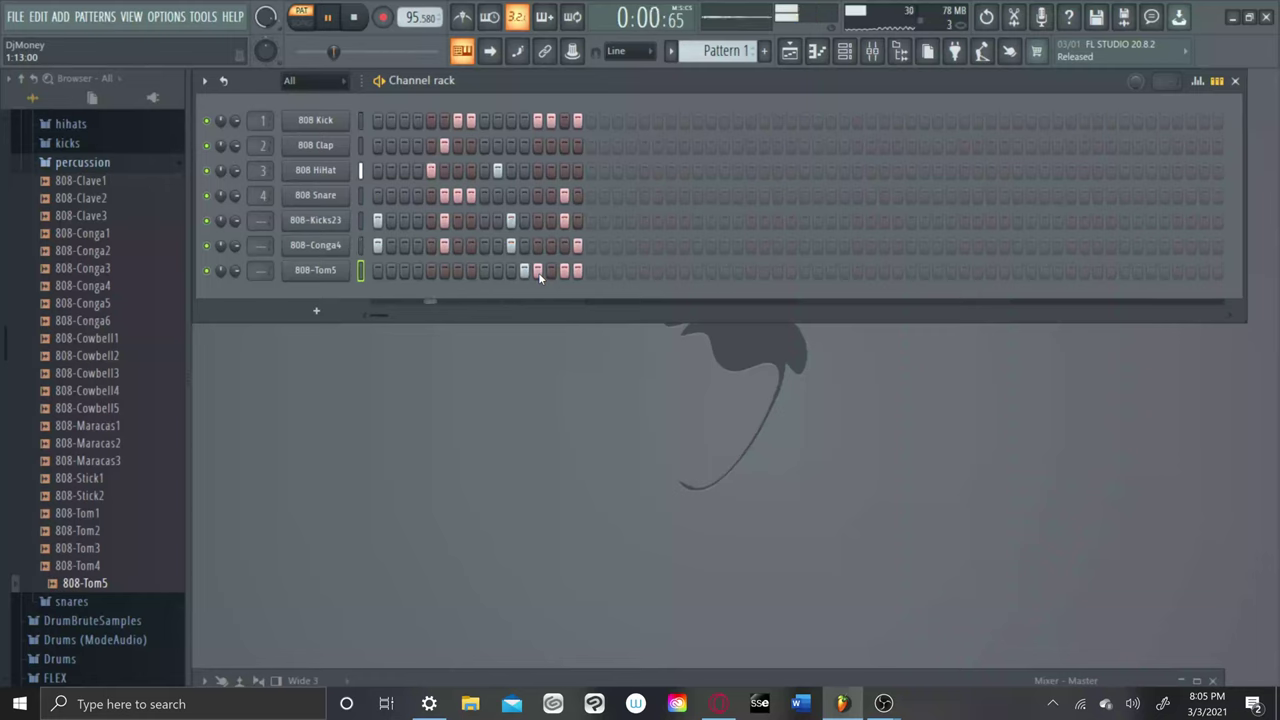
pyautogui.click(471, 271)
pyautogui.click(483, 271)
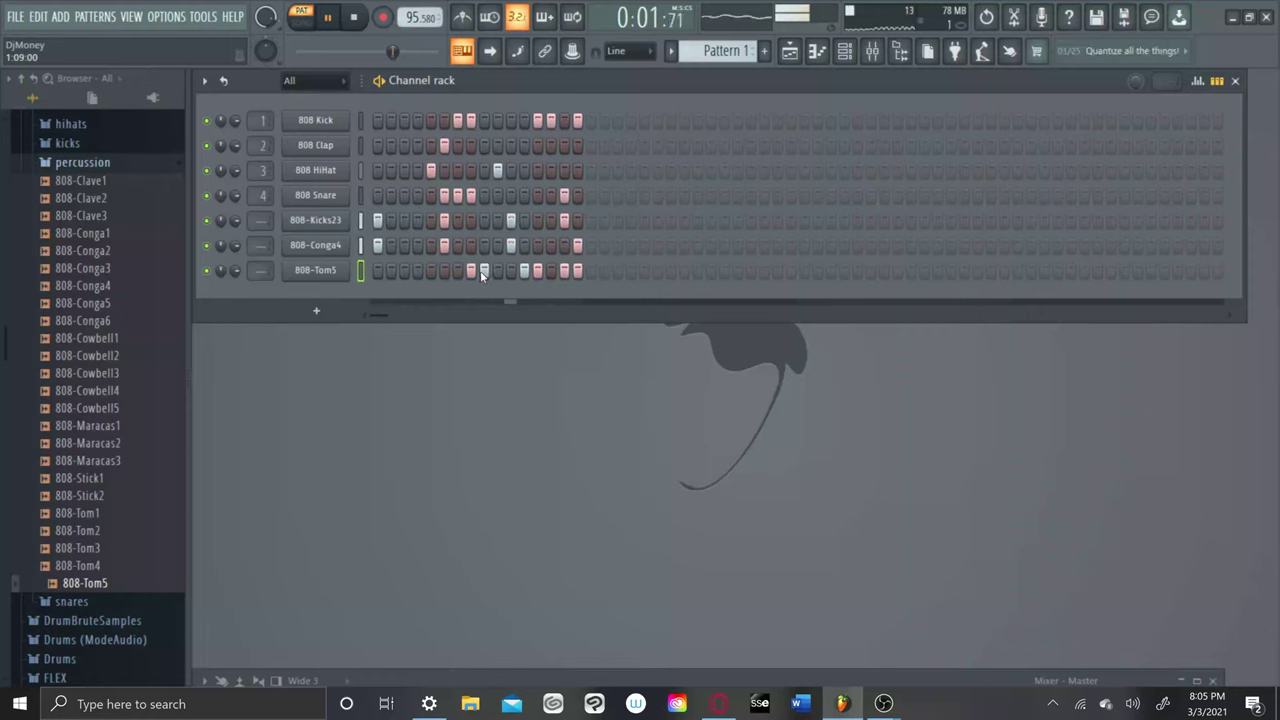
# Add 808-Tom5 hits on steps 4 and 6.
pyautogui.click(419, 274)
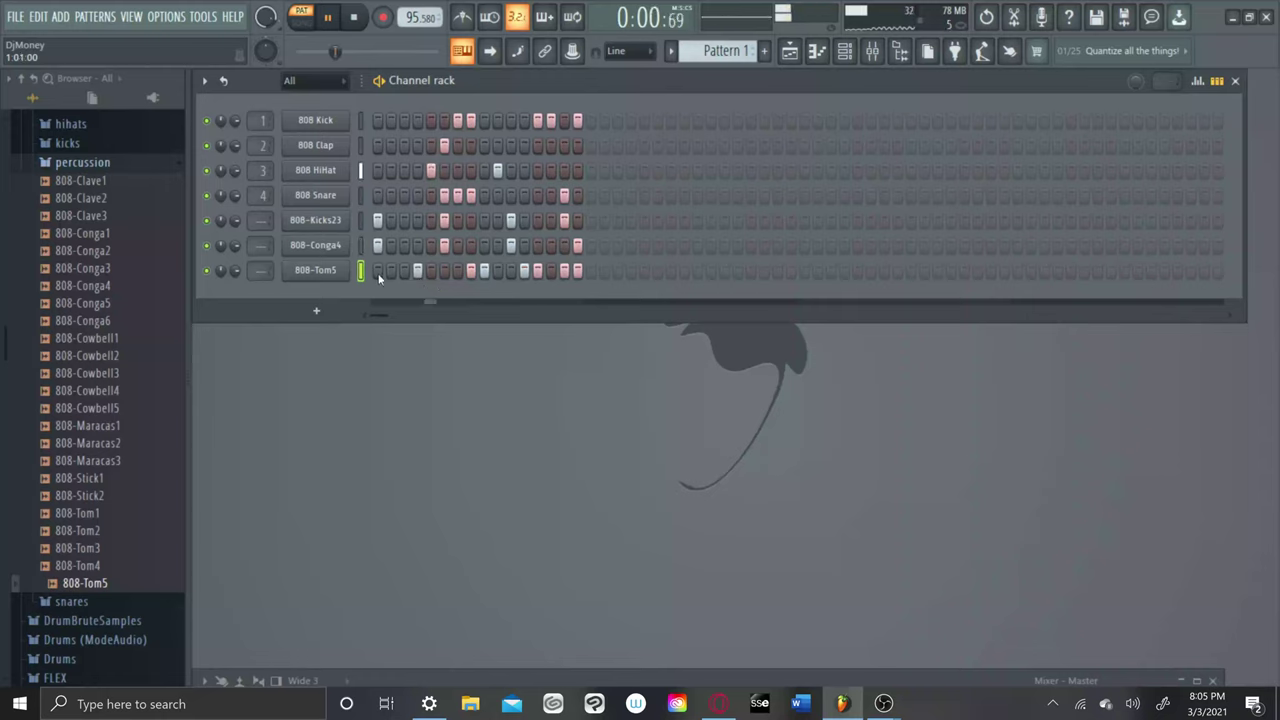
pyautogui.click(445, 271)
pyautogui.click(445, 271)
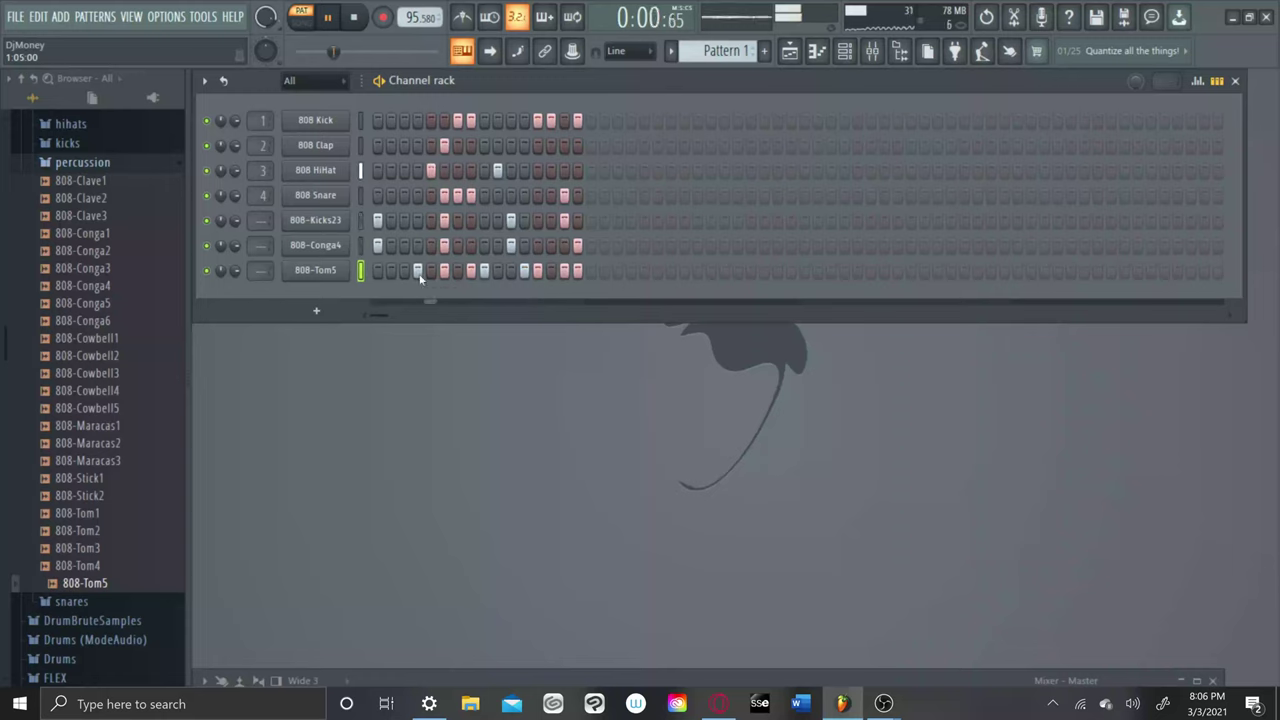
# Add 808-Maracas3 as a new channel below 808-Tom5 and program hits on all 16 steps except 2 and 8.
pyautogui.click(100, 460)
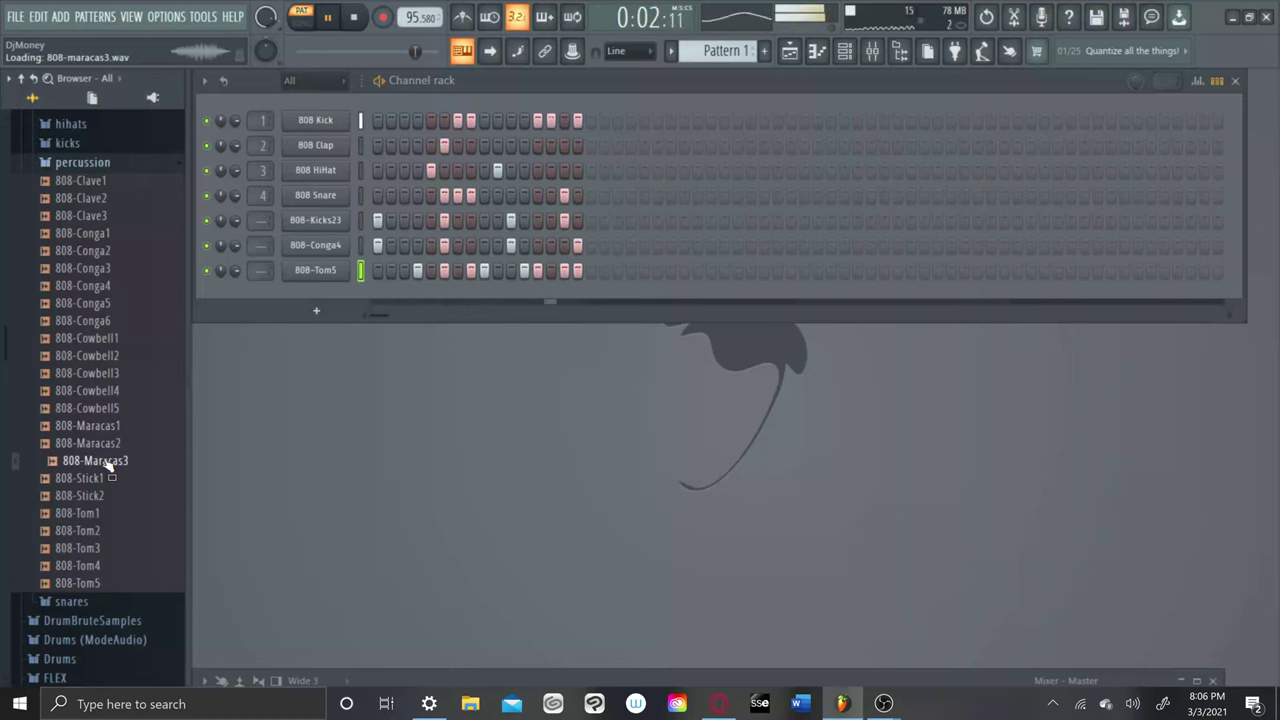
pyautogui.moveTo(108, 465); pyautogui.dragTo(276, 298)
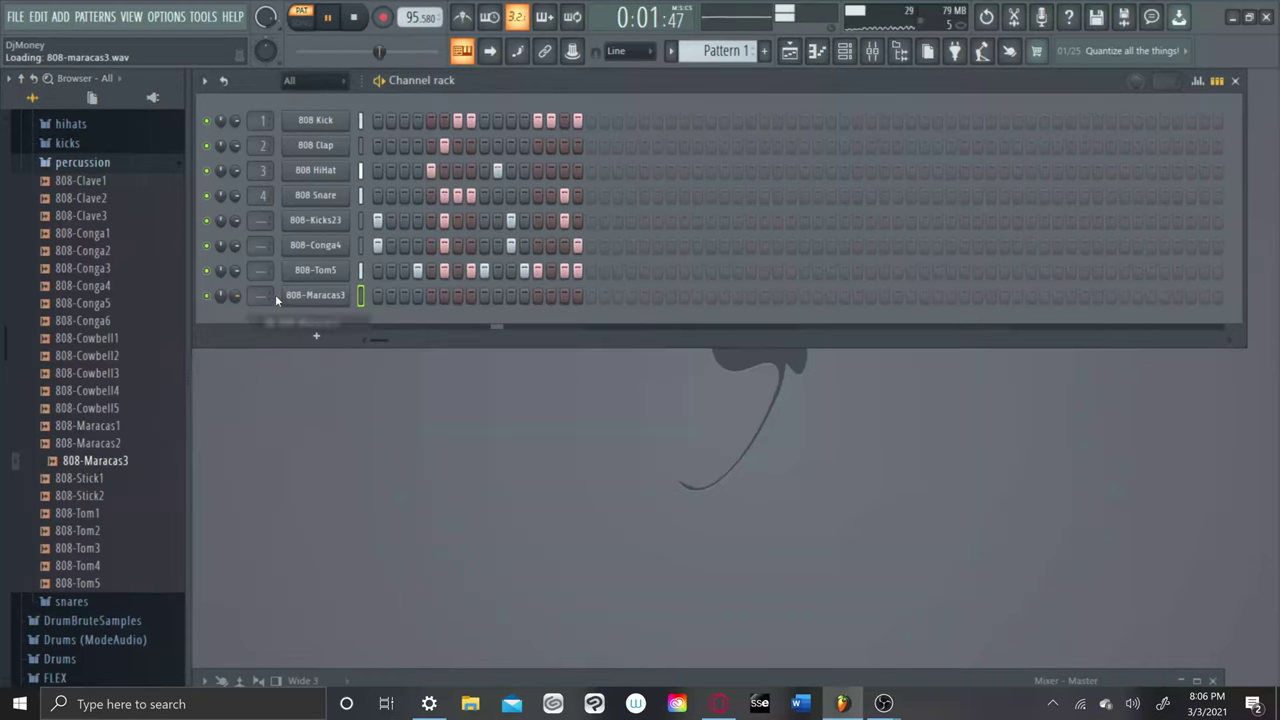
pyautogui.click(378, 295)
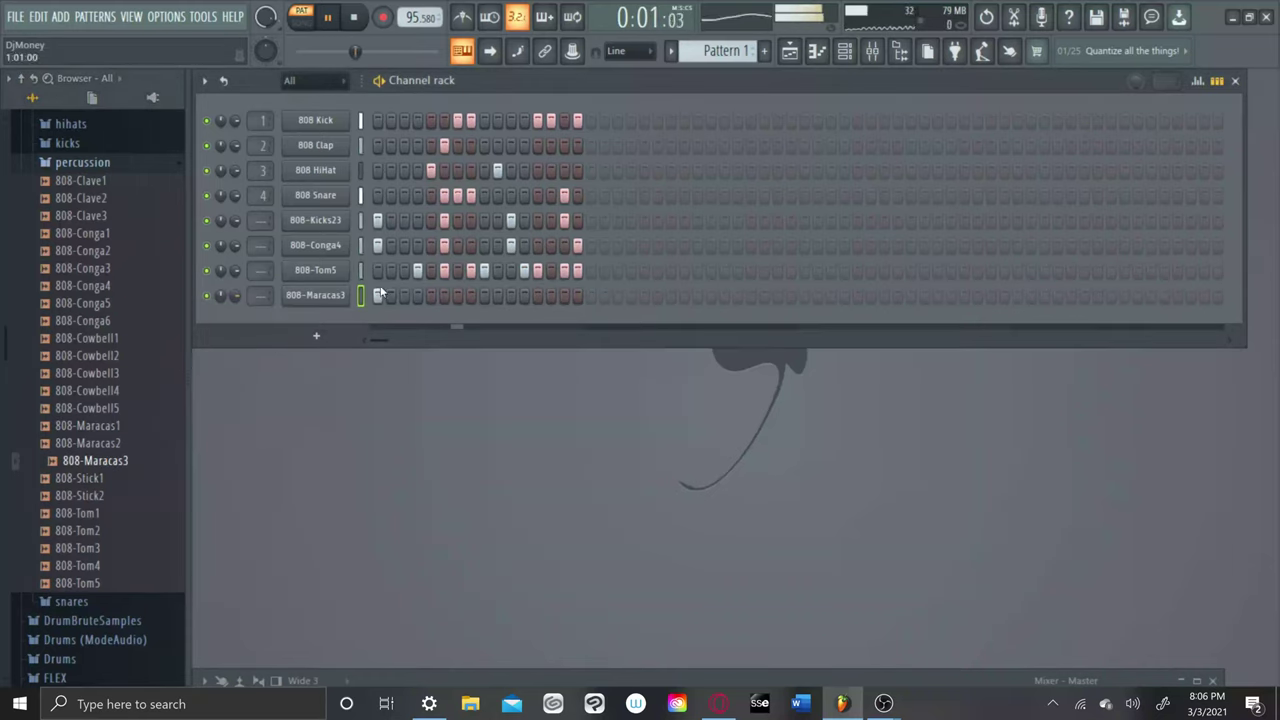
pyautogui.moveTo(376, 295); pyautogui.dragTo(576, 298)
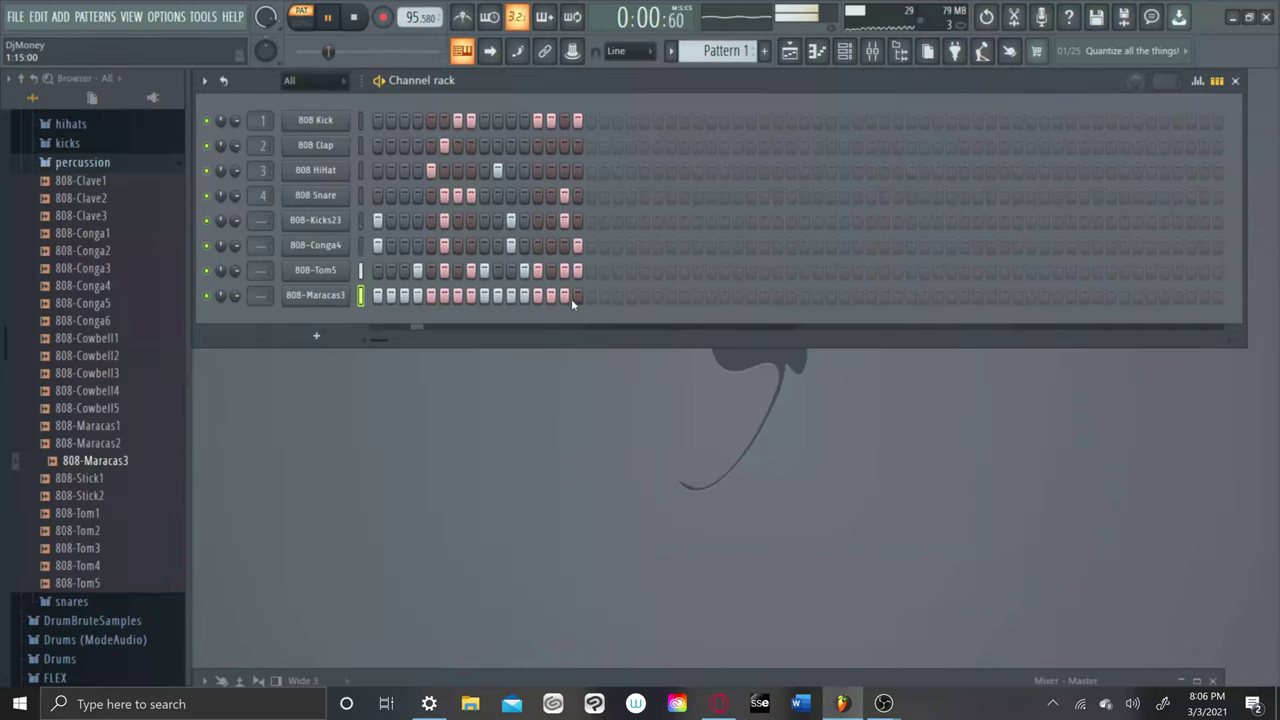
pyautogui.rightClick(391, 295)
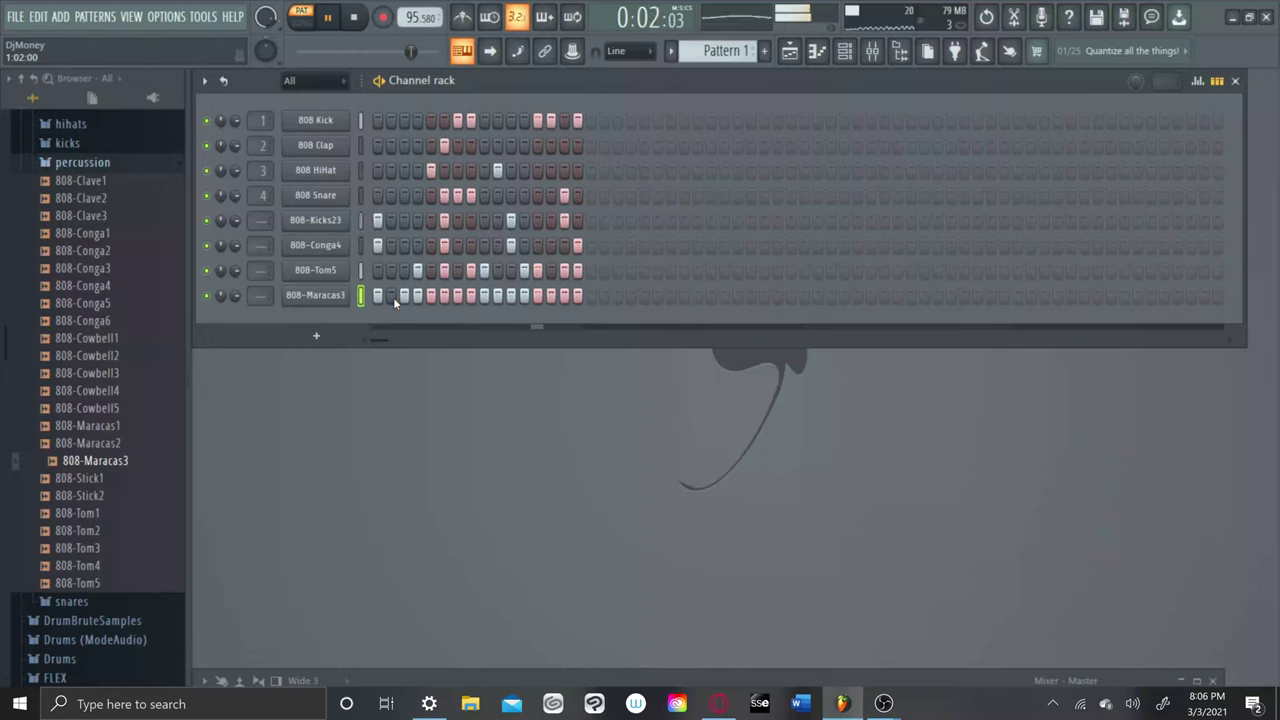
pyautogui.rightClick(470, 296)
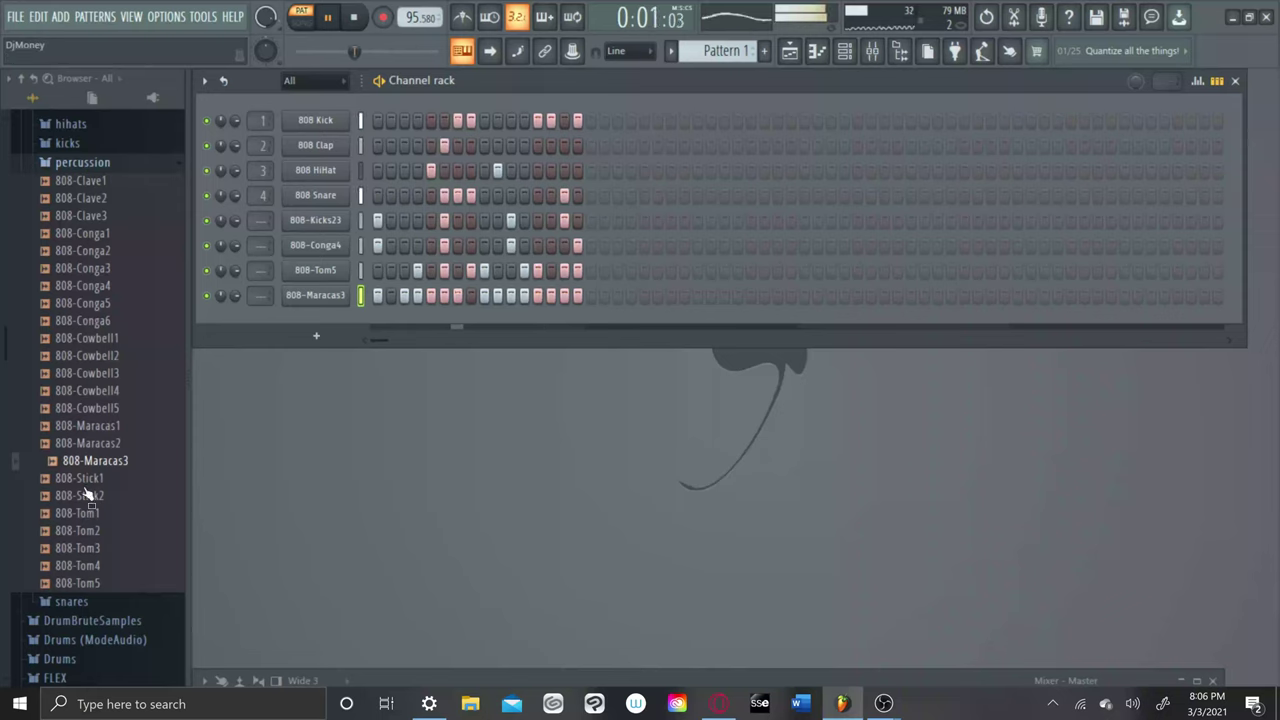
pyautogui.scroll(-10, 14, 490)
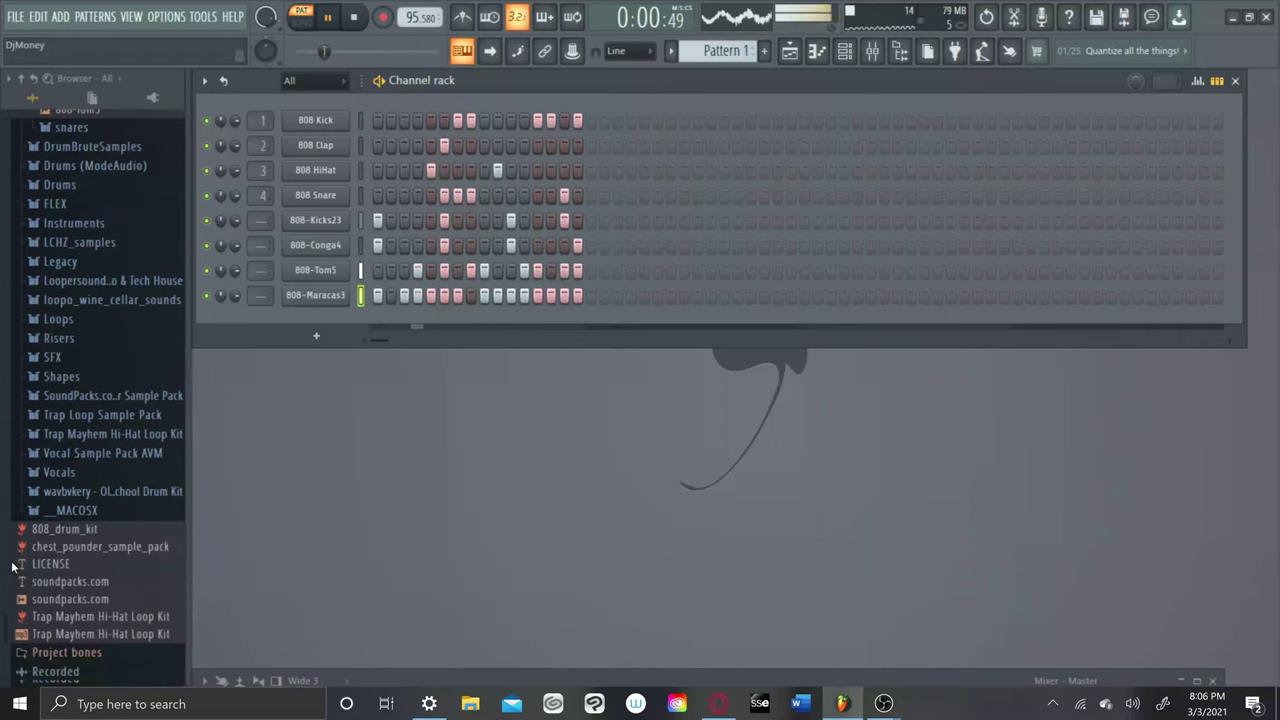
pyautogui.scroll(-5, 13, 567)
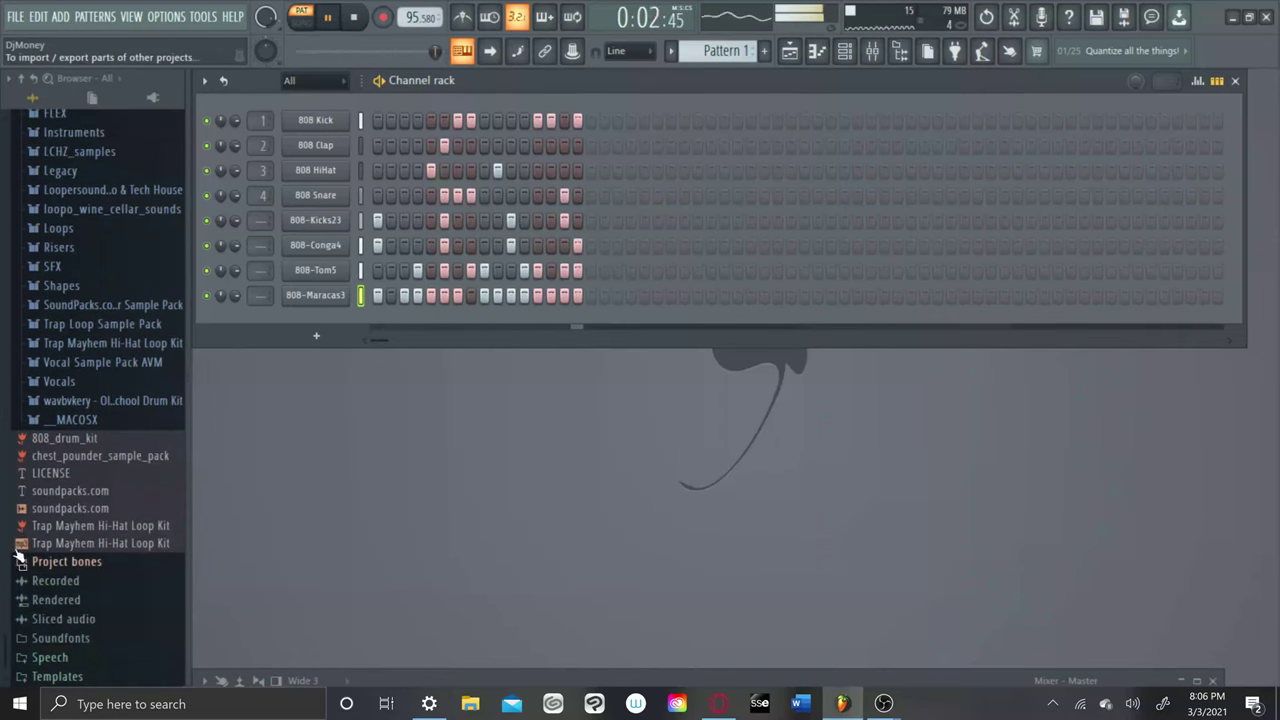
pyautogui.scroll(3, 120, 408)
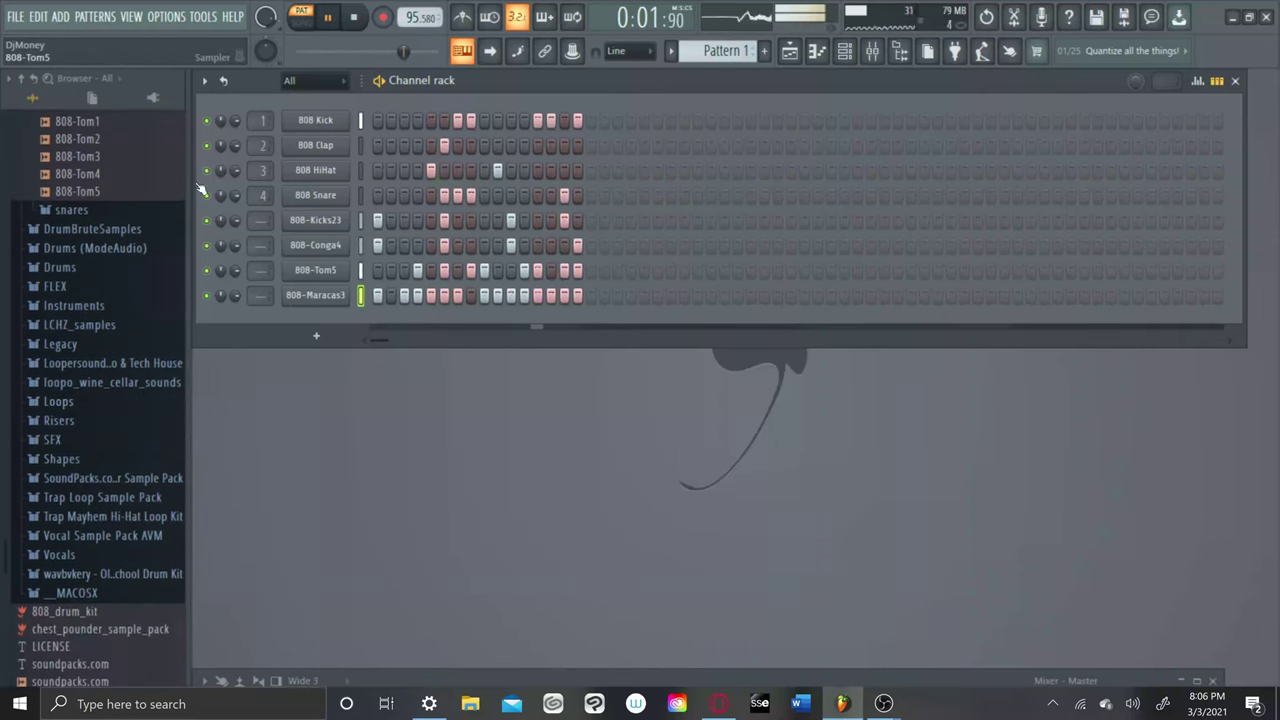
# Save the project as "island tribe" in the Projects folder.
pyautogui.click(14, 17)
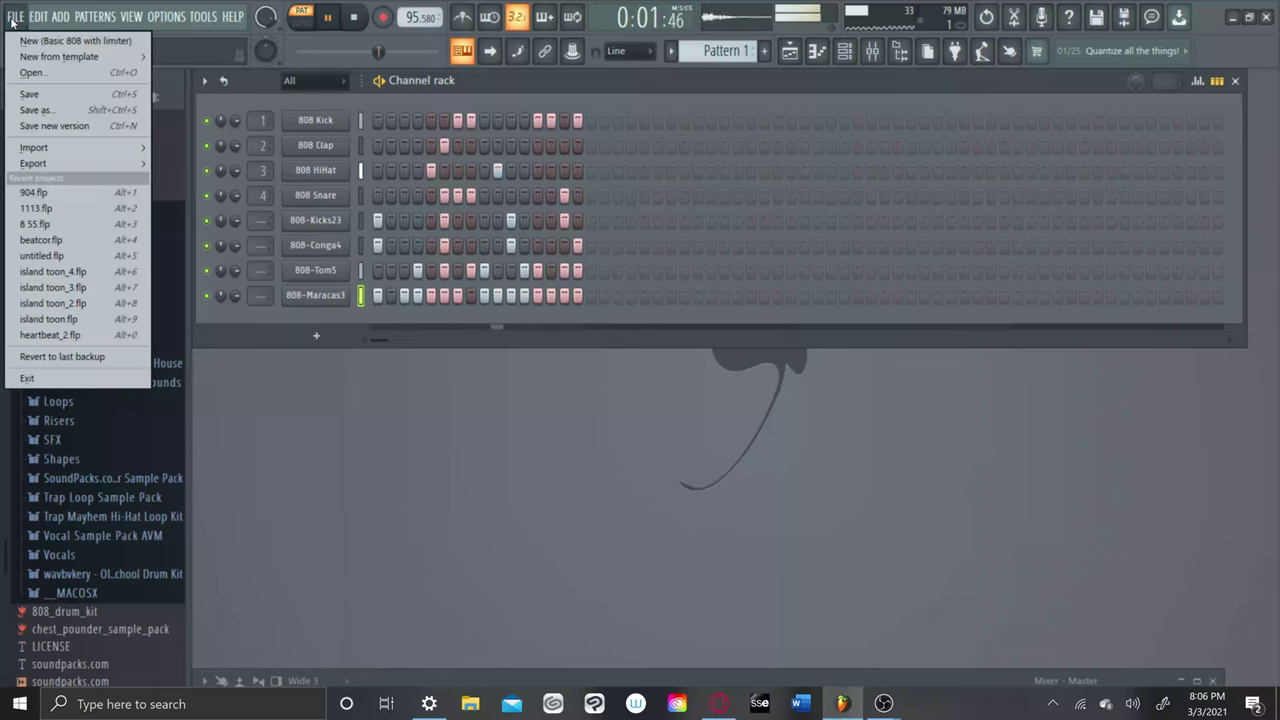
pyautogui.click(46, 119)
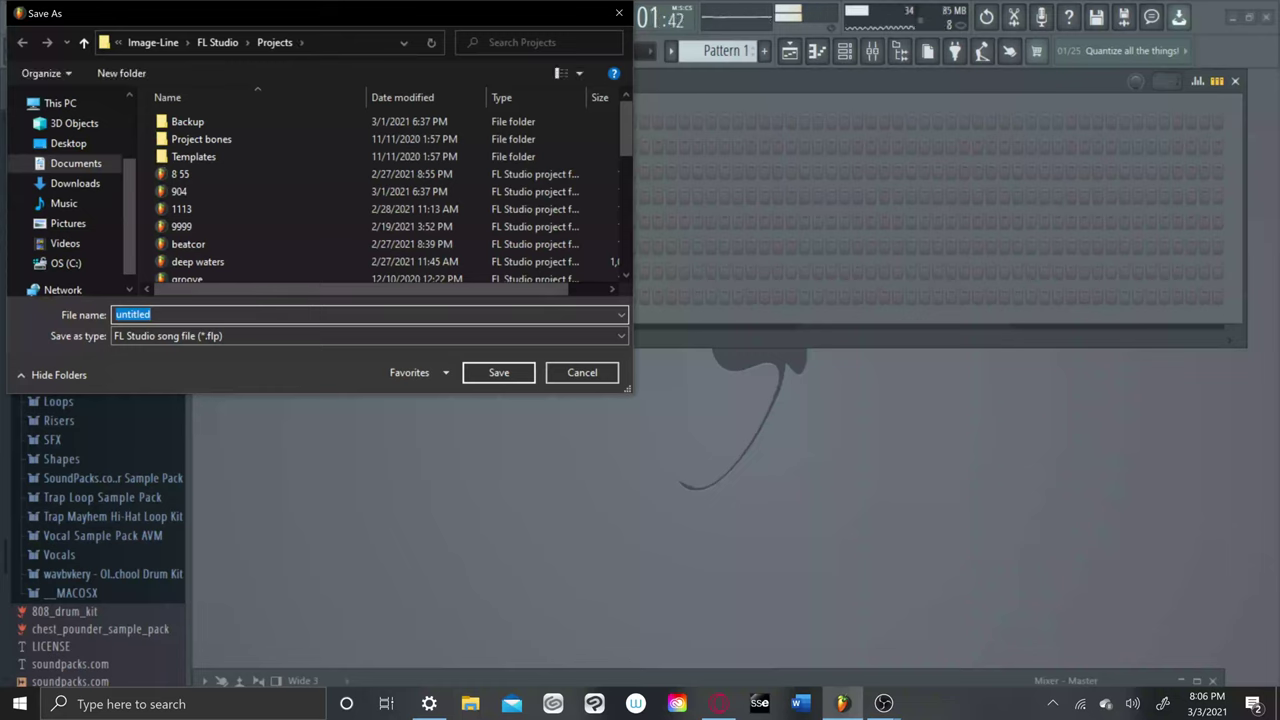
pyautogui.write('isl')
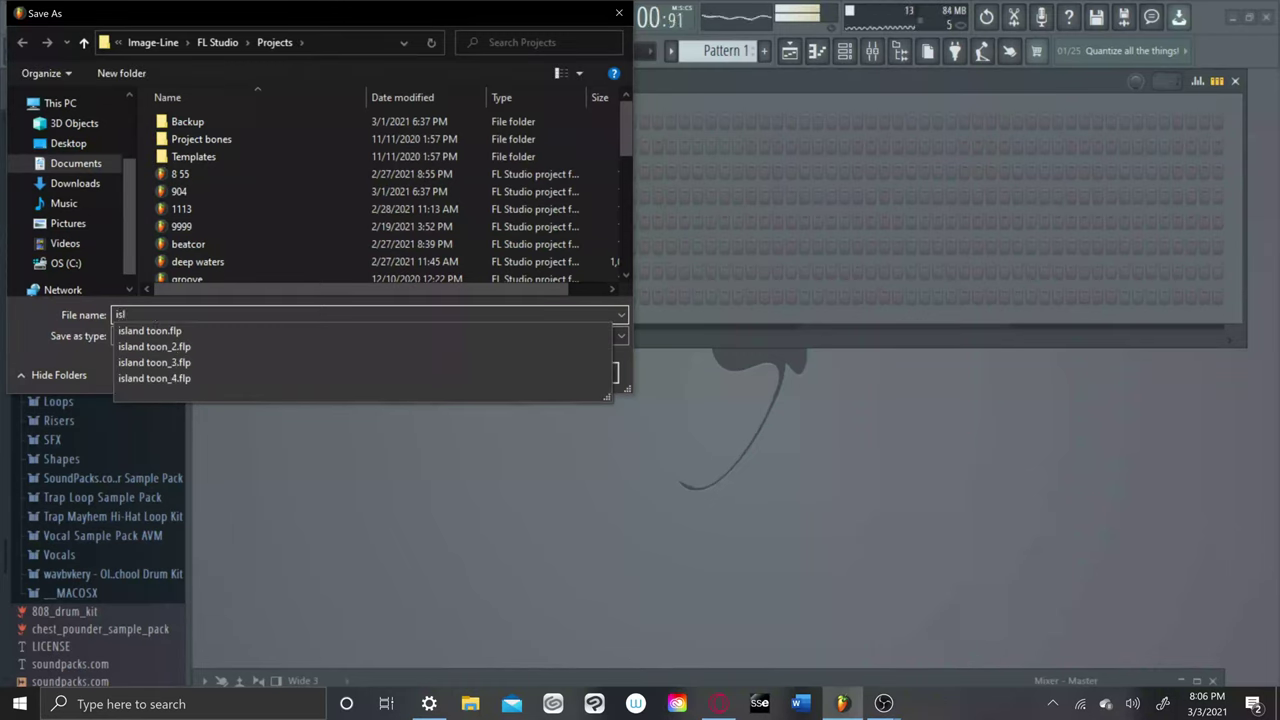
pyautogui.write('and t')
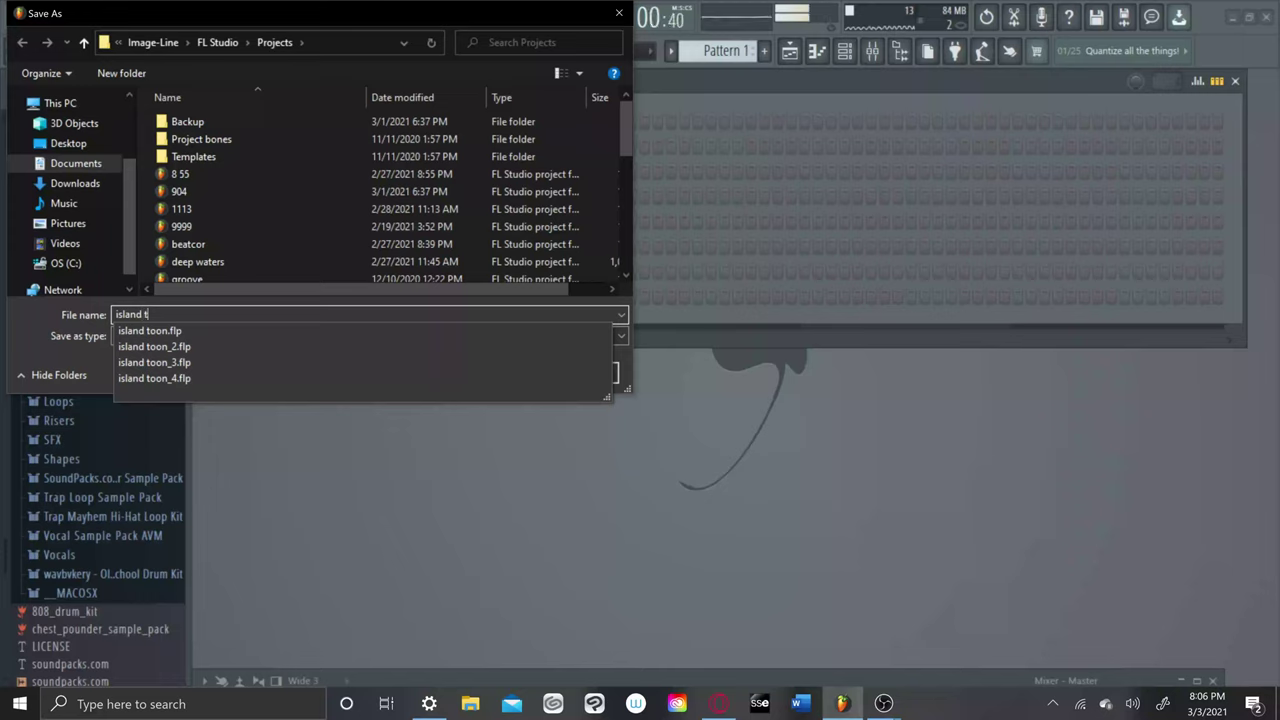
pyautogui.write('ribe')
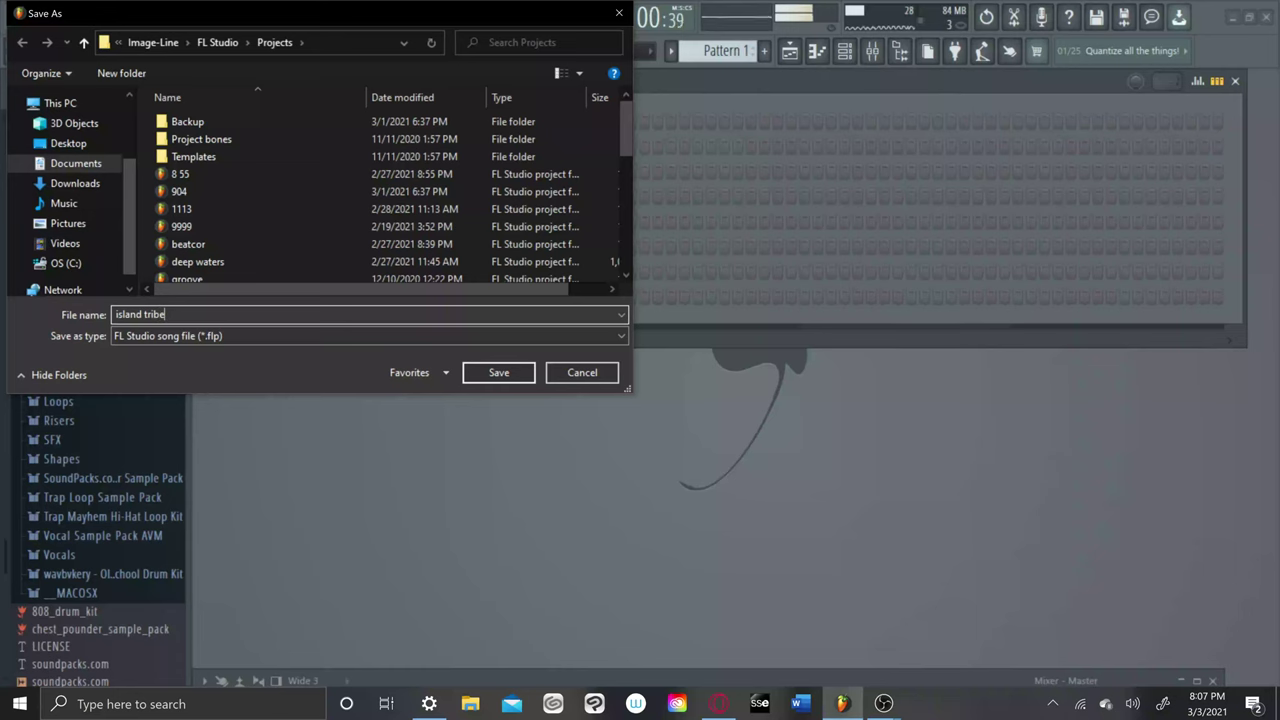
pyautogui.click(515, 373)
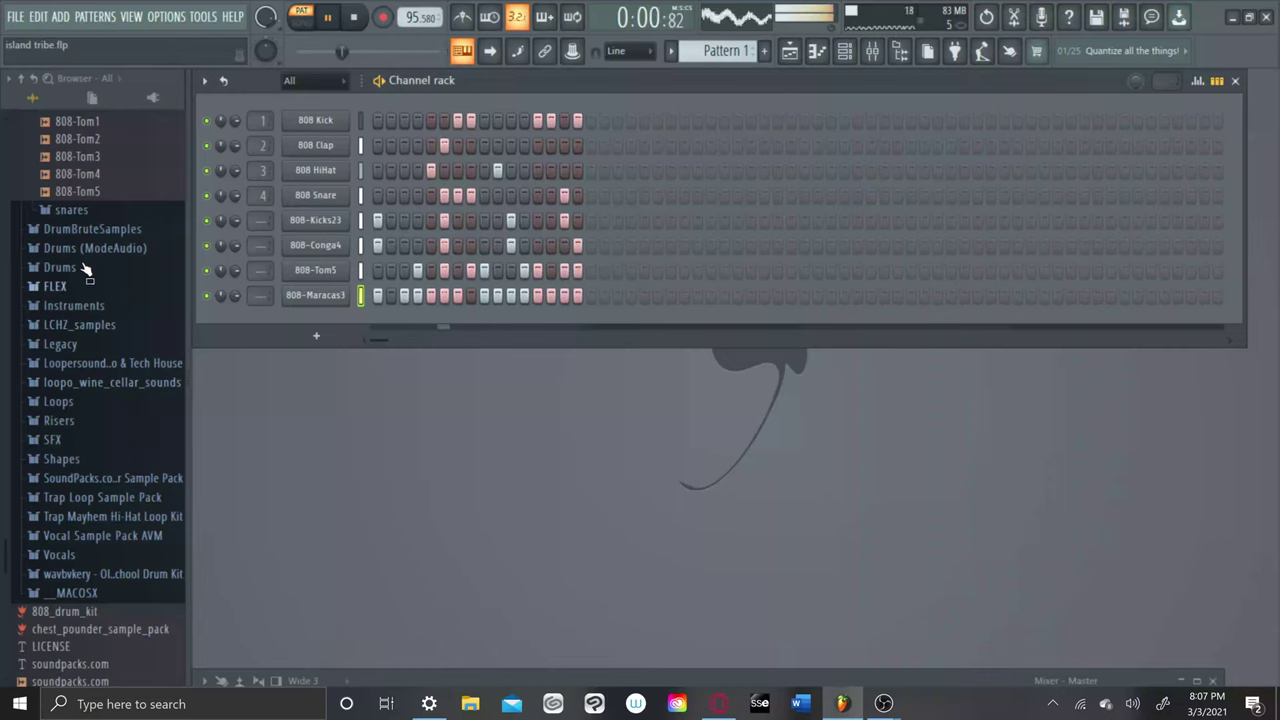
# Find Vocal sample pack AVM 10 -bpm 126 in the Vocal Sample Pack AVM folder and add it as a channel below 808-Maracas3.
pyautogui.click(58, 543)
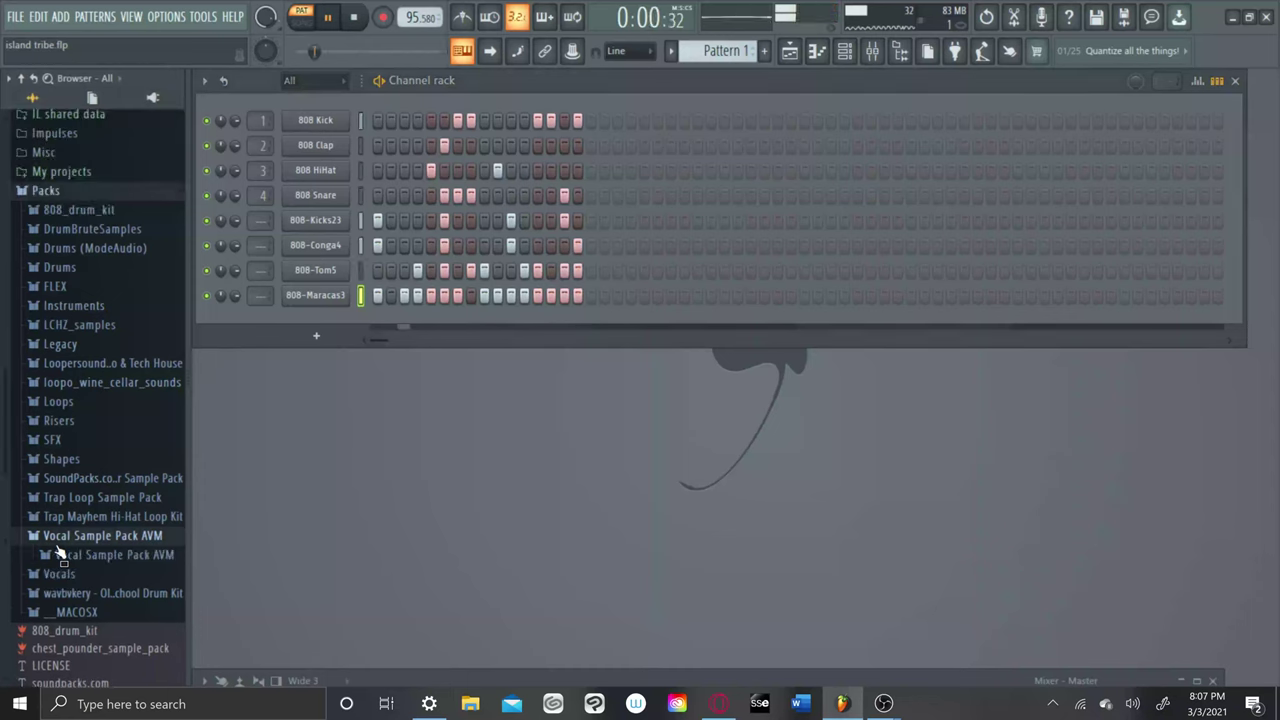
pyautogui.click(65, 576)
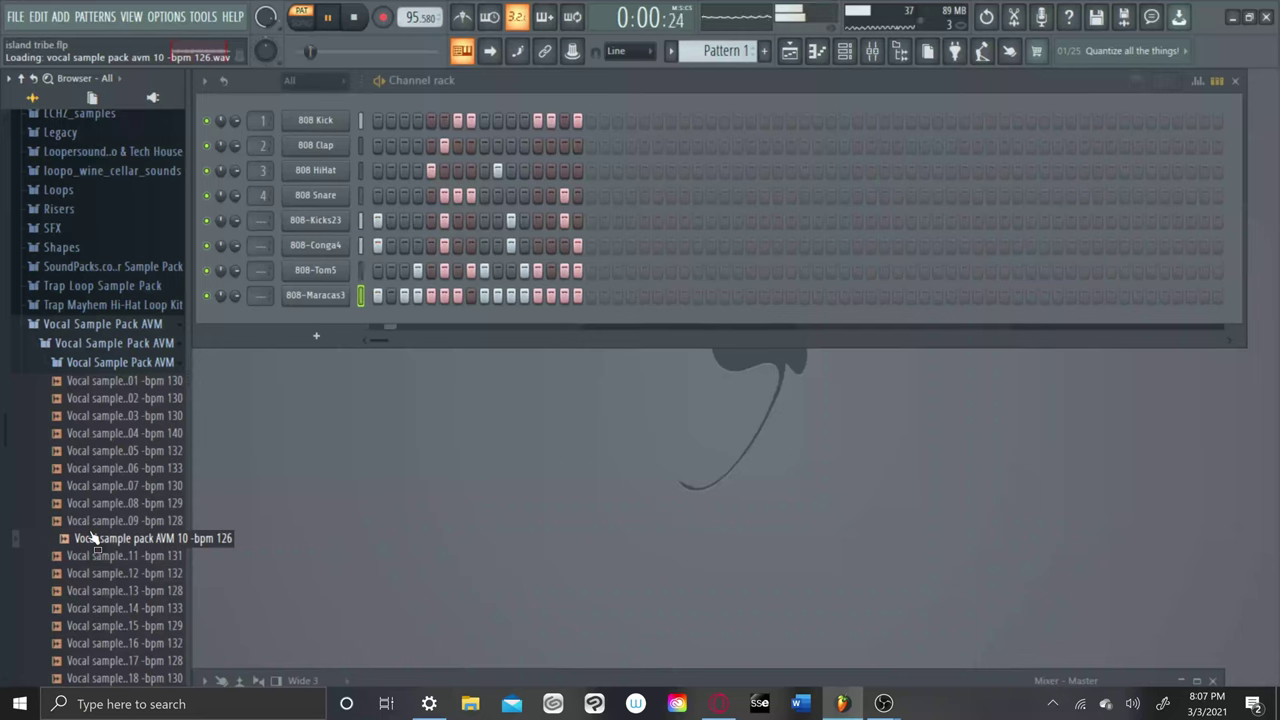
pyautogui.moveTo(308, 313); pyautogui.dragTo(310, 315)
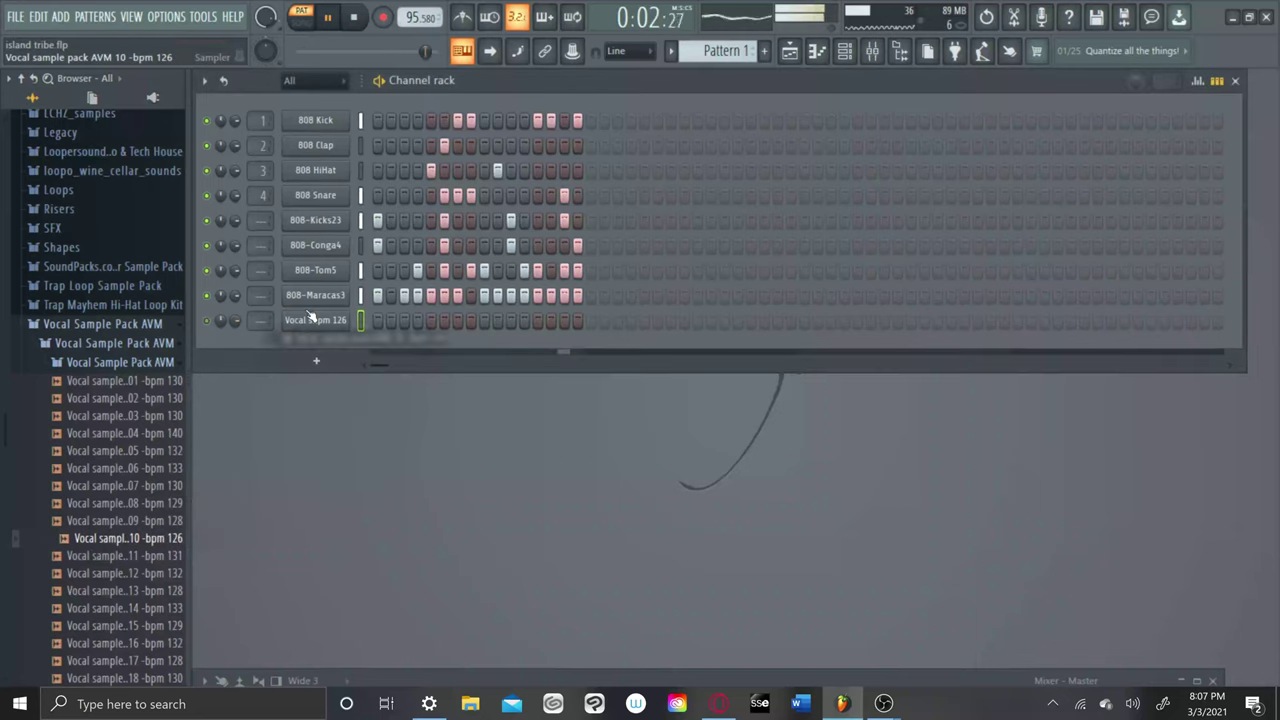
# Try a vocal sample hit on step 1, clear it and restart the pattern playback.
pyautogui.click(379, 321)
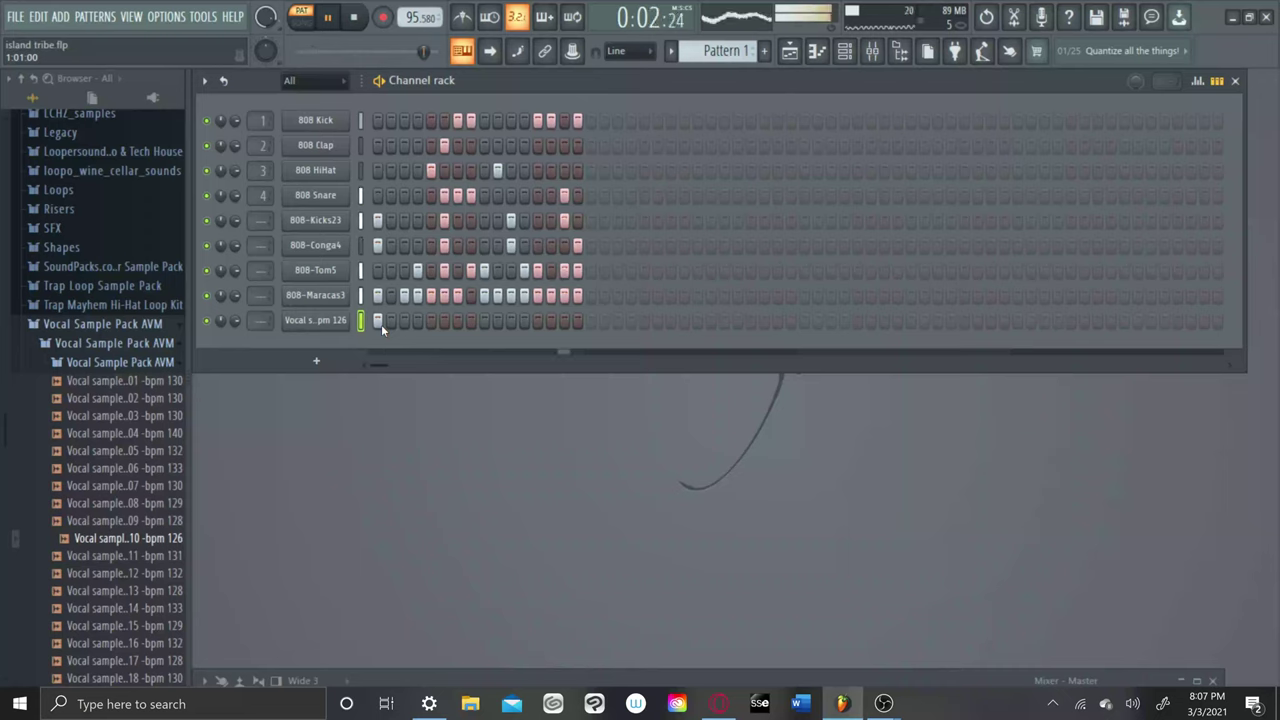
pyautogui.click(381, 324)
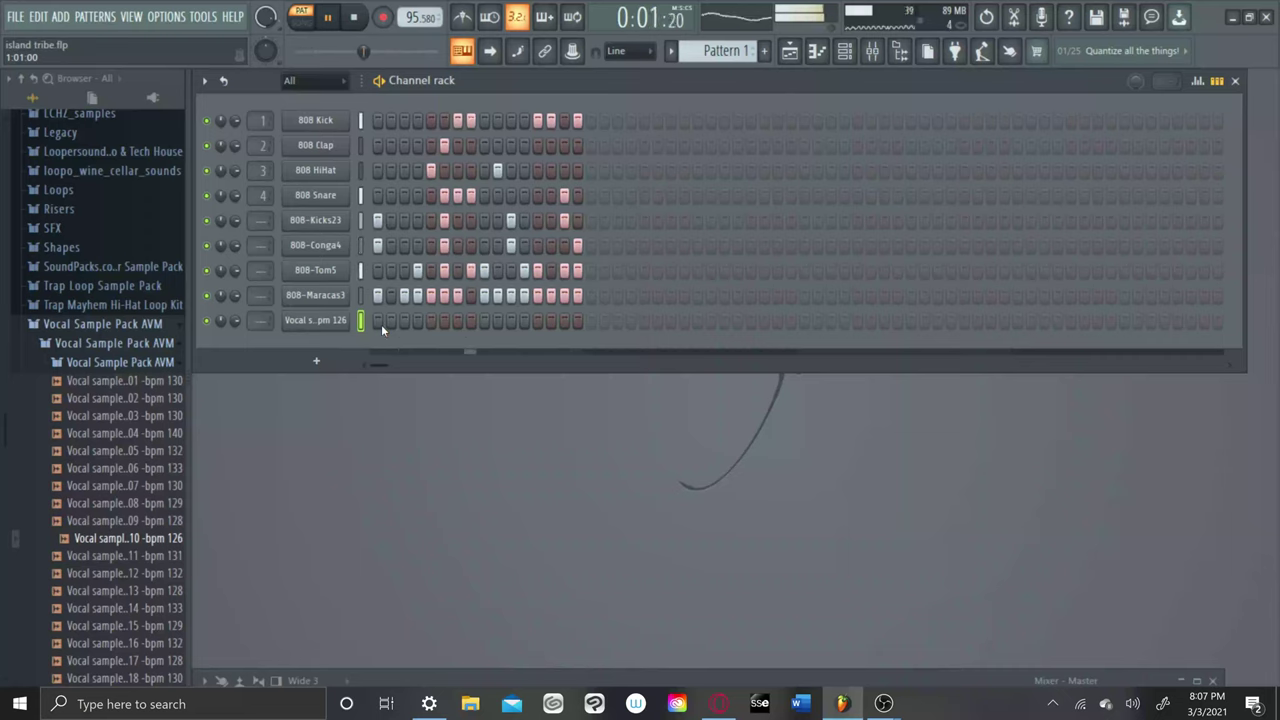
pyautogui.press('space')
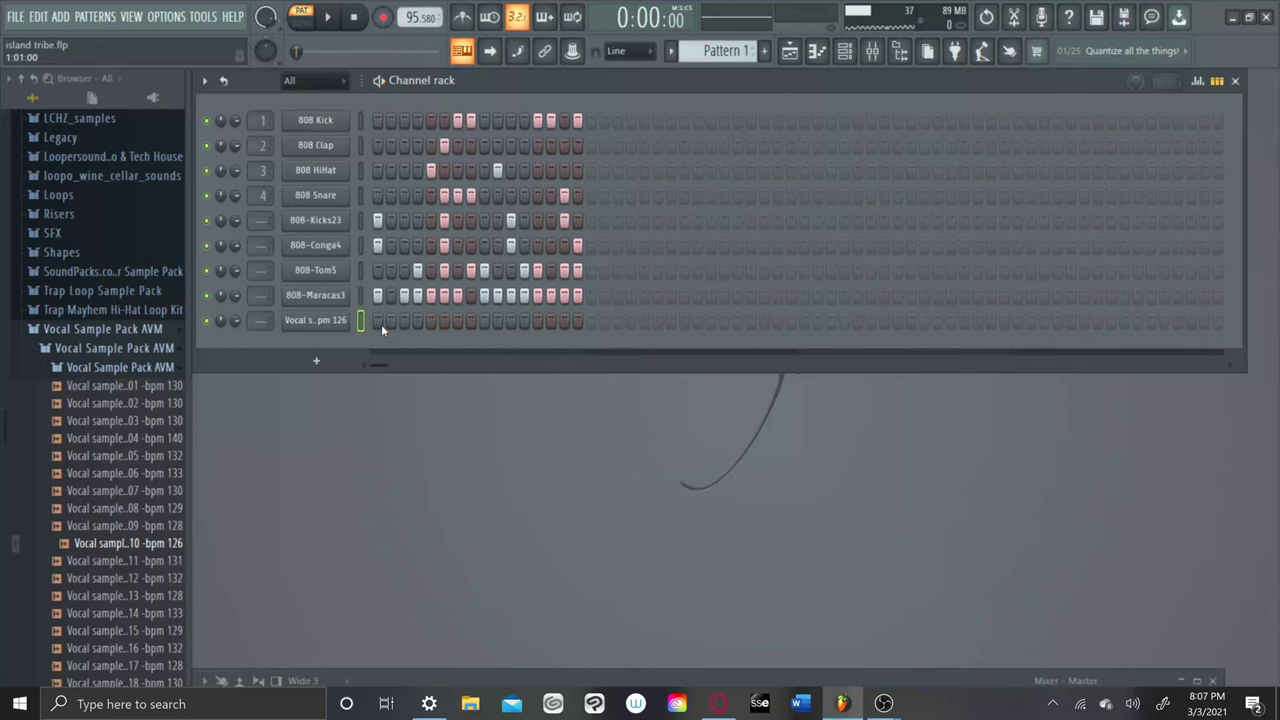
pyautogui.press('space')
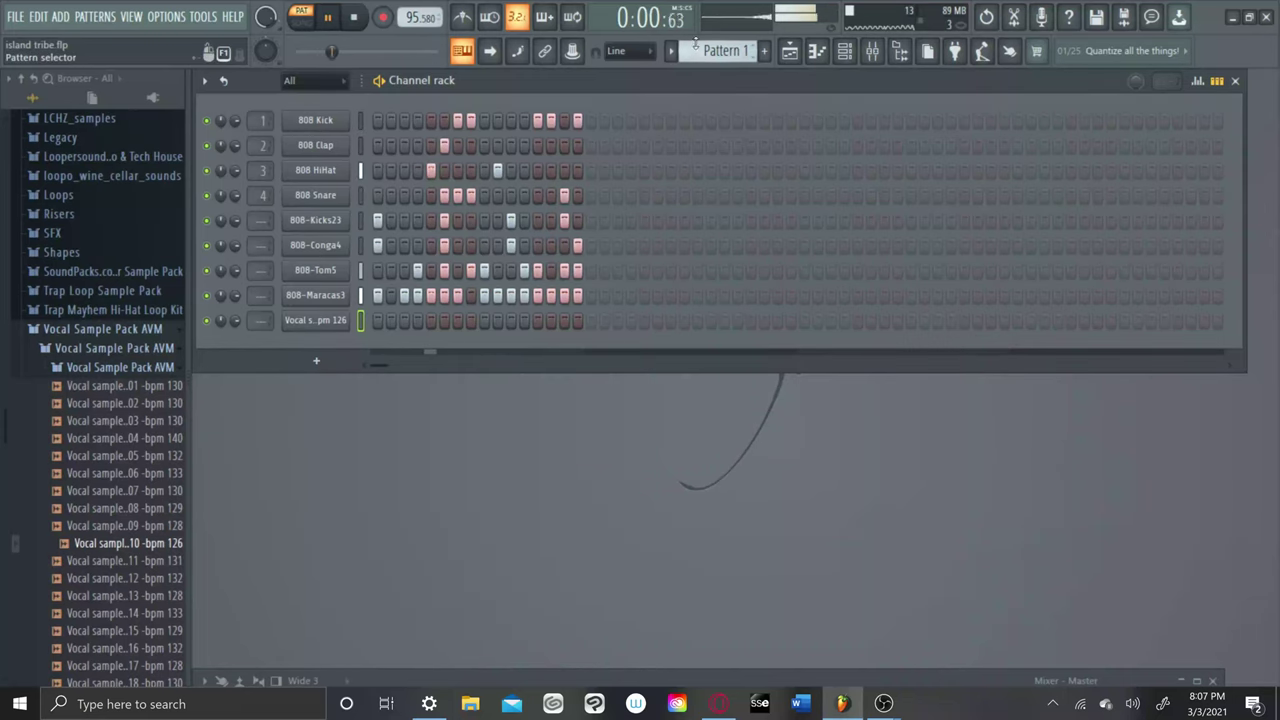
# Open the piano roll for the vocal sample channel and audition the notes G4, E4, D4 and B4.
pyautogui.click(817, 53)
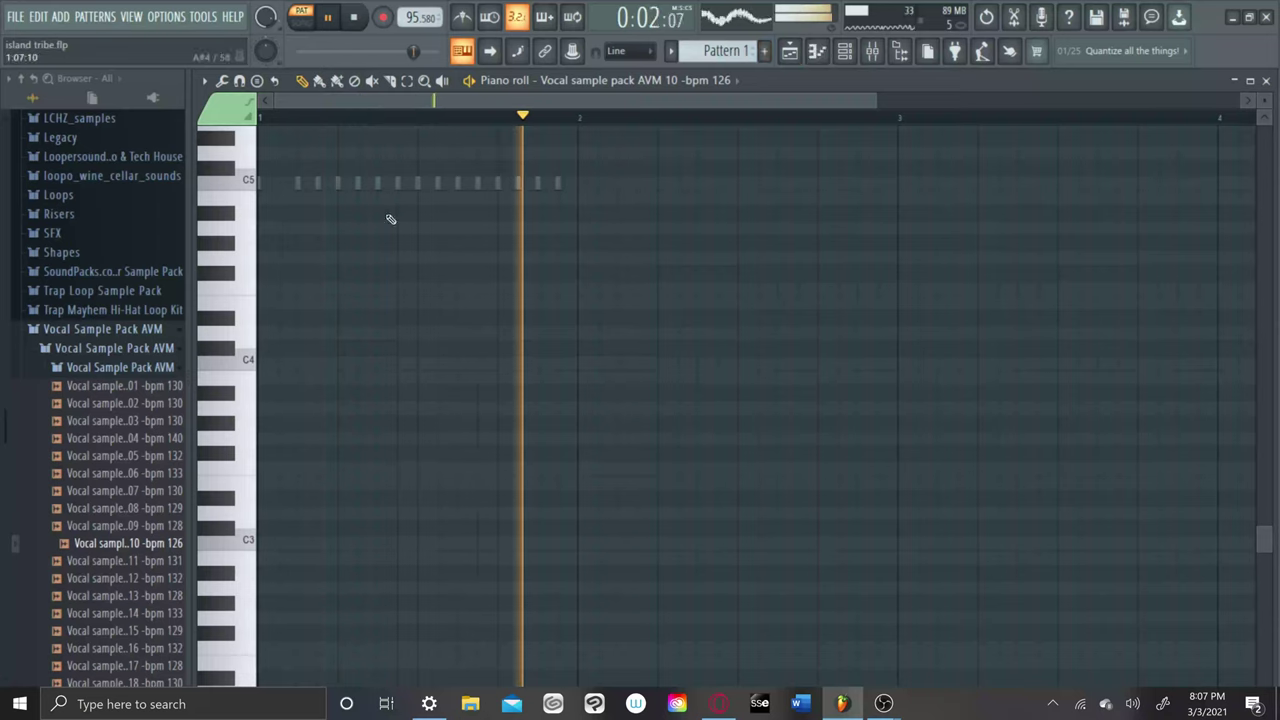
pyautogui.press('b')
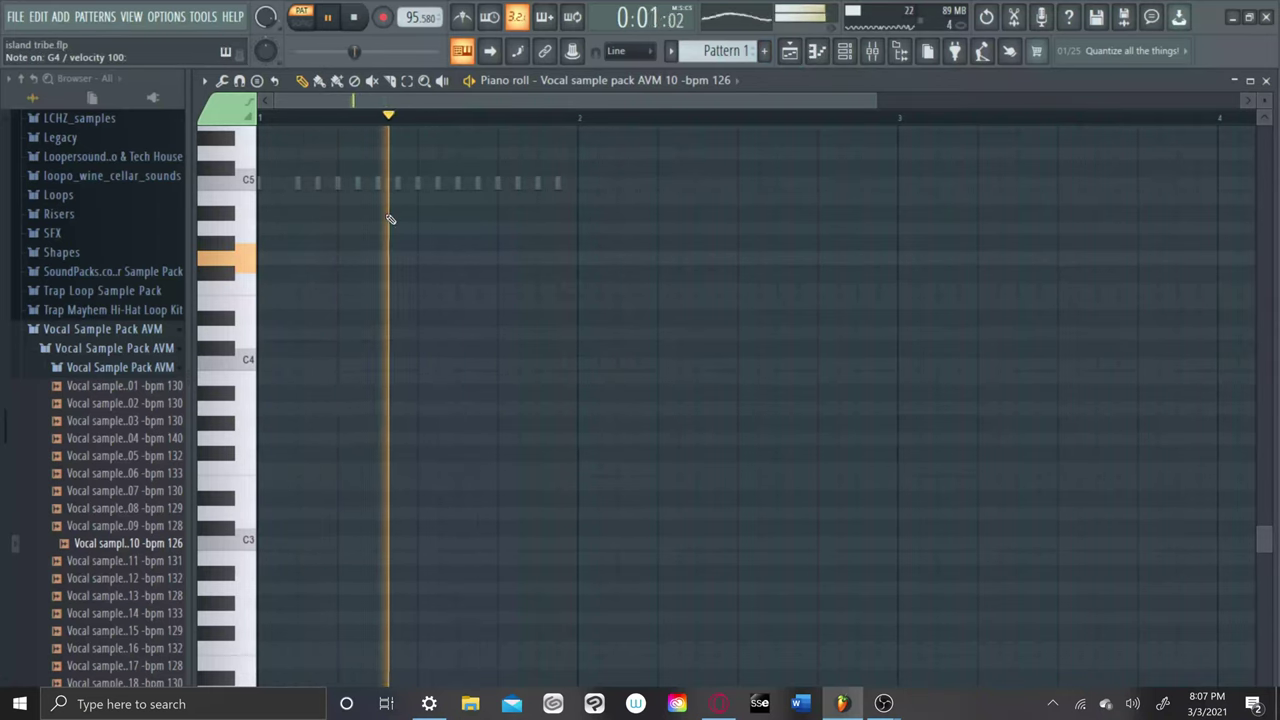
pyautogui.press('c')
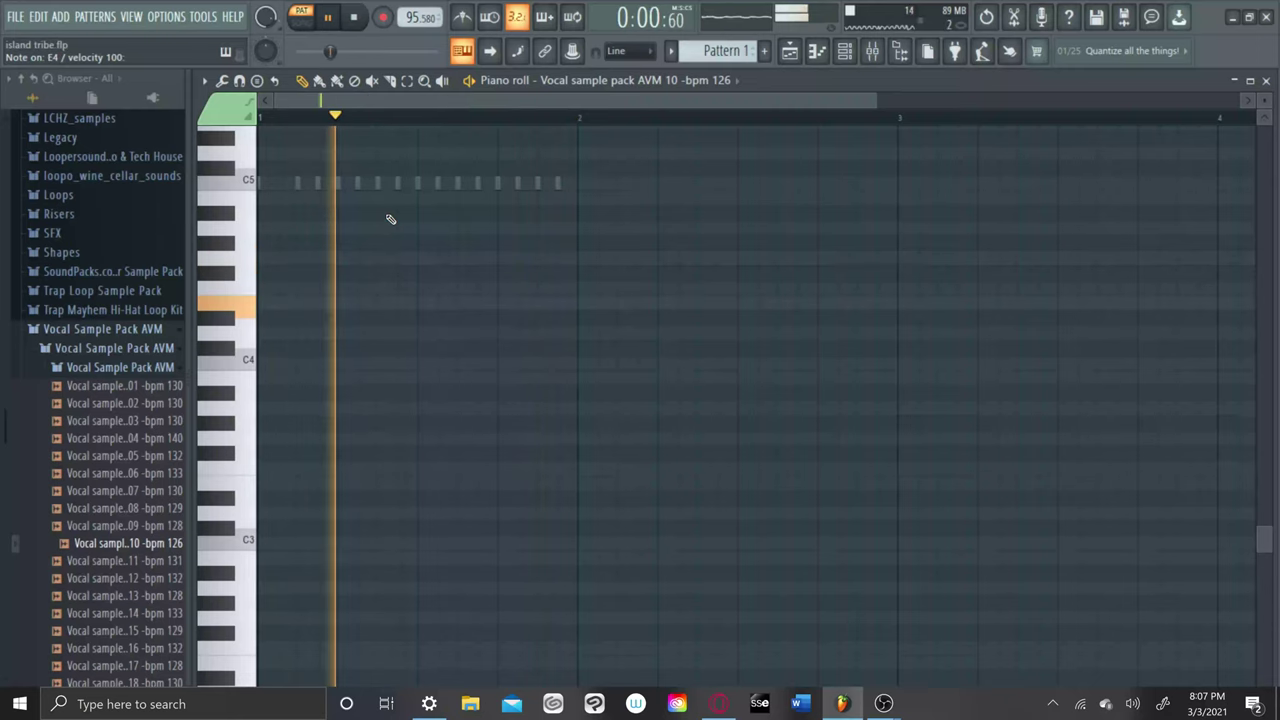
pyautogui.press('x')
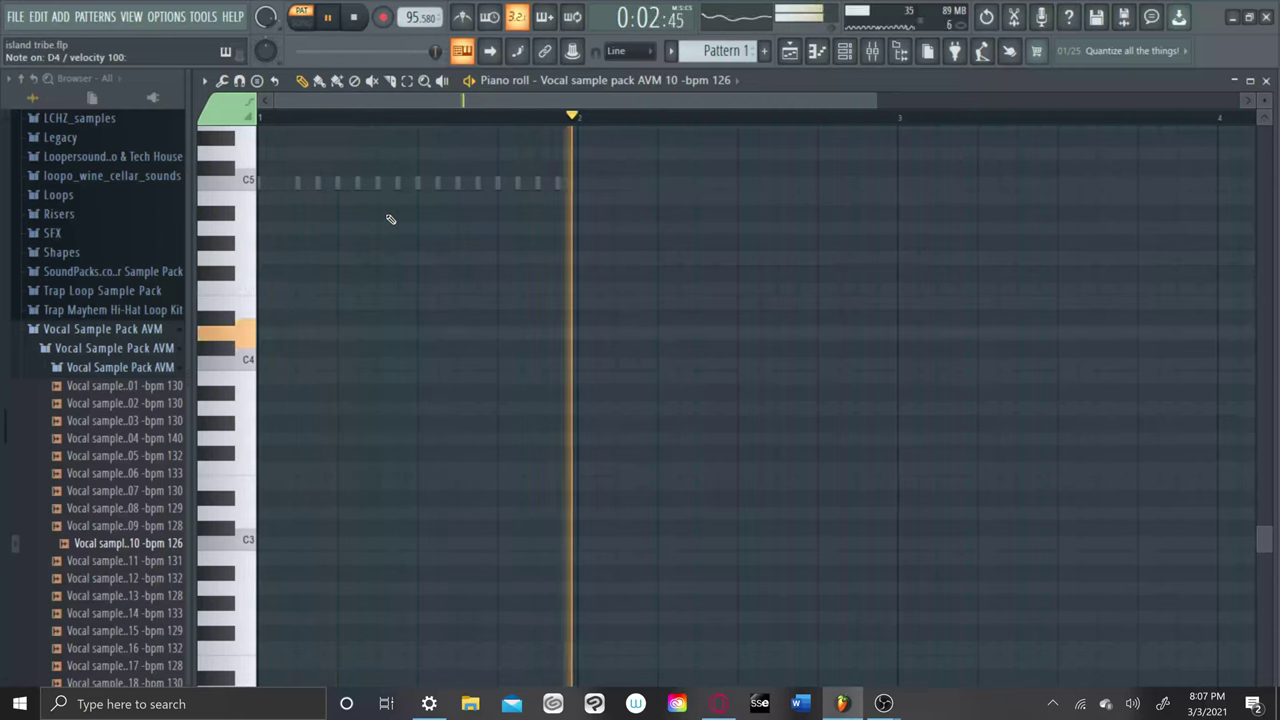
pyautogui.press('m')
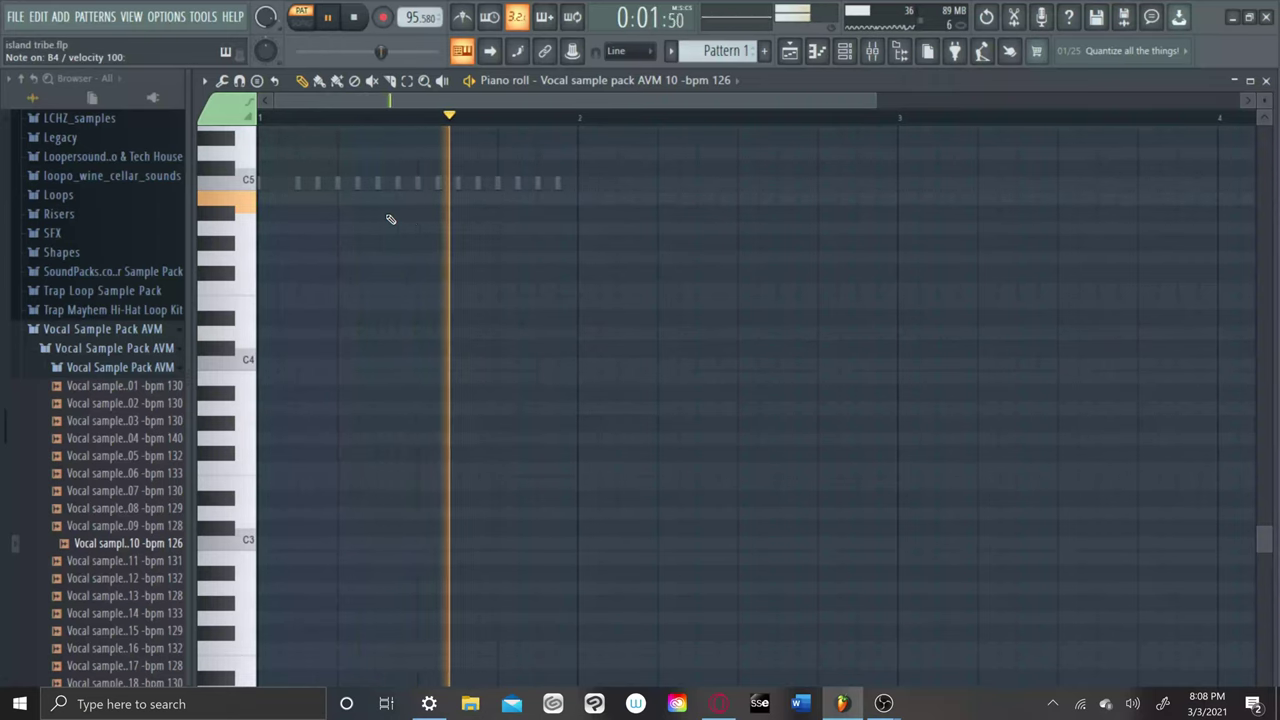
# Draw 12-step vocal notes in the piano roll: B4 starting at 1:04:00 and A#4 starting at 1:12:00.
pyautogui.click(261, 198)
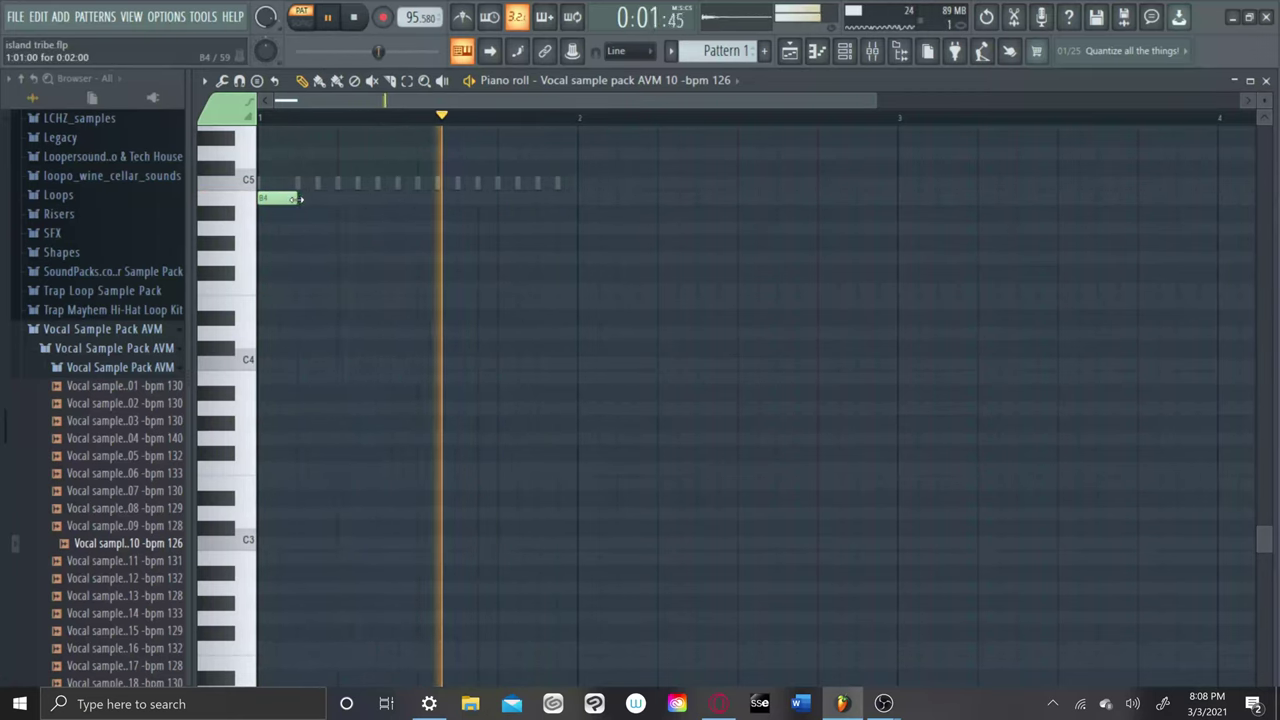
pyautogui.moveTo(289, 198); pyautogui.dragTo(583, 229)
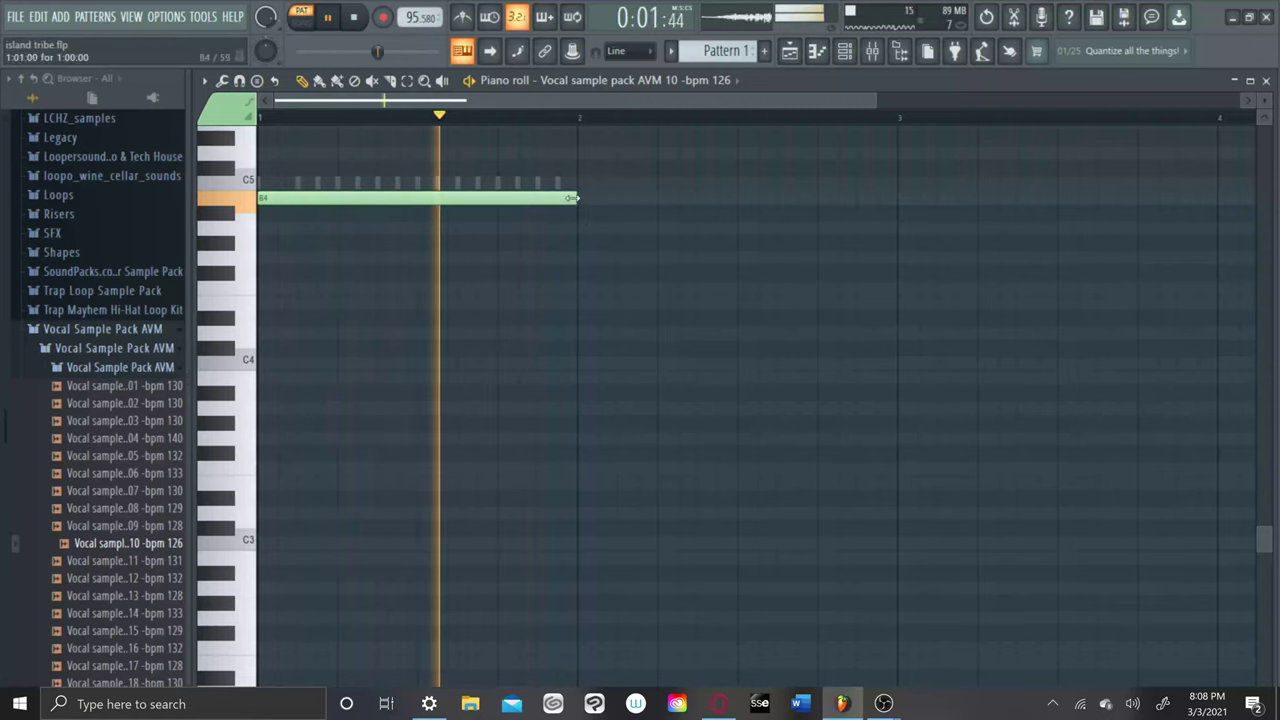
pyautogui.moveTo(576, 197); pyautogui.dragTo(552, 196)
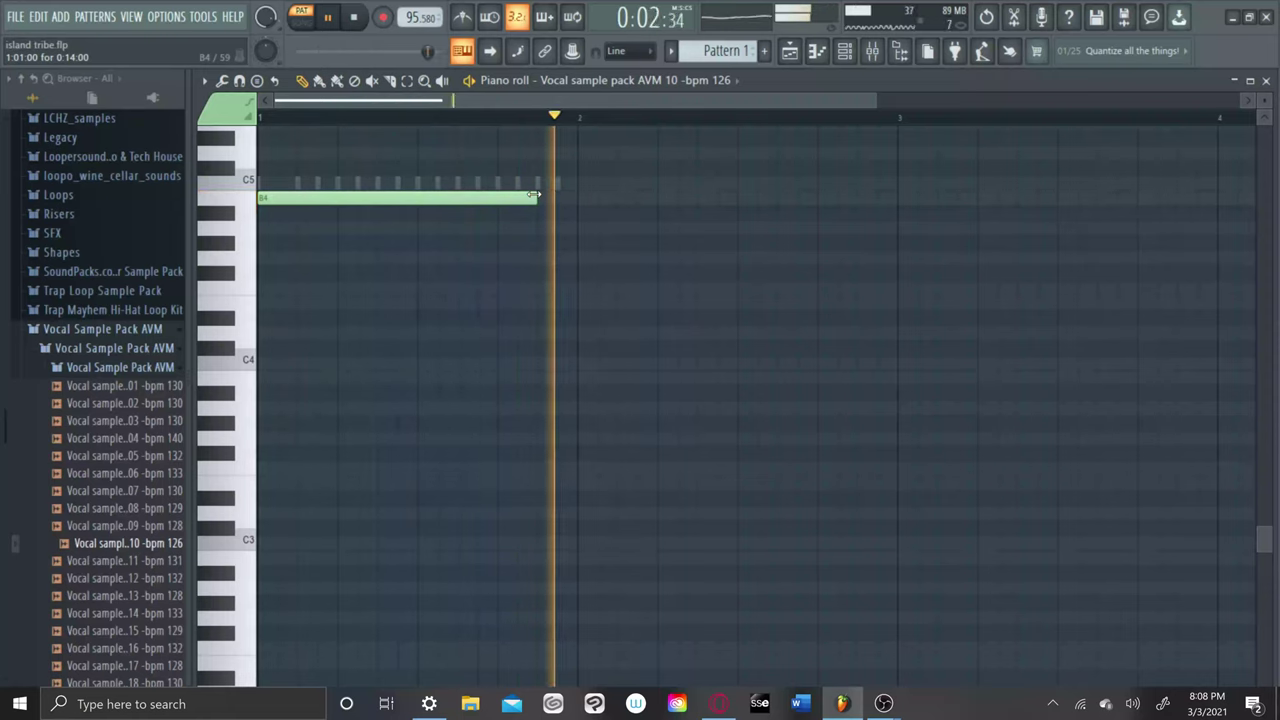
pyautogui.moveTo(511, 190); pyautogui.dragTo(497, 193)
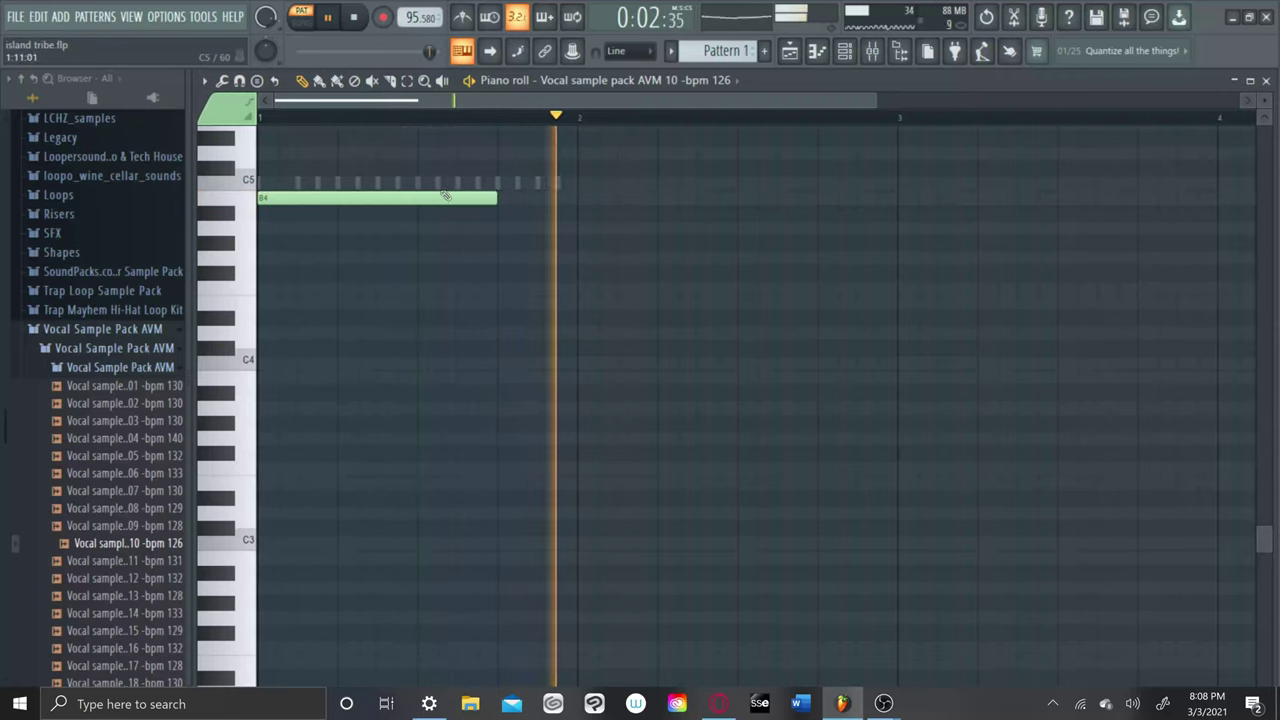
pyautogui.moveTo(408, 200); pyautogui.dragTo(463, 211)
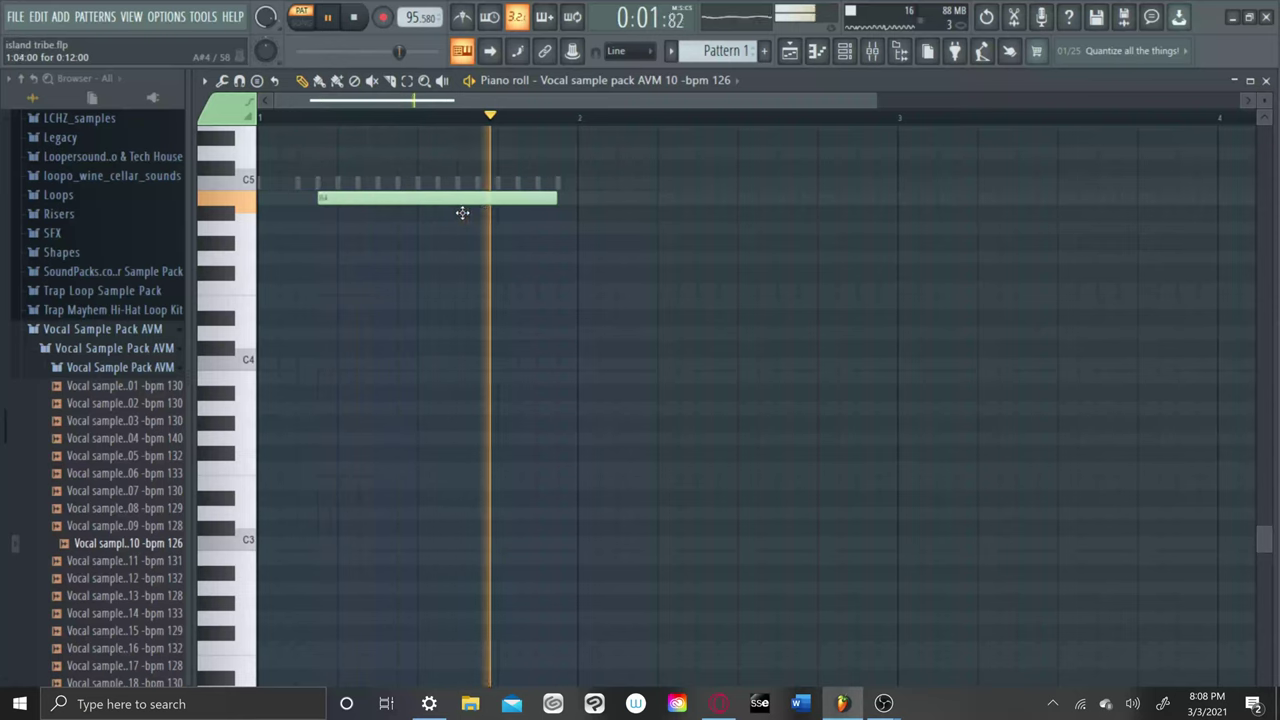
pyautogui.click(481, 214)
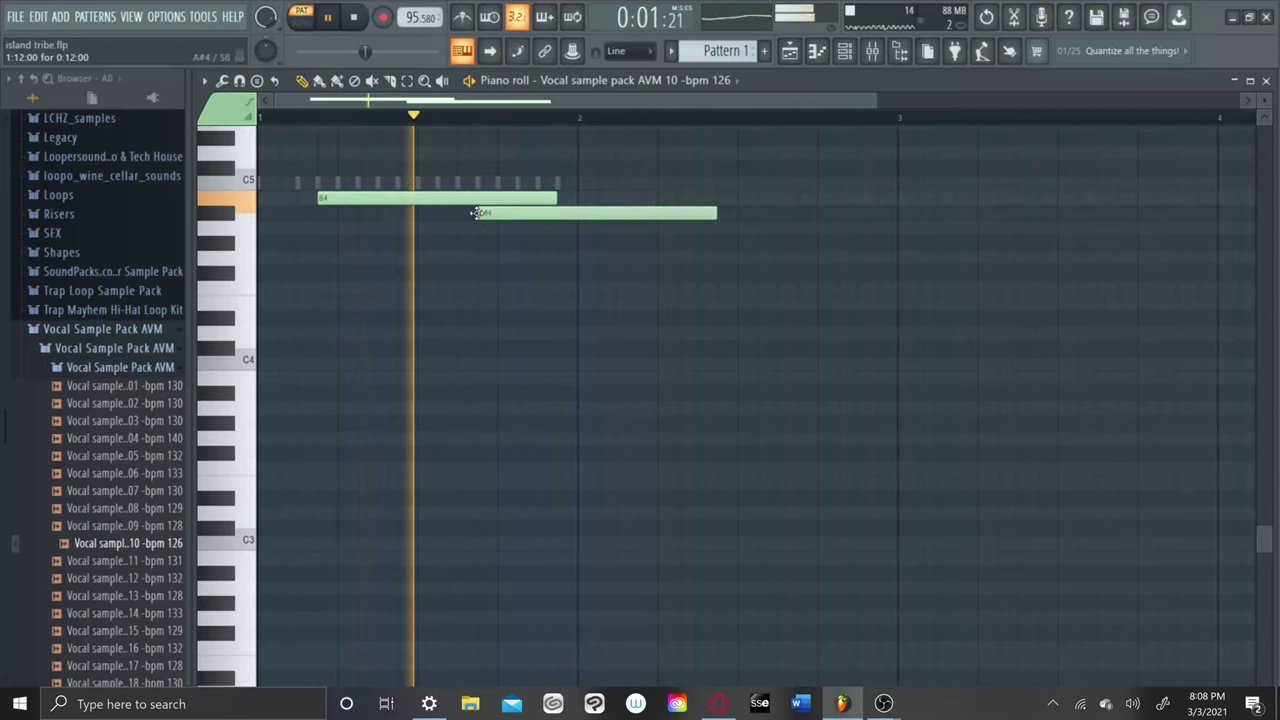
# Delete the A#4 vocal note and move the B4 note to start at 1:01:00.
pyautogui.rightClick(551, 215)
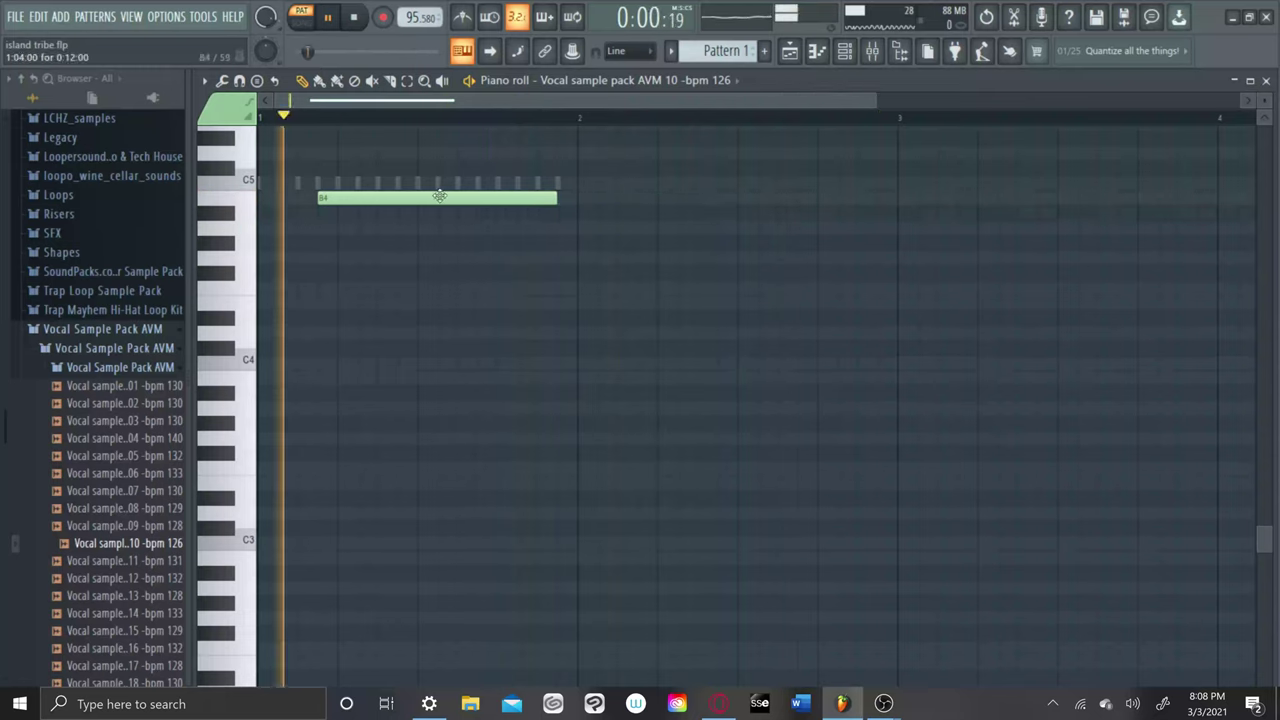
pyautogui.moveTo(439, 196); pyautogui.dragTo(459, 197)
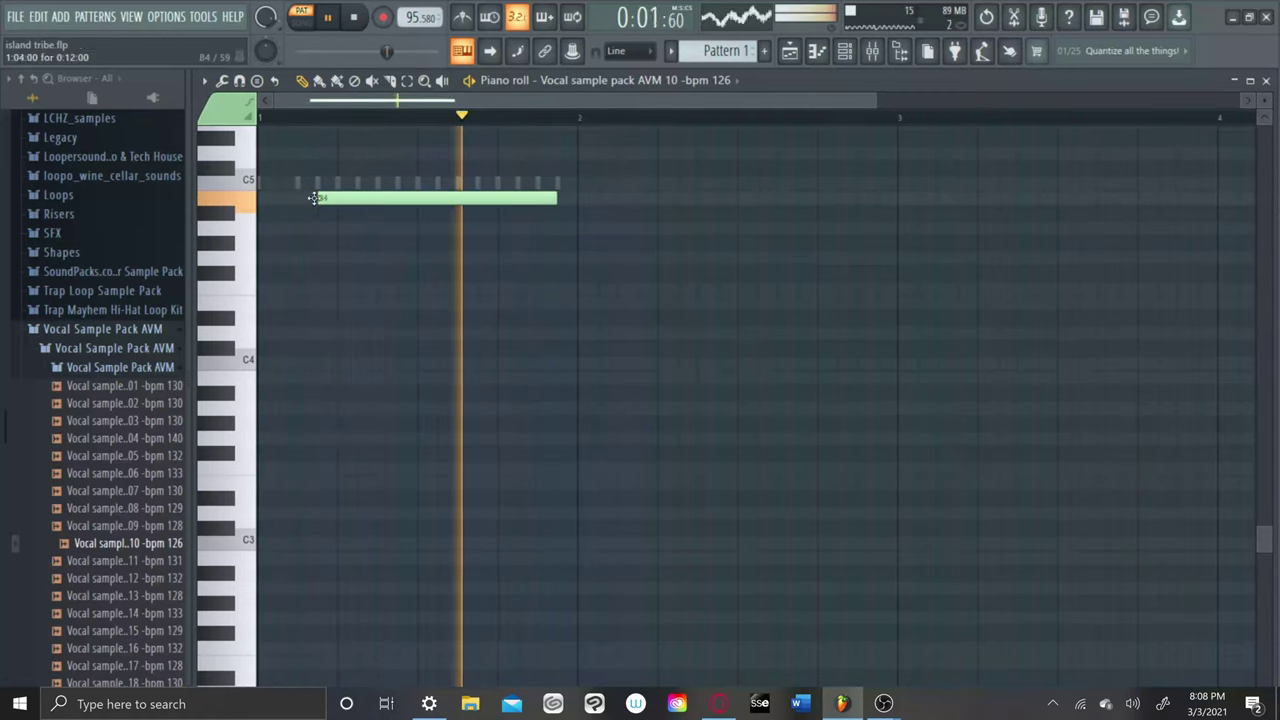
pyautogui.moveTo(315, 198); pyautogui.dragTo(312, 197)
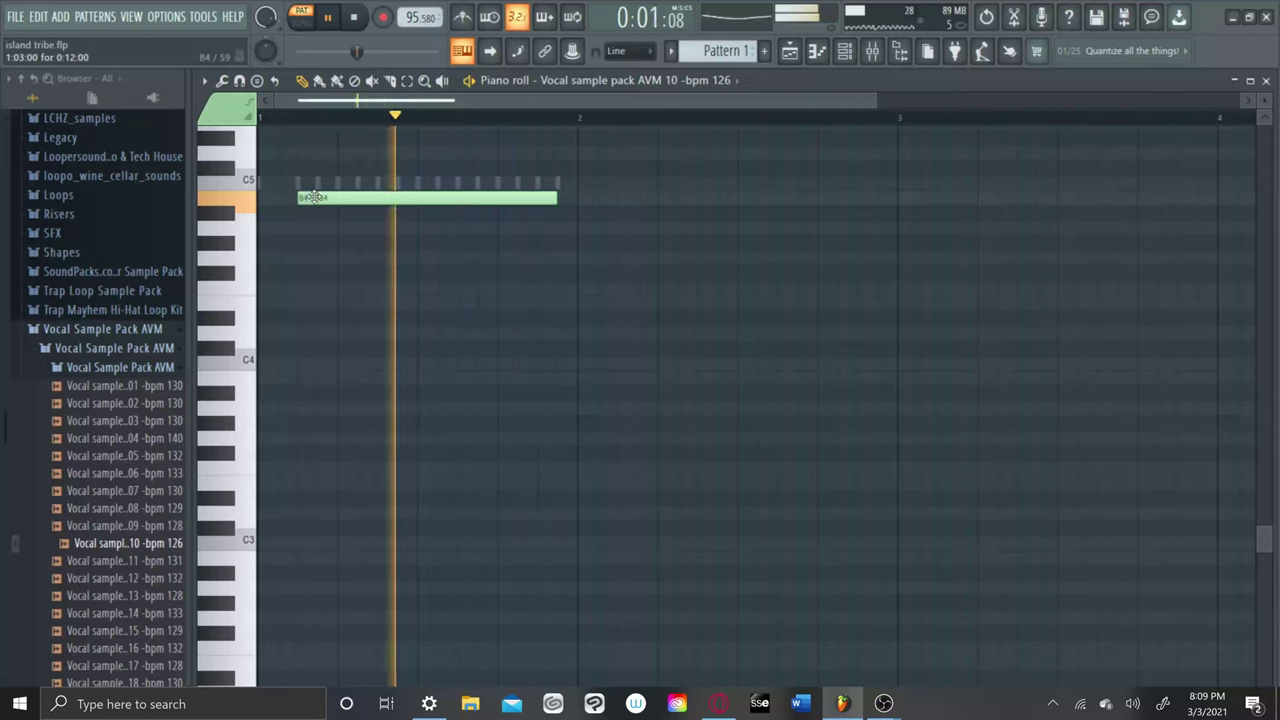
pyautogui.moveTo(305, 198); pyautogui.dragTo(321, 197)
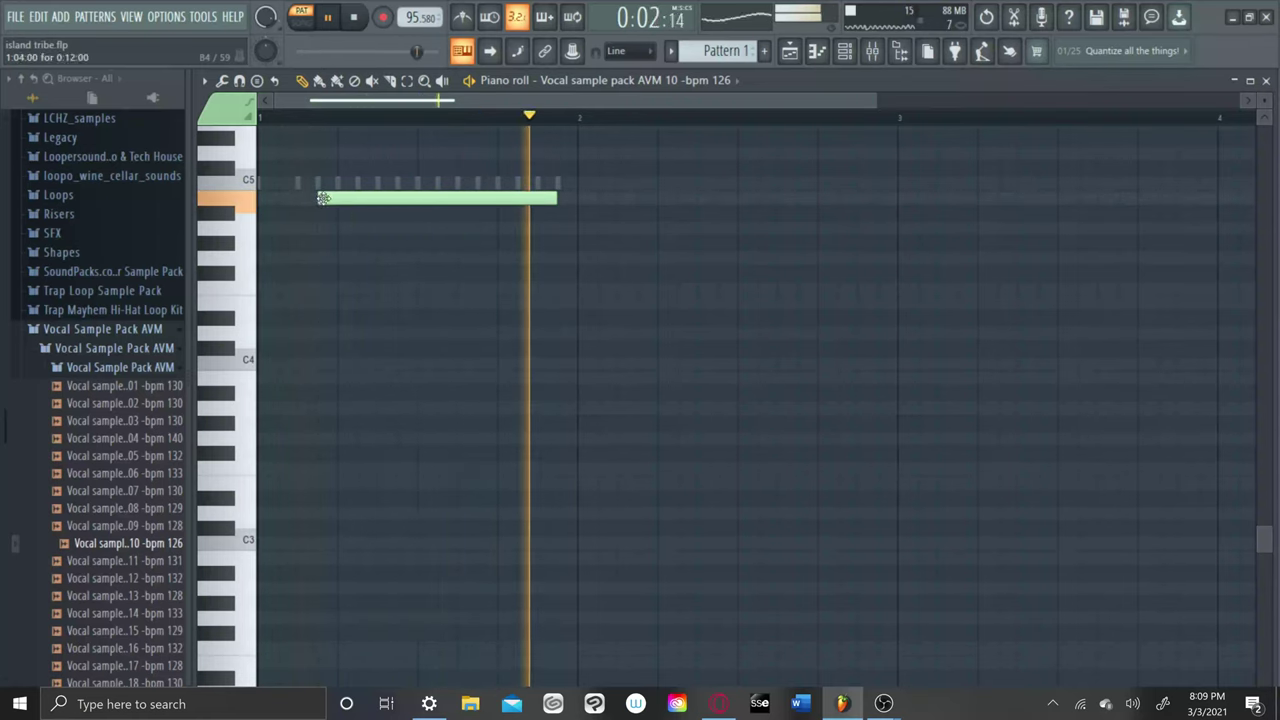
pyautogui.moveTo(318, 200); pyautogui.dragTo(278, 196)
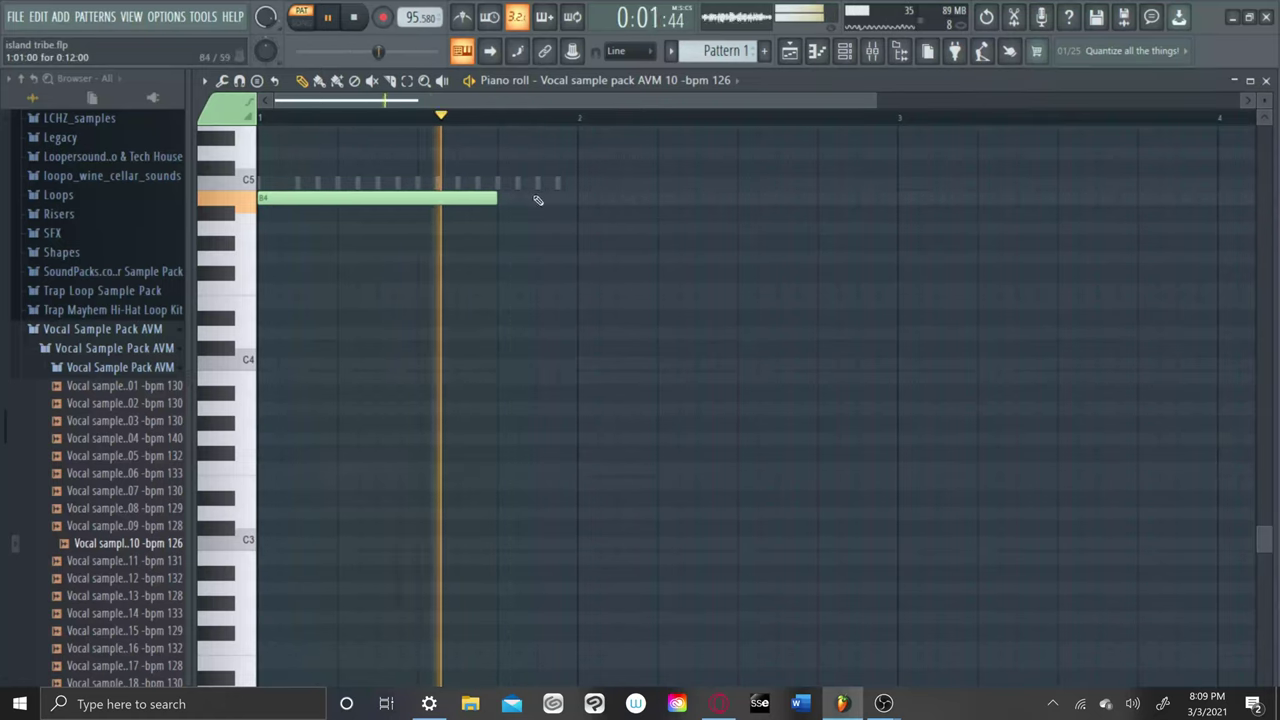
# Adjust the B4 vocal note's length by ear against the looping beat, ending at about 1:10:00.
pyautogui.moveTo(492, 199); pyautogui.dragTo(517, 200)
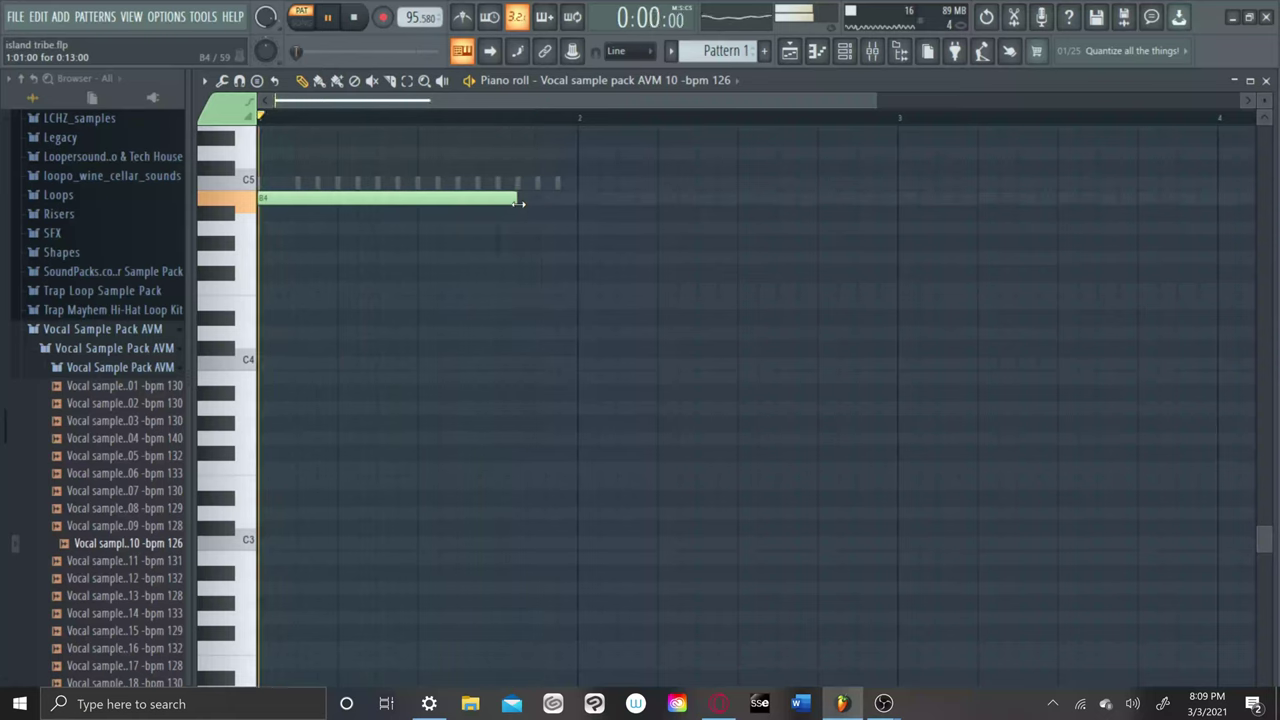
pyautogui.moveTo(519, 203); pyautogui.dragTo(564, 205)
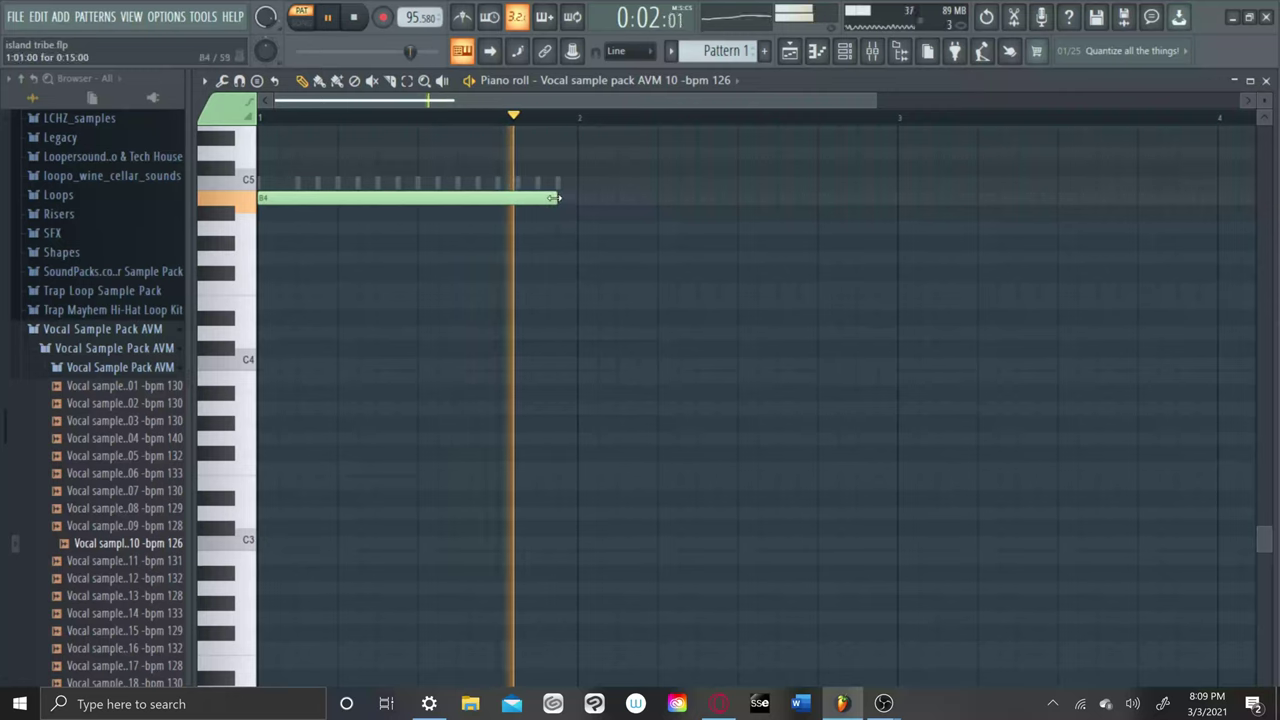
pyautogui.moveTo(557, 198); pyautogui.dragTo(886, 229)
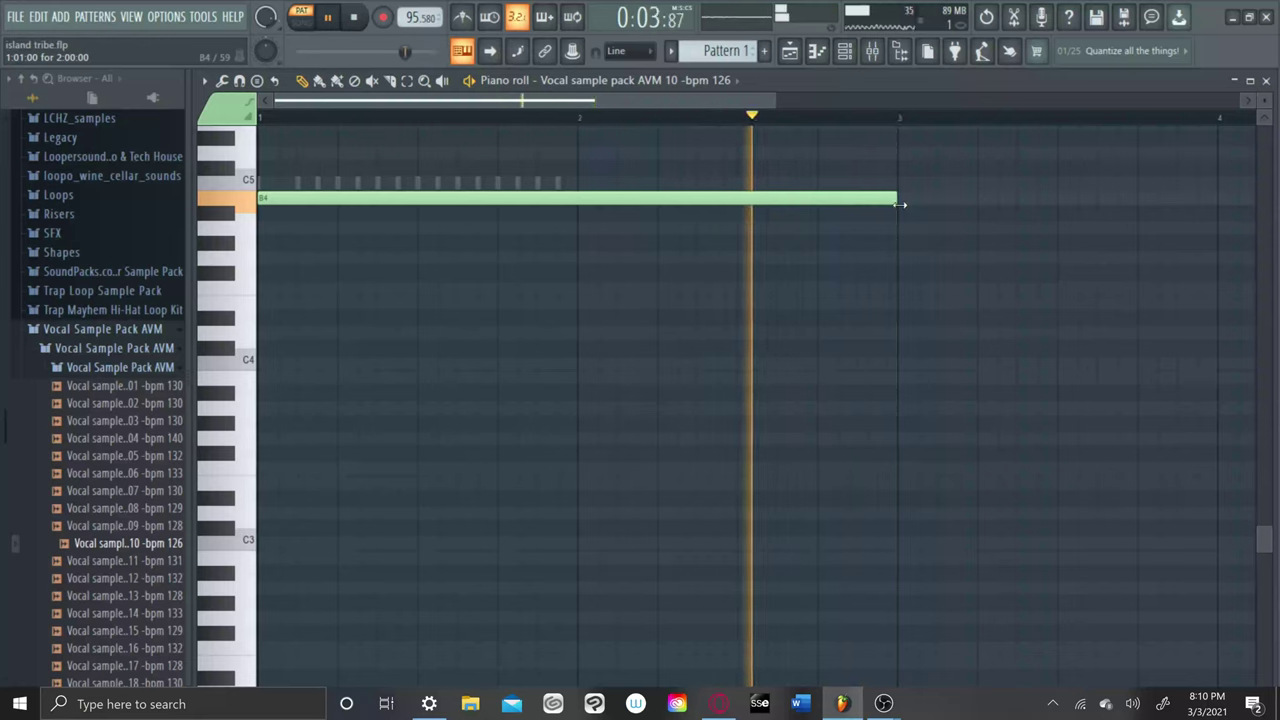
pyautogui.moveTo(900, 204); pyautogui.dragTo(974, 211)
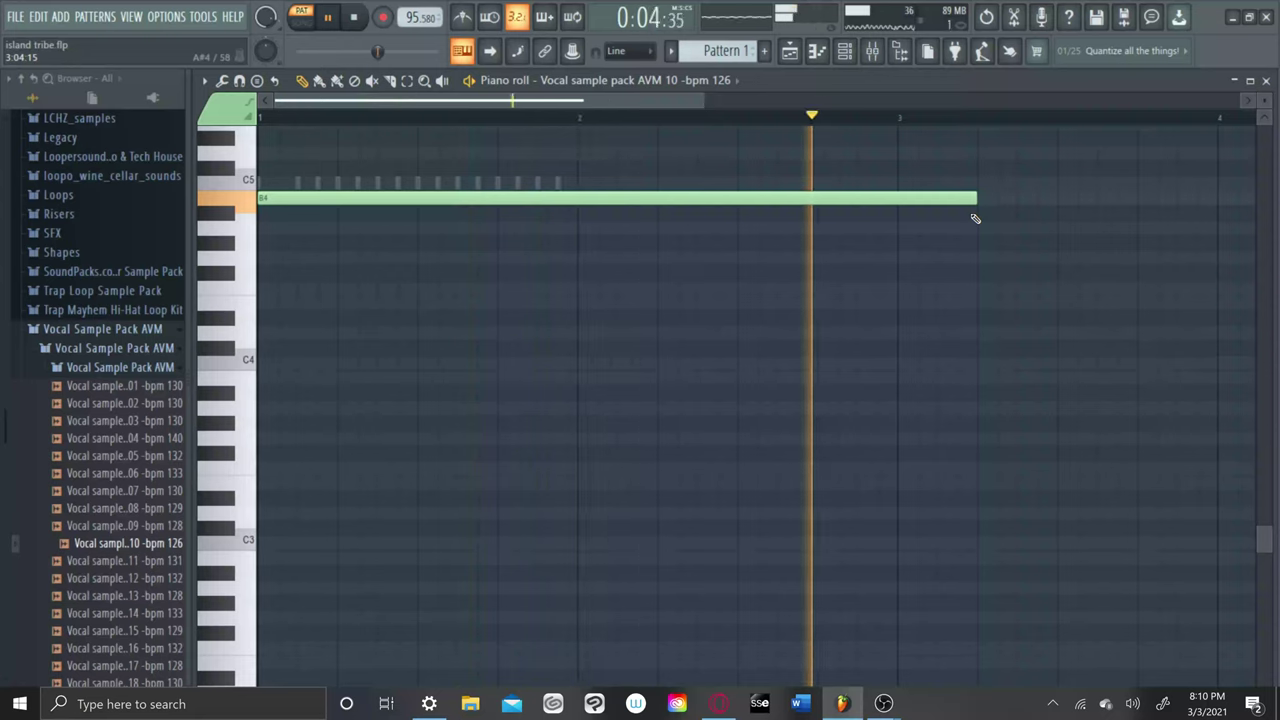
pyautogui.click(912, 210)
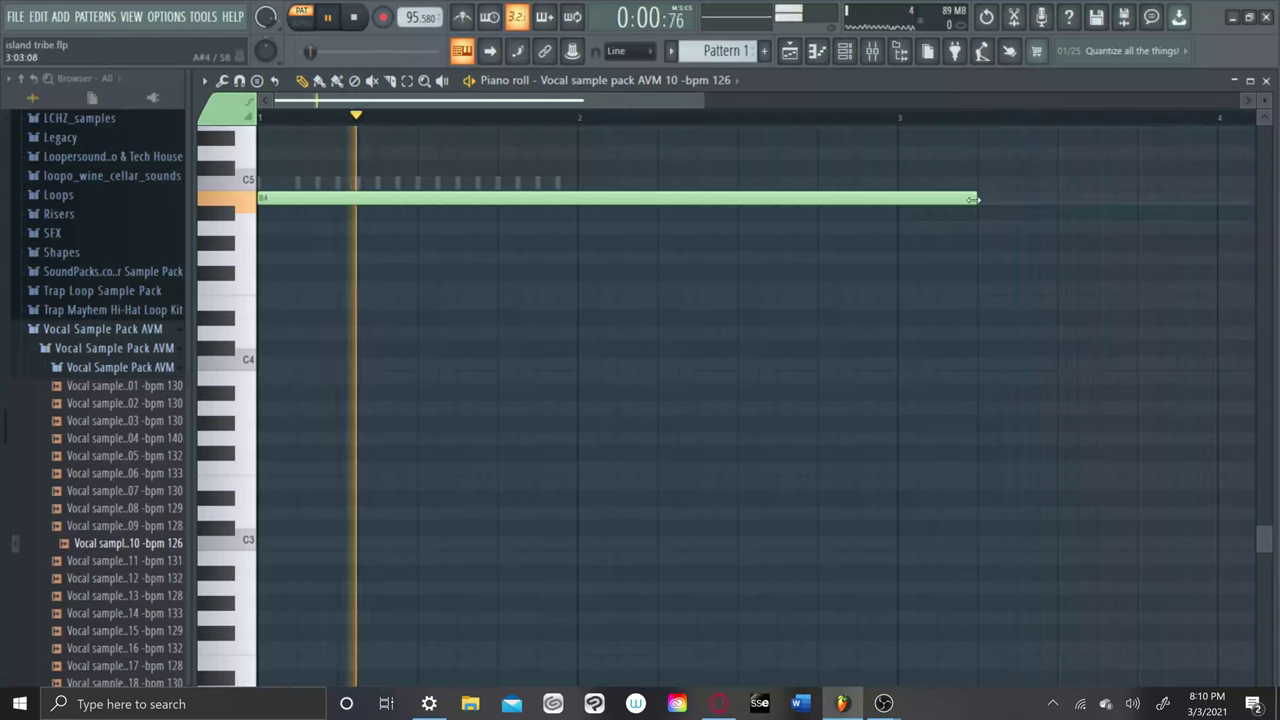
pyautogui.moveTo(978, 200); pyautogui.dragTo(740, 201)
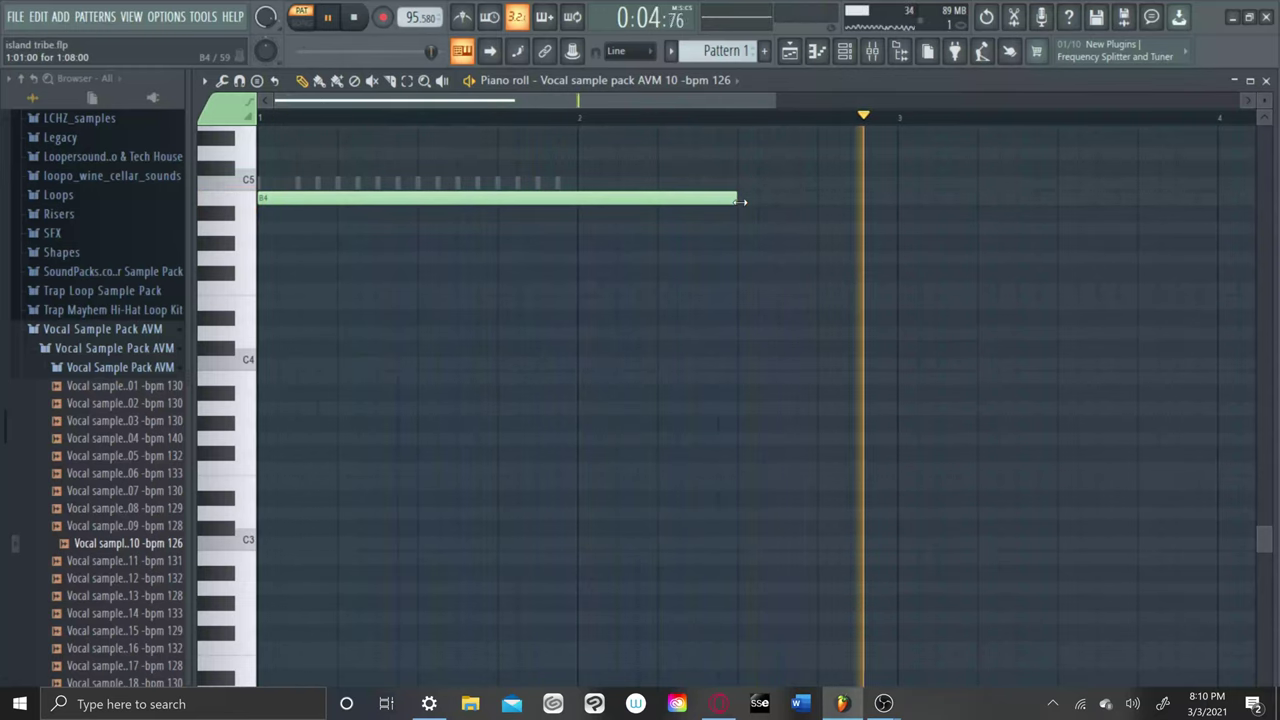
pyautogui.moveTo(740, 201); pyautogui.dragTo(760, 203)
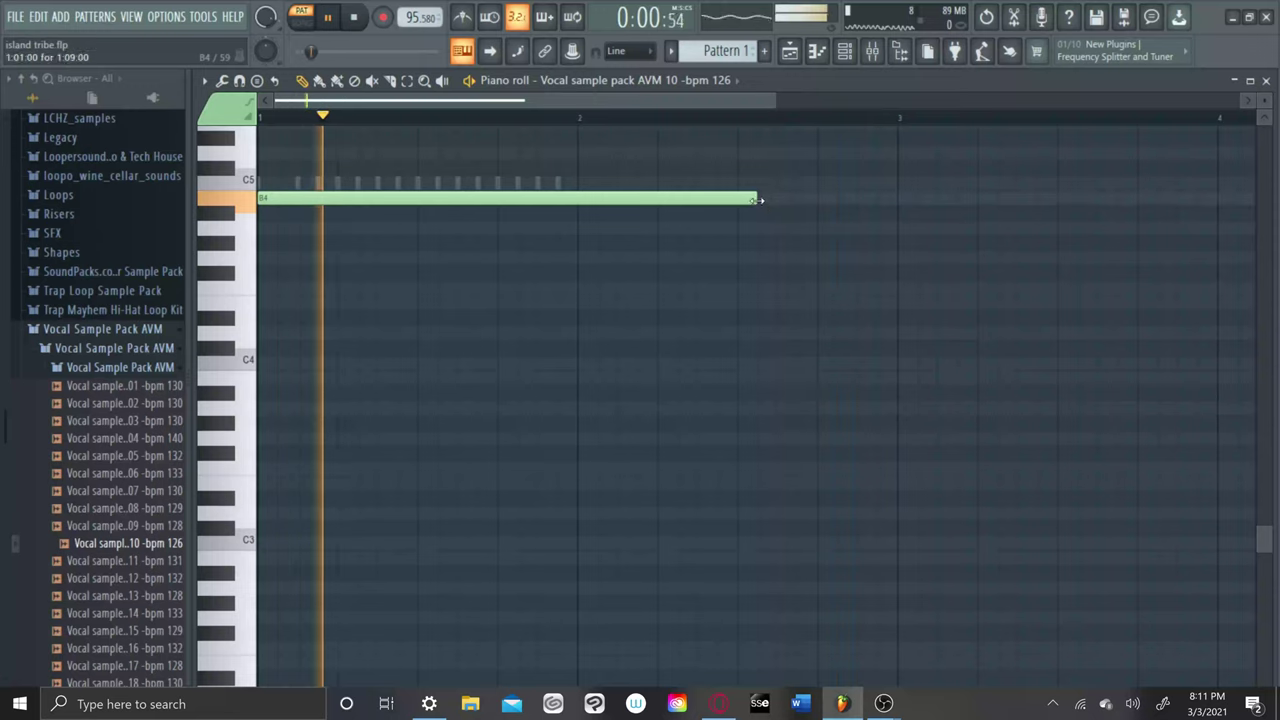
pyautogui.moveTo(760, 200); pyautogui.dragTo(780, 198)
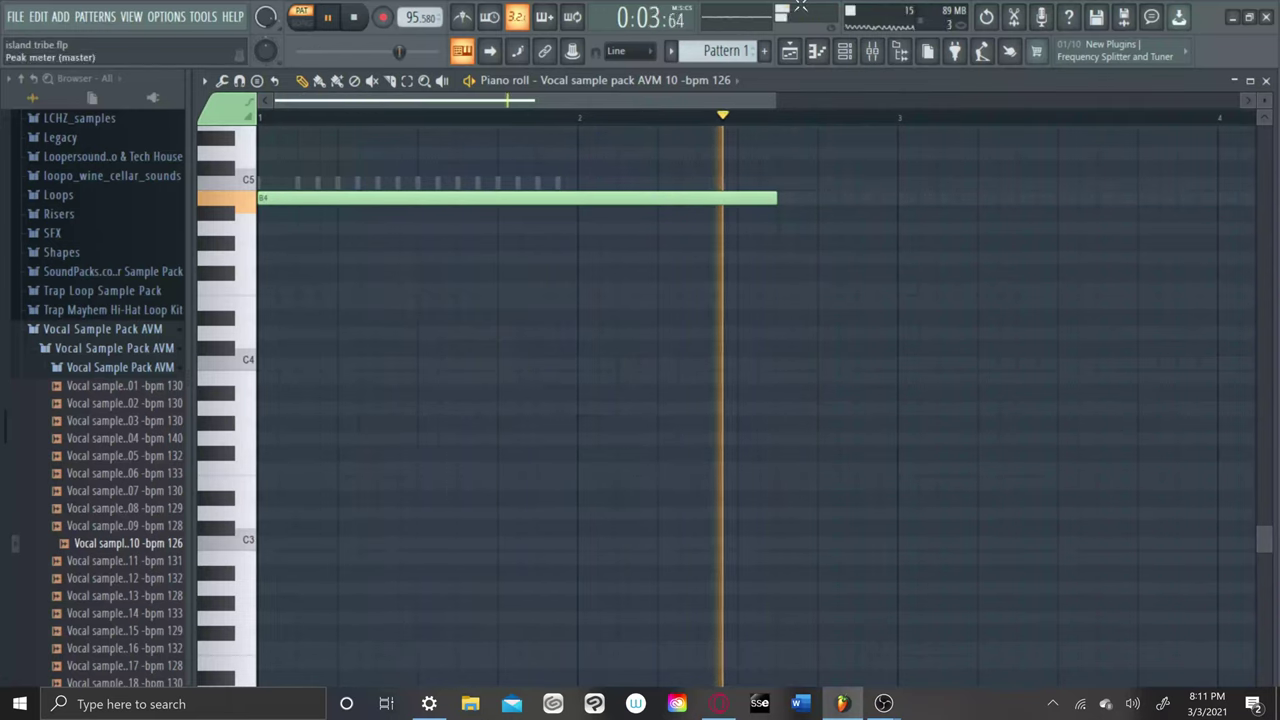
# Take a brief look at the playlist, then close it and the piano roll to return to the channel rack.
pyautogui.click(308, 26)
pyautogui.click(306, 24)
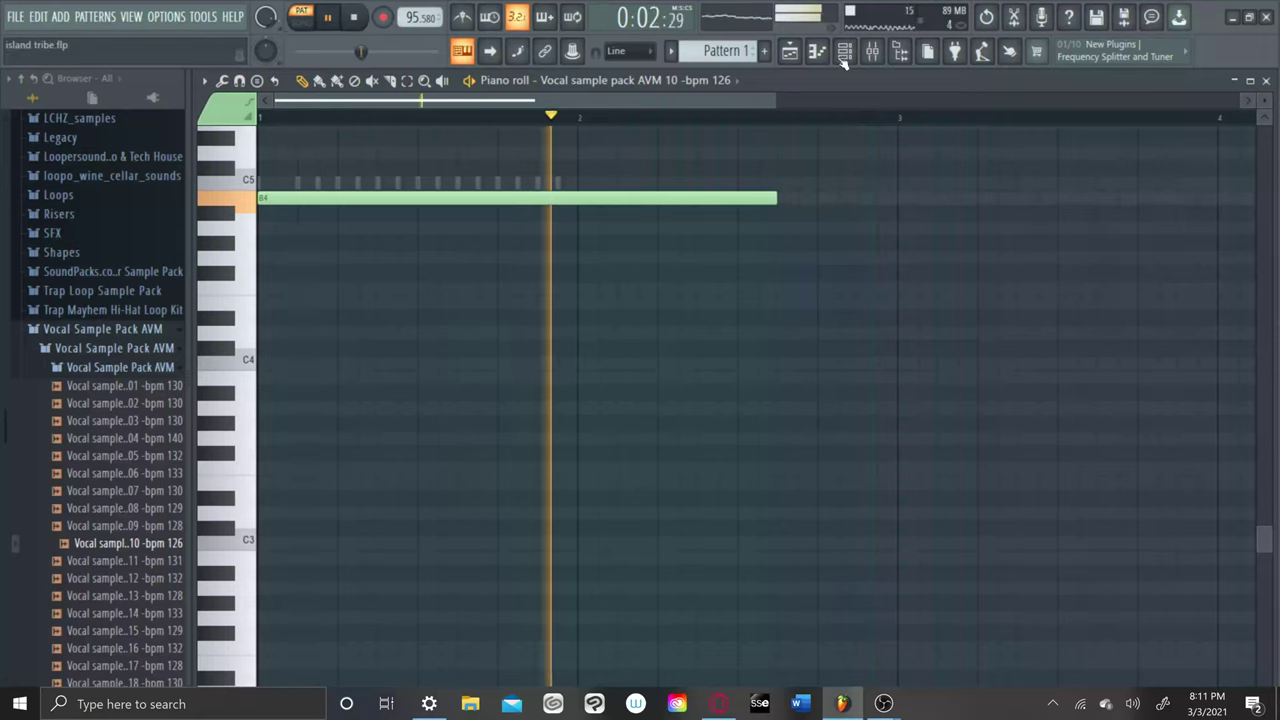
pyautogui.click(791, 52)
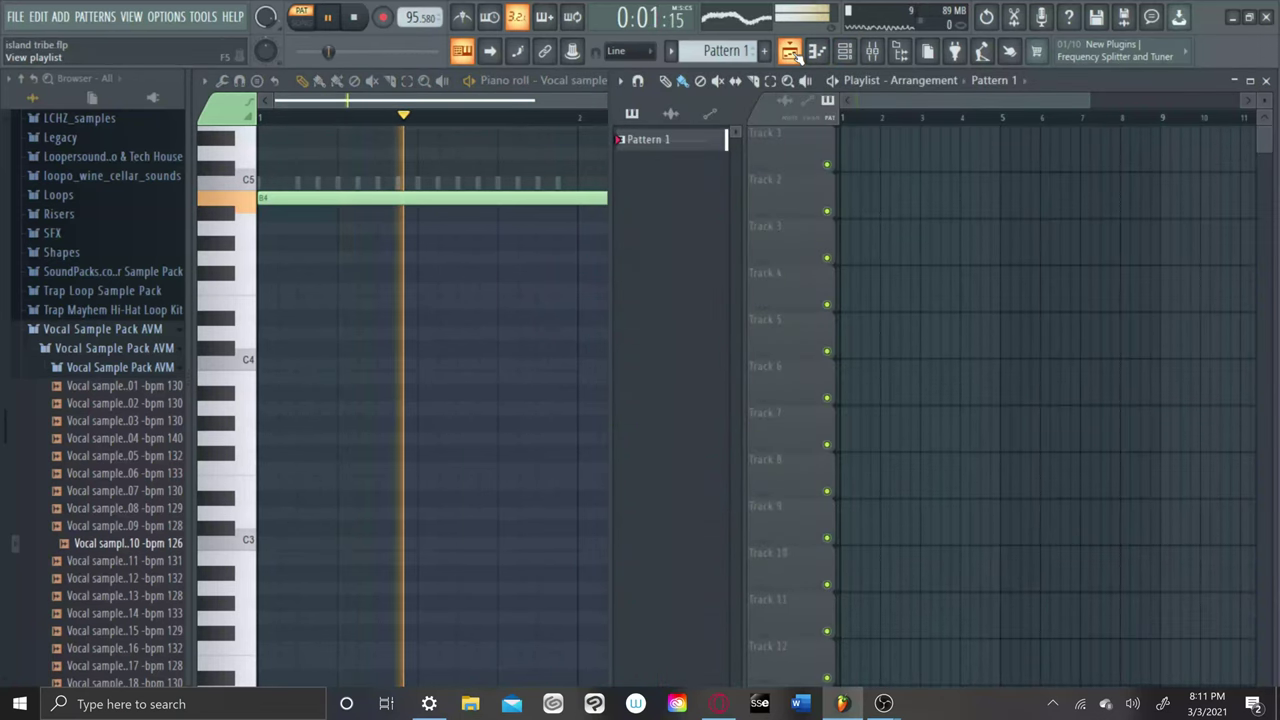
pyautogui.click(791, 52)
pyautogui.click(818, 52)
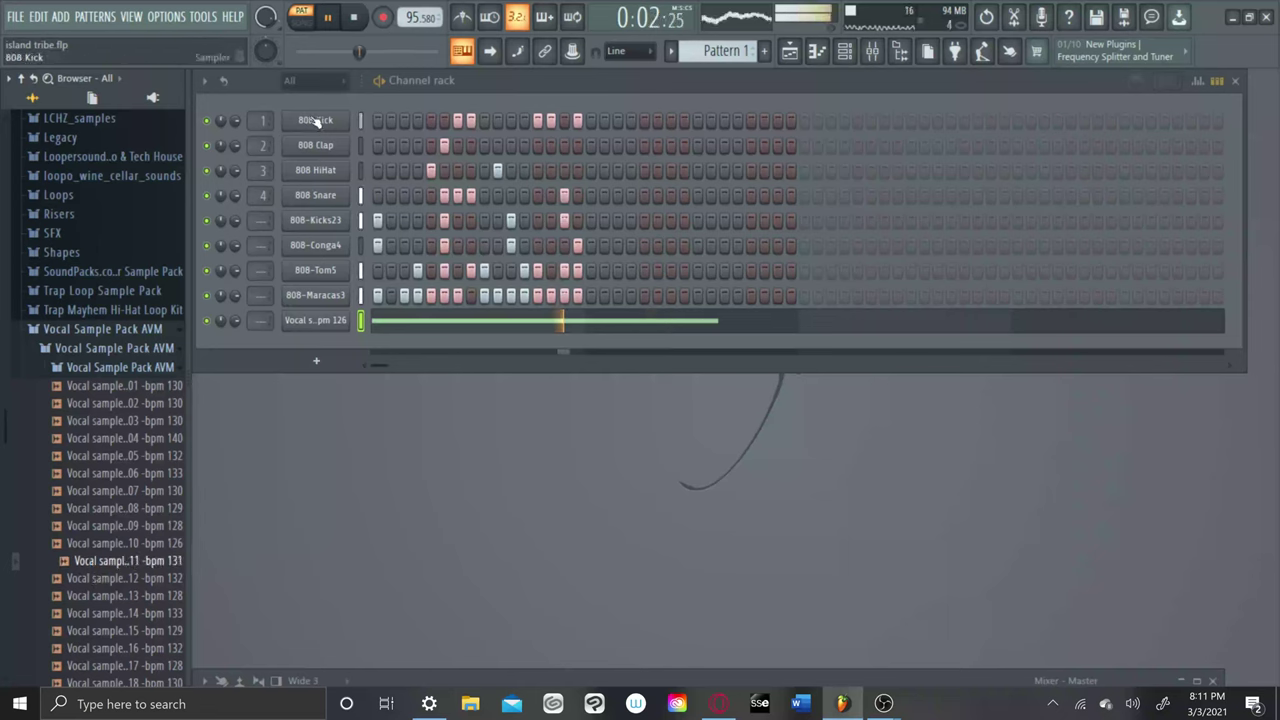
# Add the Windchi sample from the SoundPacks sample pack as a channel below the vocal sample and place a hit on step 1.
pyautogui.click(101, 295)
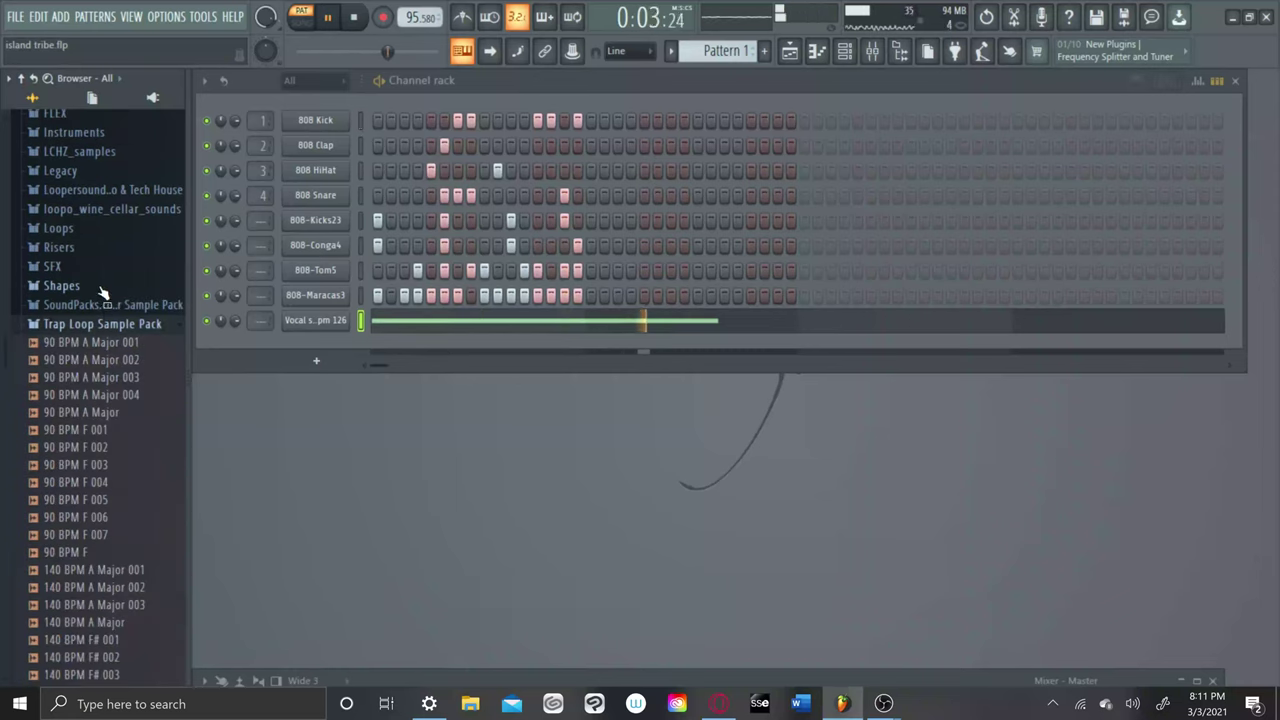
pyautogui.click(83, 330)
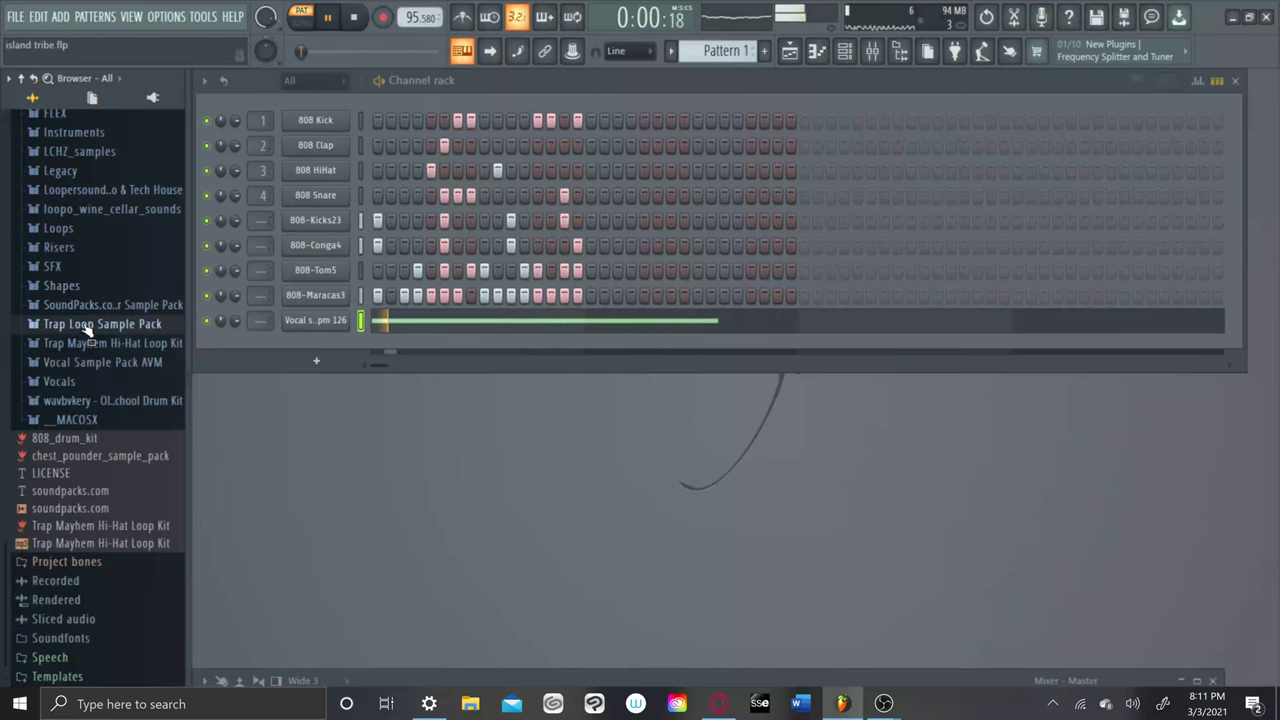
pyautogui.click(90, 309)
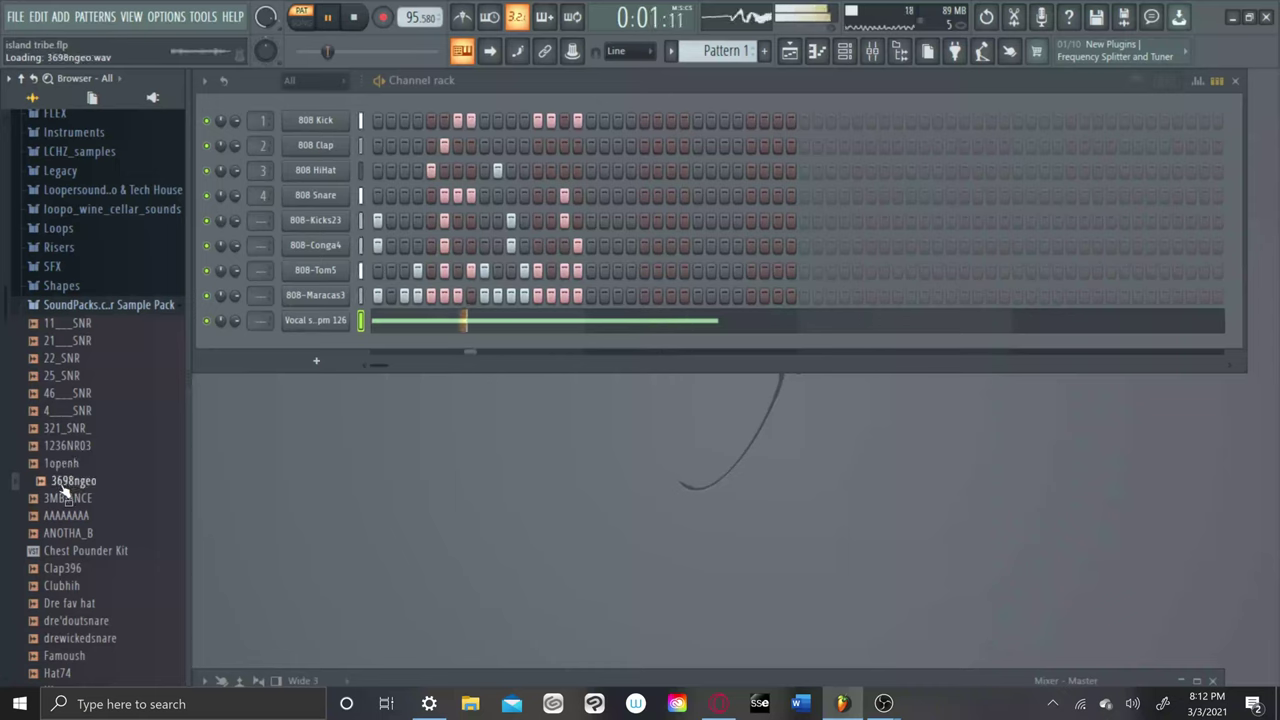
pyautogui.scroll(-4, 62, 488)
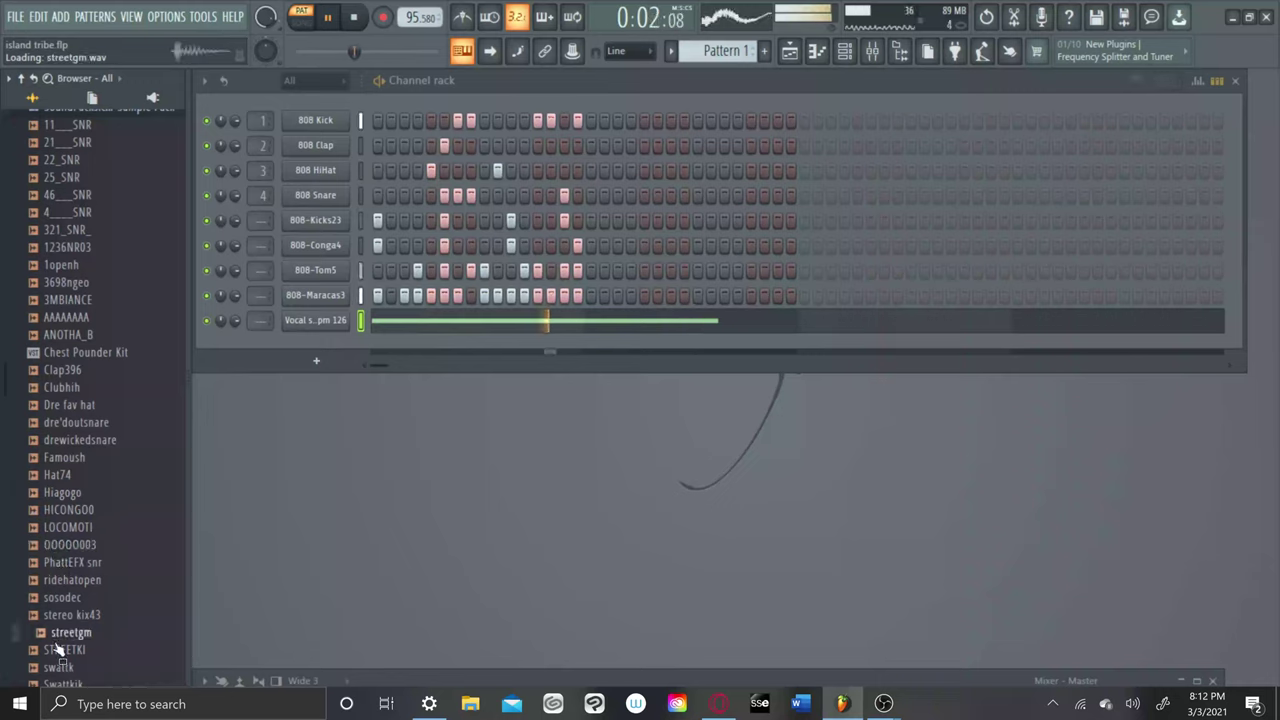
pyautogui.scroll(-9, 62, 662)
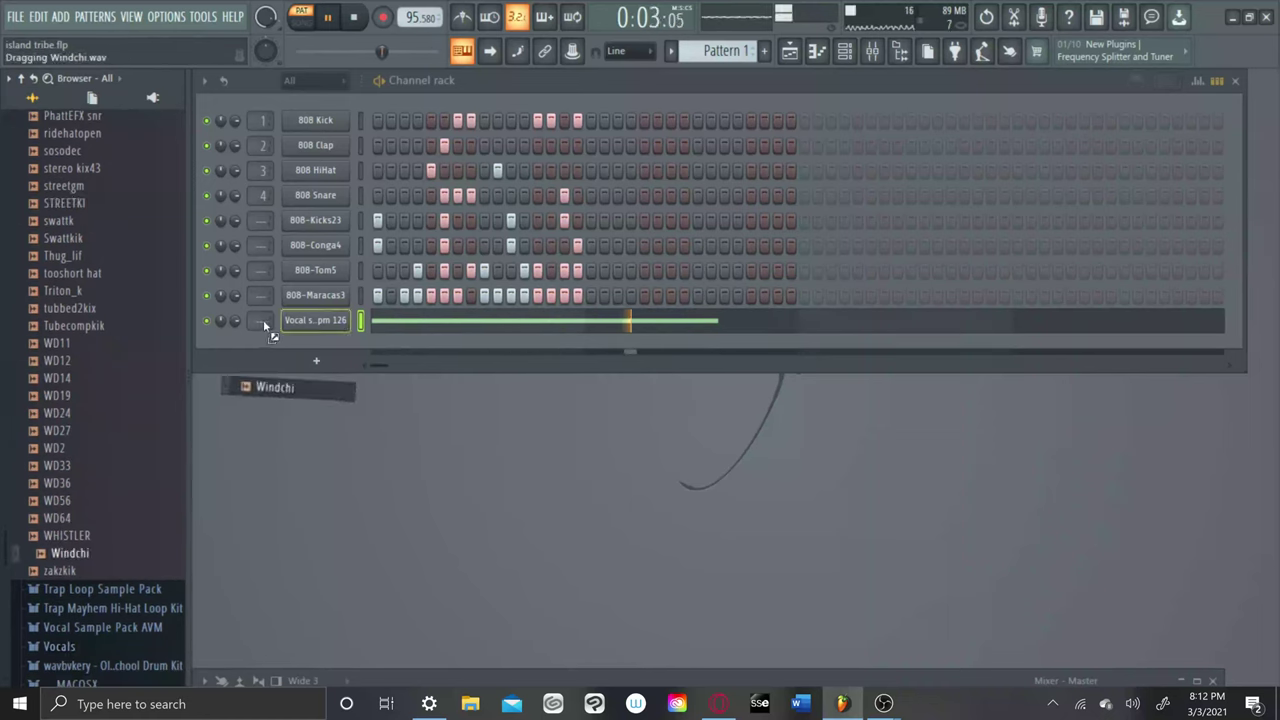
pyautogui.moveTo(265, 345); pyautogui.dragTo(262, 340)
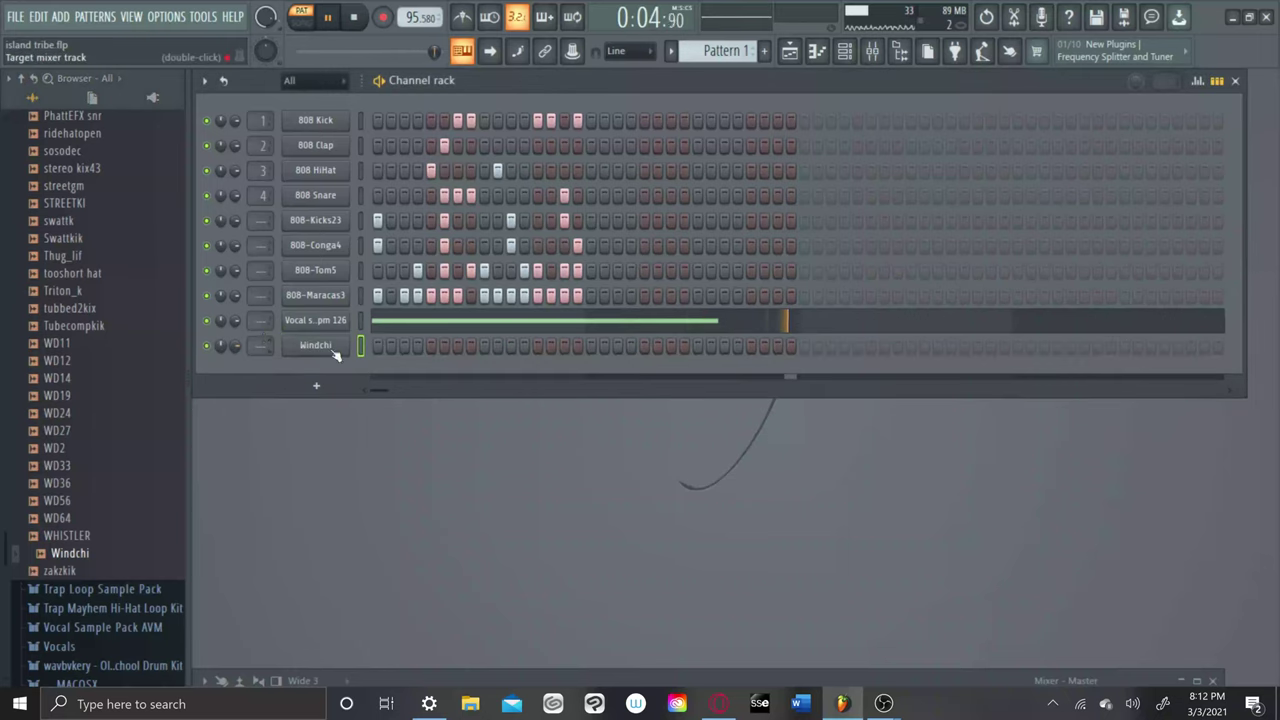
pyautogui.click(380, 350)
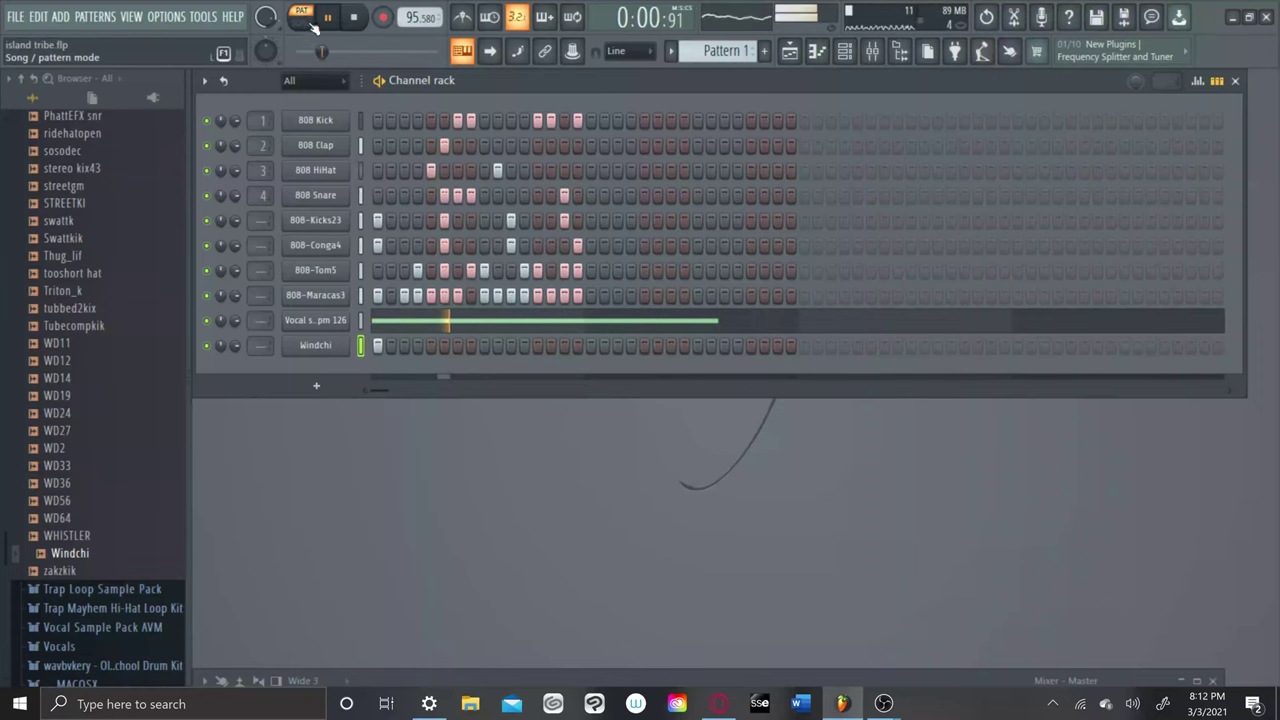
# Switch playback to song mode and split Pattern 1 by channel in the playlist.
pyautogui.click(792, 54)
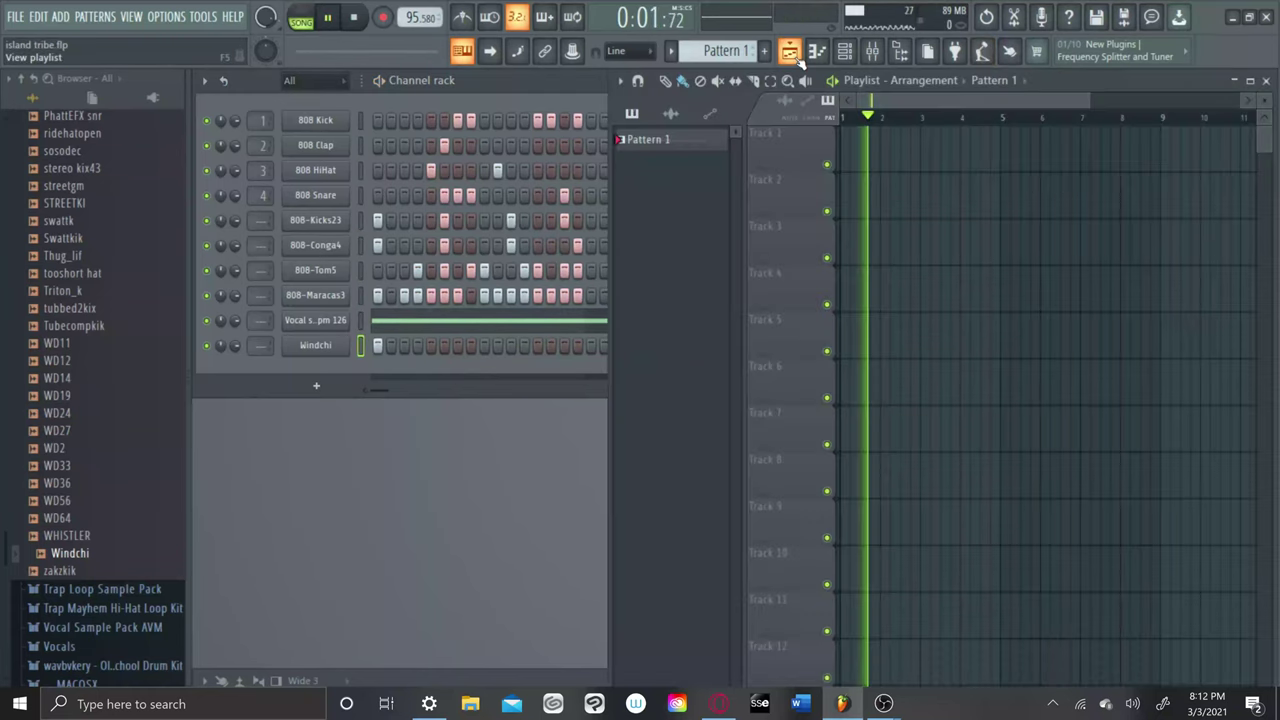
pyautogui.rightClick(705, 140)
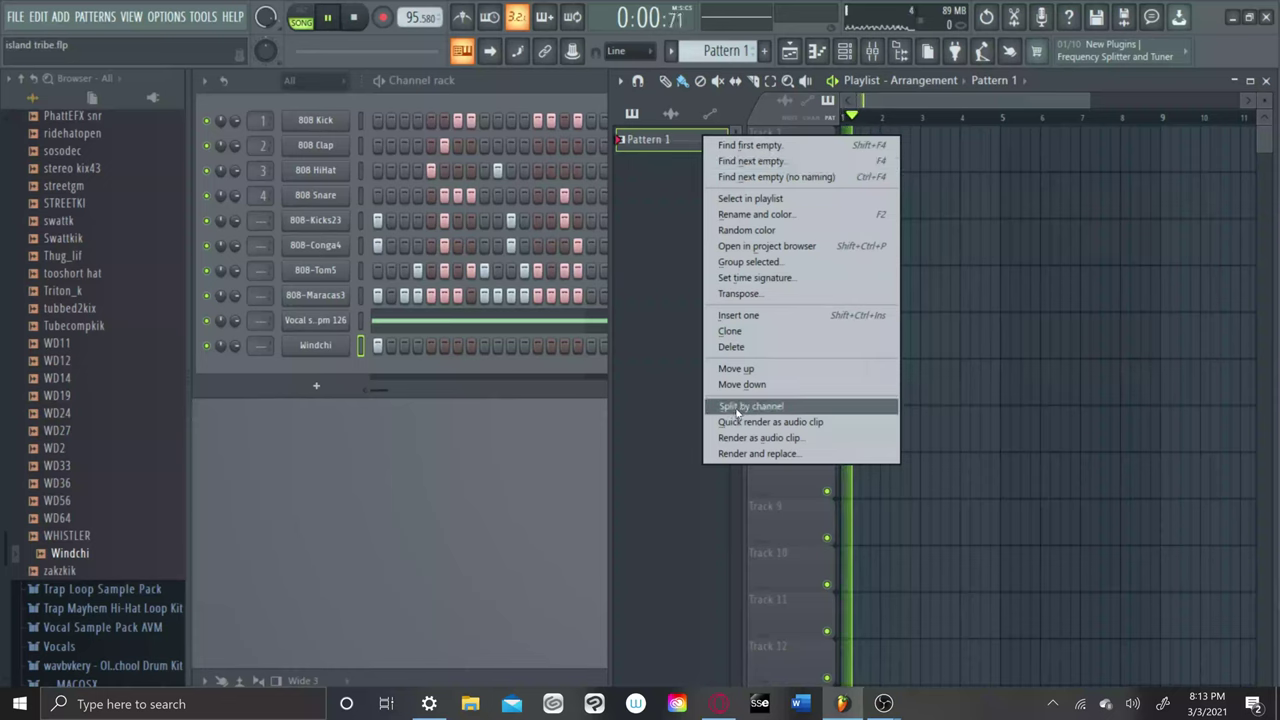
pyautogui.click(737, 408)
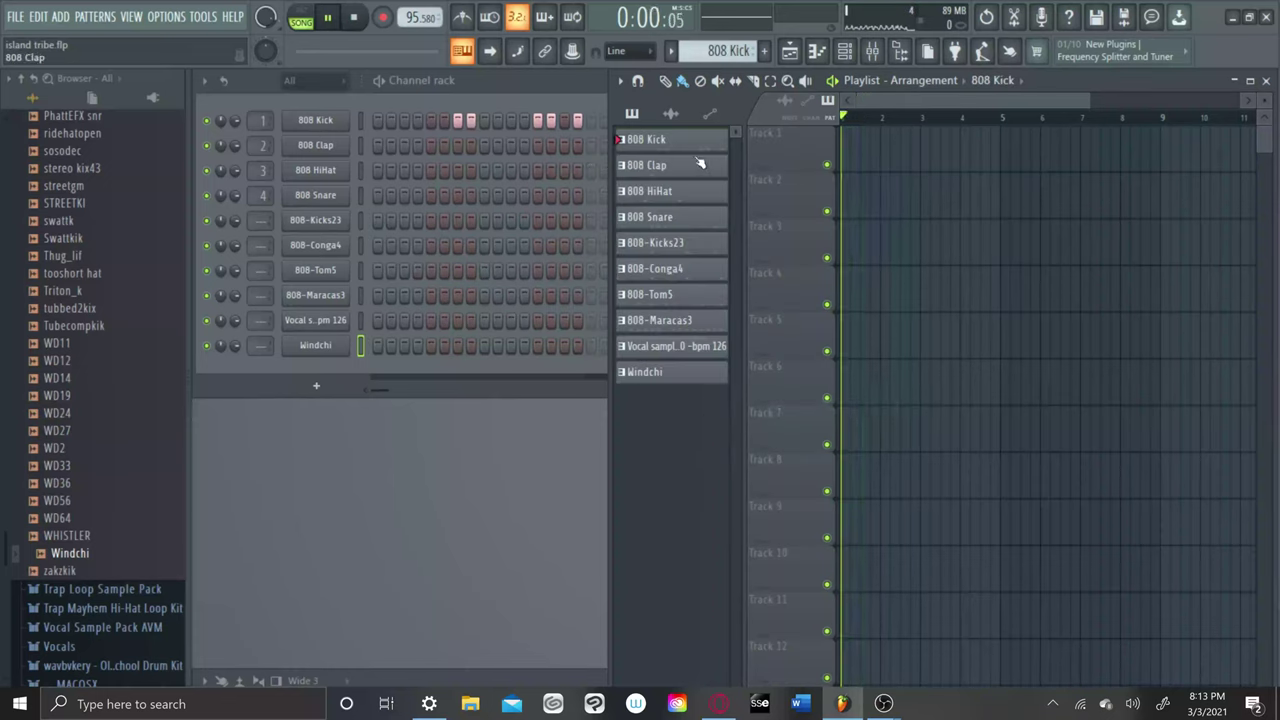
# Fill bars 1 to 6 of Track 1 in the playlist with back-to-back one-bar 808 Kick clips.
pyautogui.moveTo(686, 148); pyautogui.dragTo(843, 151)
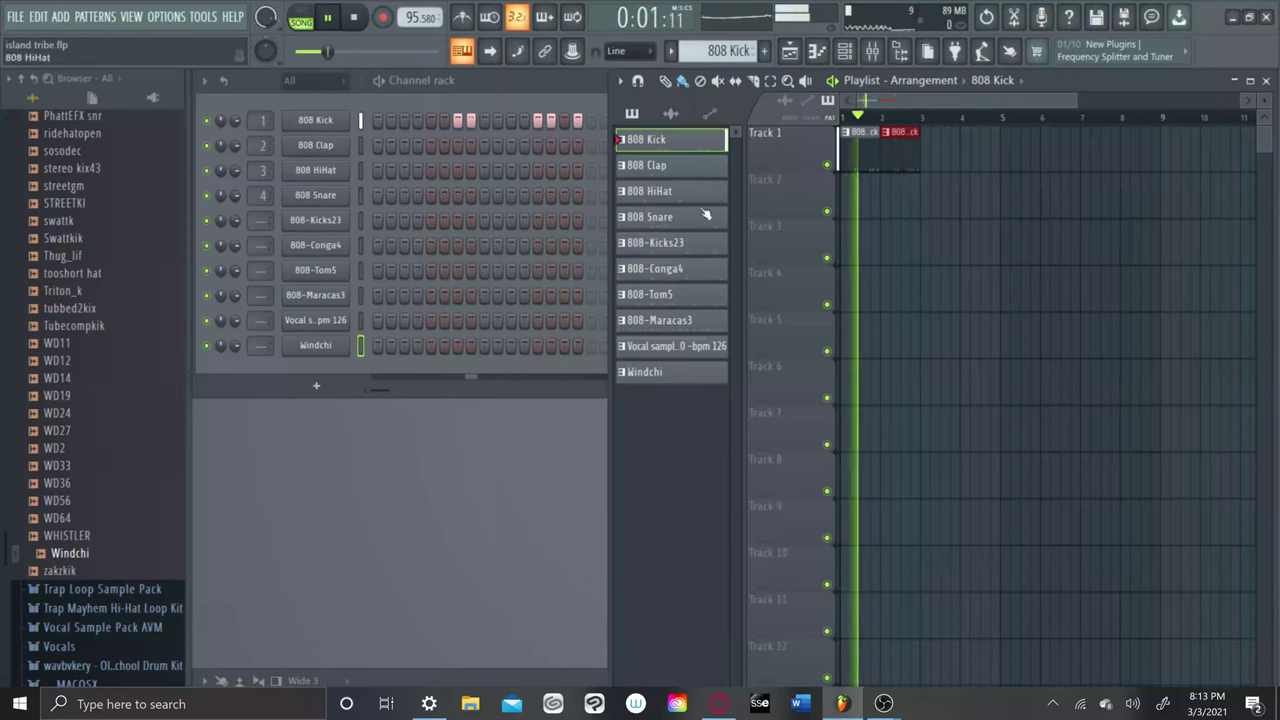
pyautogui.click(929, 166)
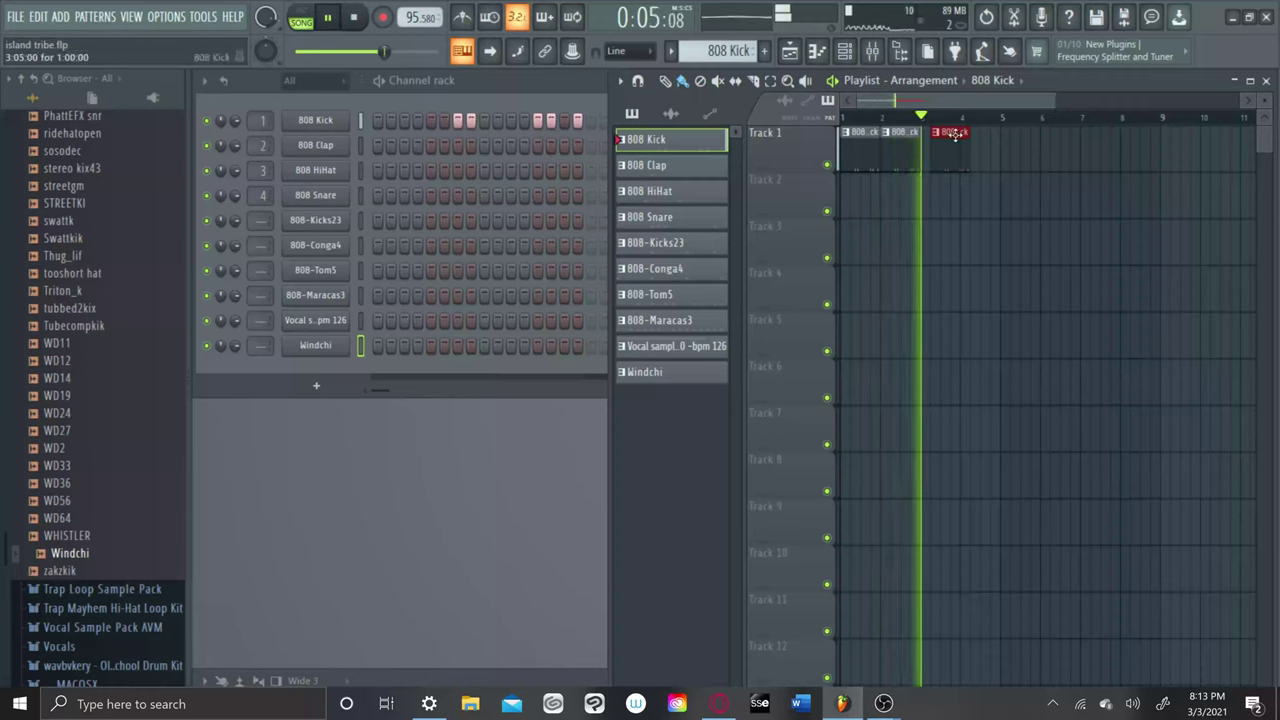
pyautogui.moveTo(950, 135); pyautogui.dragTo(940, 135)
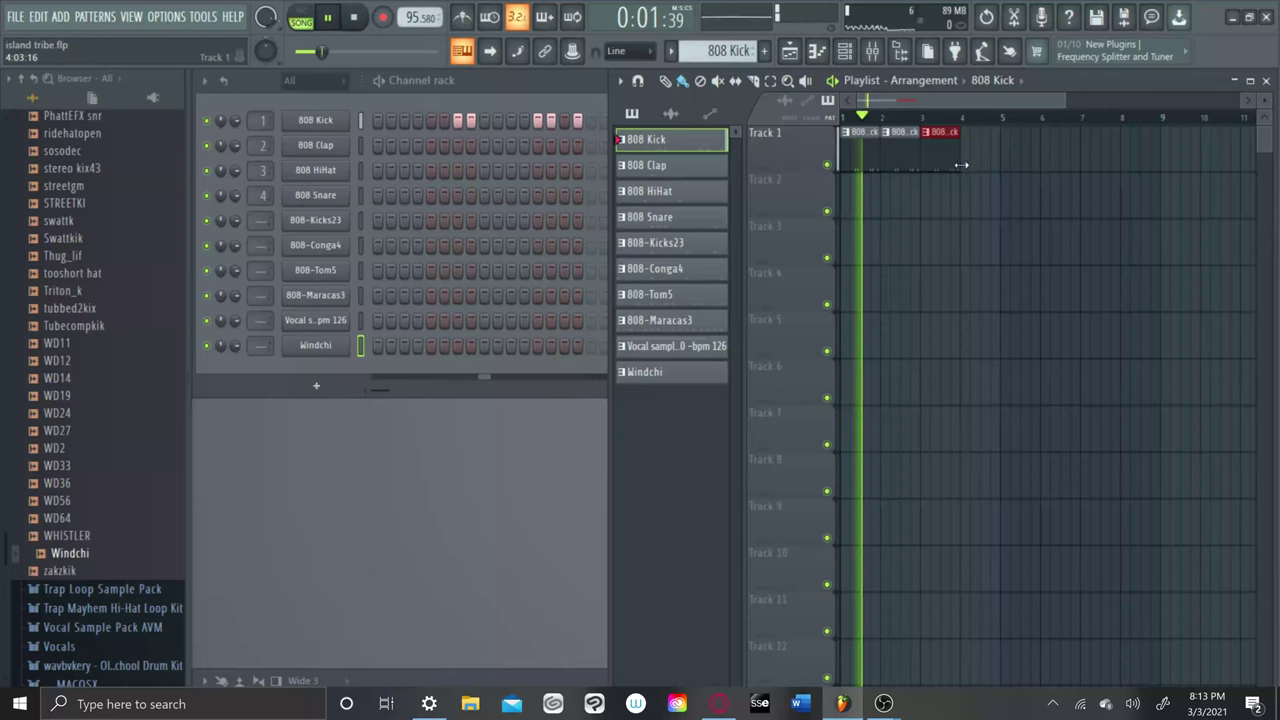
pyautogui.click(970, 168)
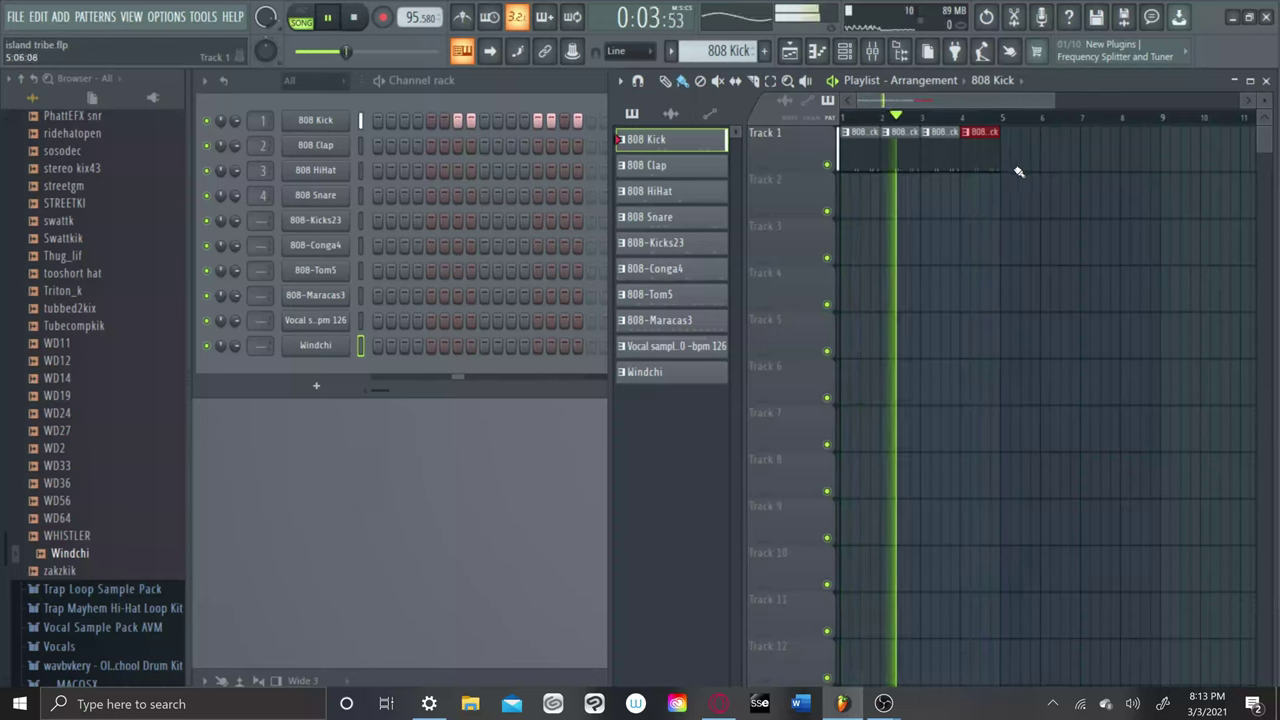
pyautogui.click(1015, 170)
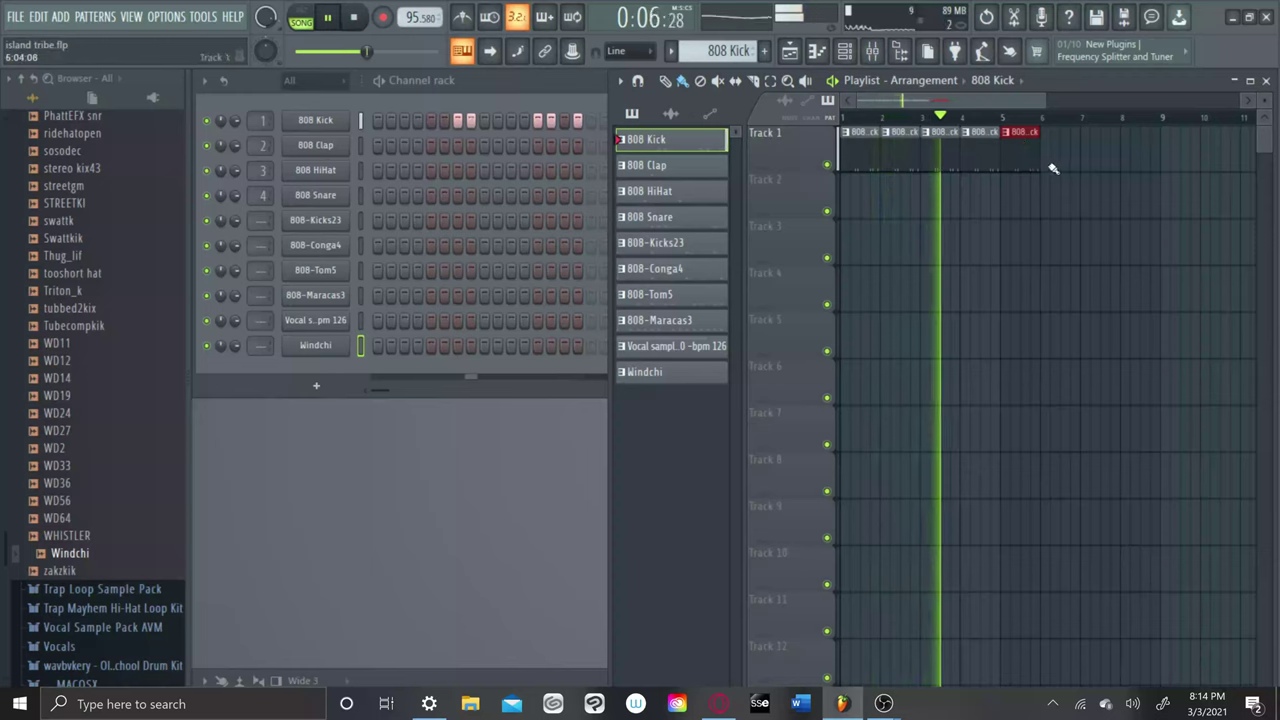
pyautogui.click(1054, 164)
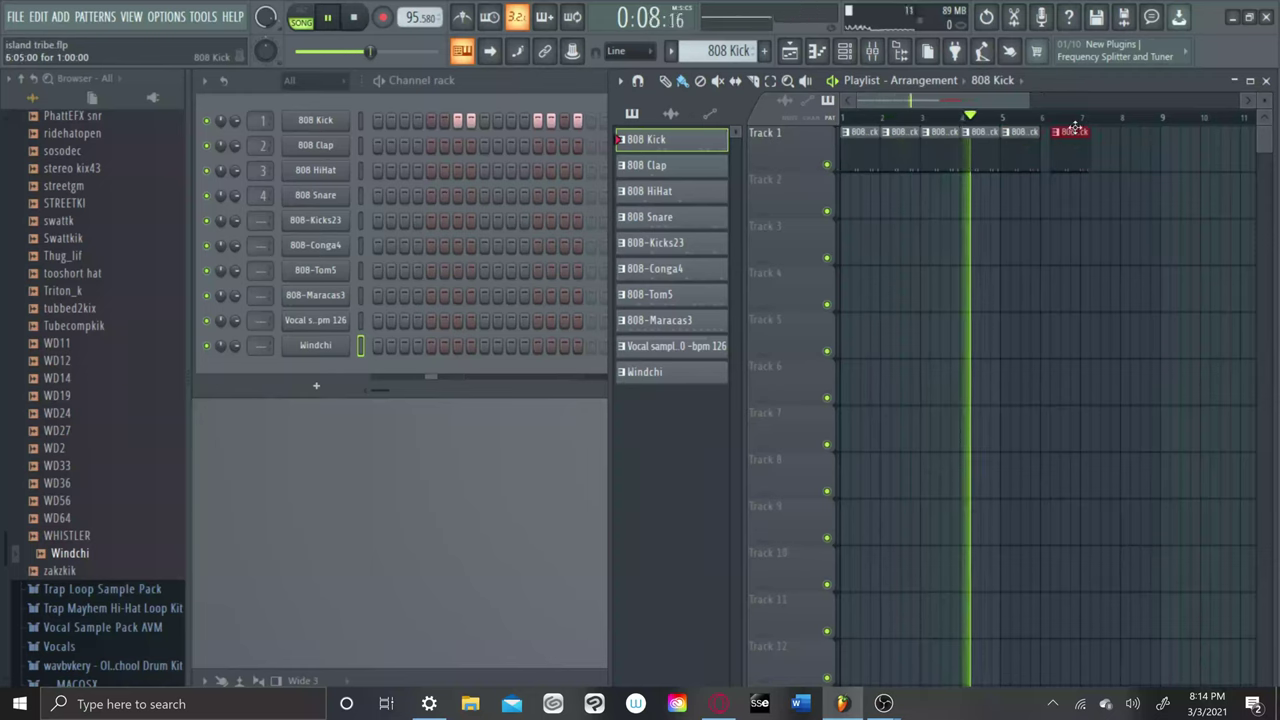
pyautogui.moveTo(1068, 135); pyautogui.dragTo(1025, 136)
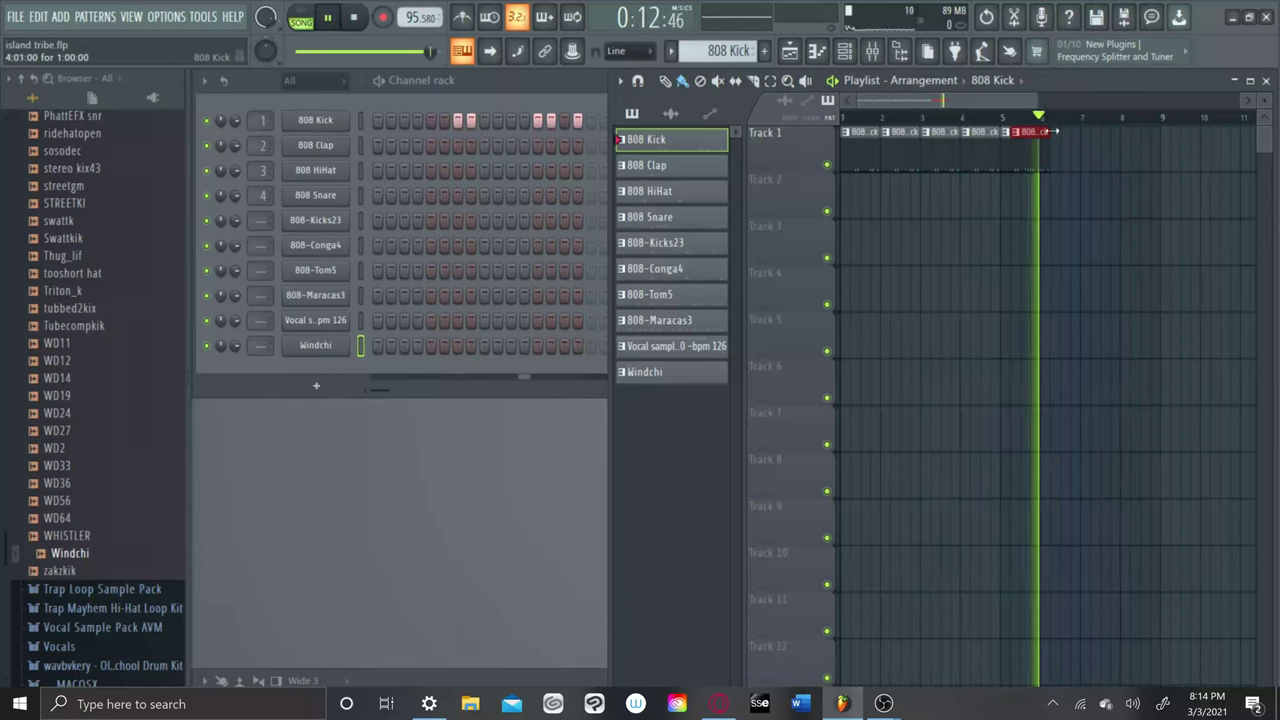
pyautogui.moveTo(1045, 131)
pyautogui.mouseDown()
pyautogui.moveTo(1108, 132)
pyautogui.moveTo(1058, 133)
pyautogui.mouseUp()
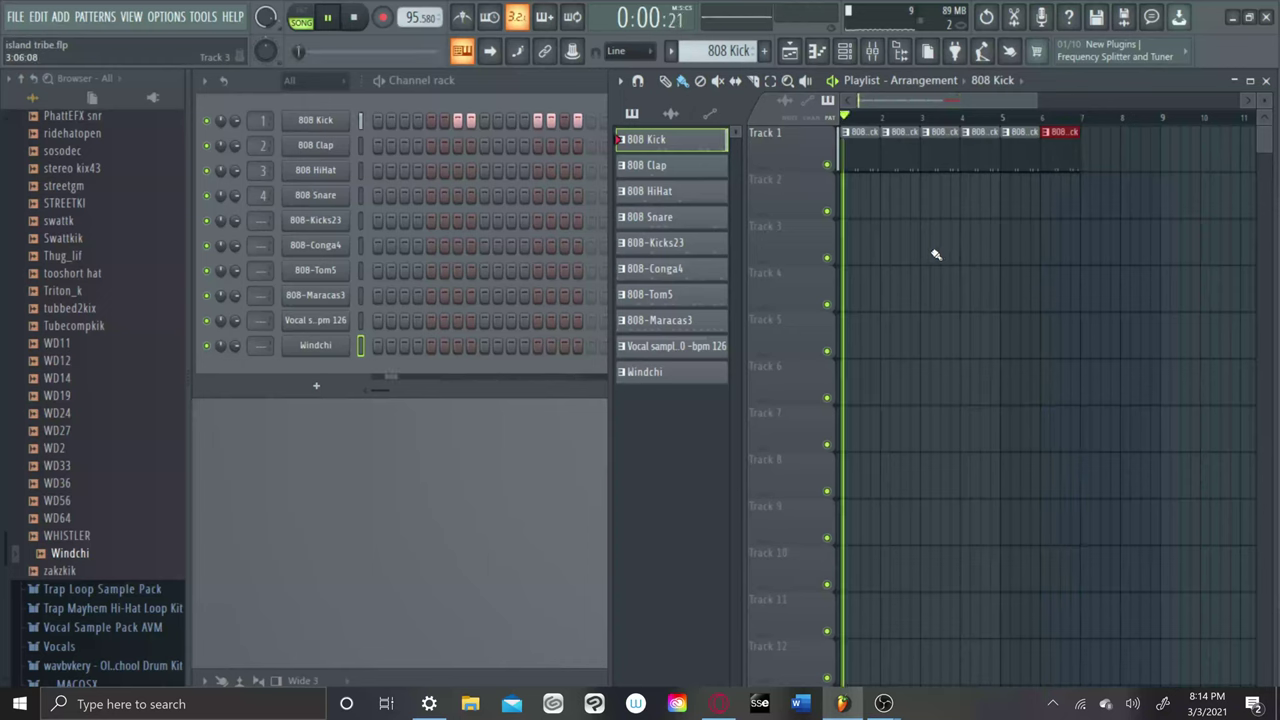
# Fill bars 6 to 12 of Track 2 in the playlist with back-to-back one-bar 808 Clap clips.
pyautogui.click(666, 168)
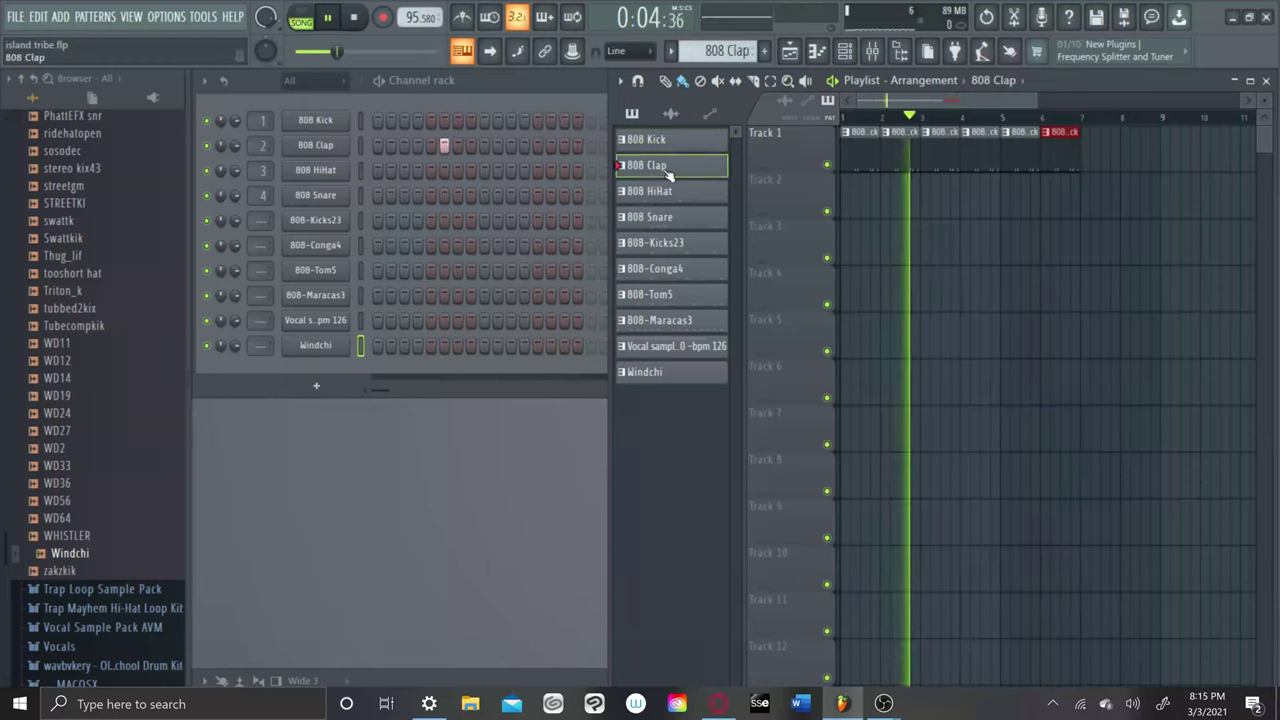
pyautogui.moveTo(668, 170); pyautogui.dragTo(1062, 182)
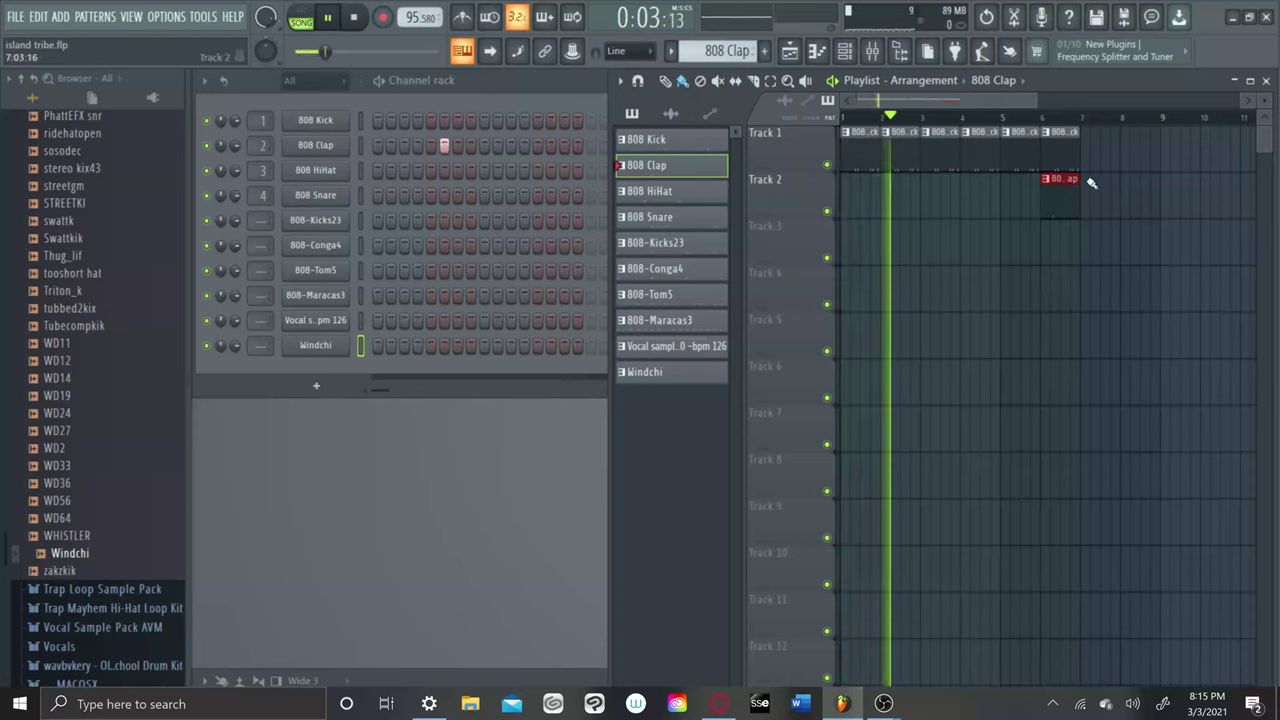
pyautogui.click(1096, 180)
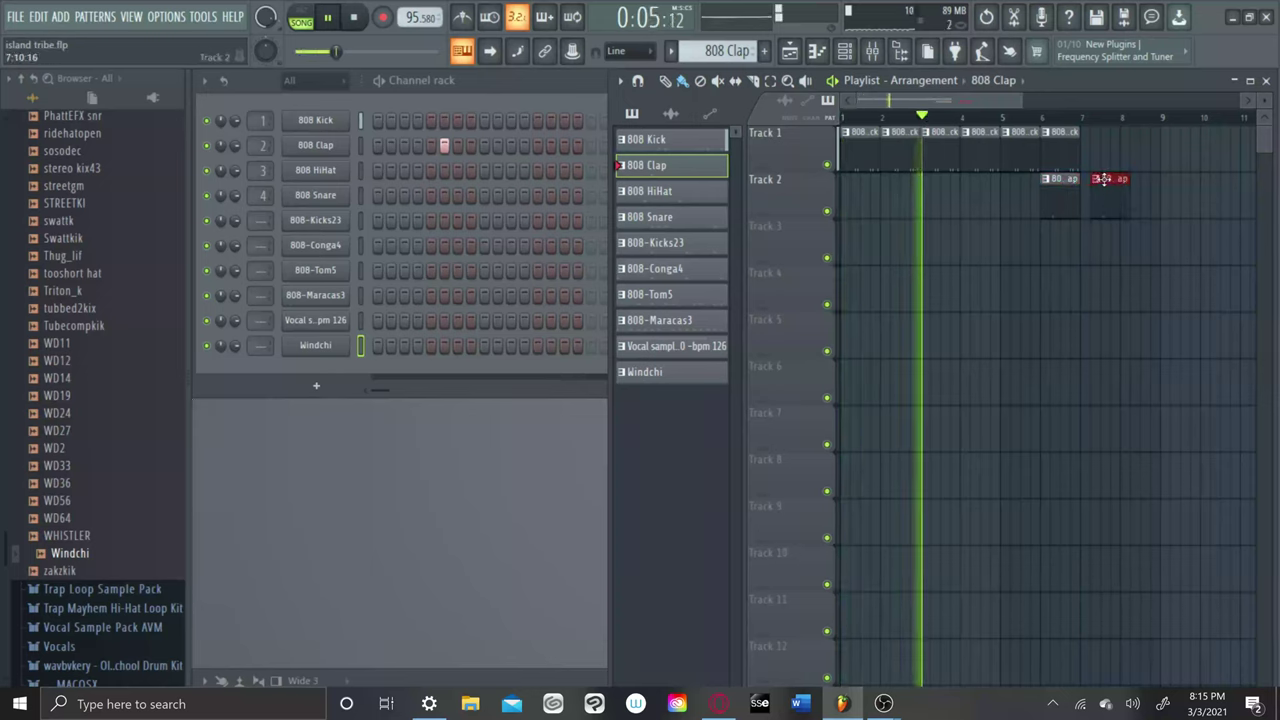
pyautogui.moveTo(1103, 178); pyautogui.dragTo(1093, 178)
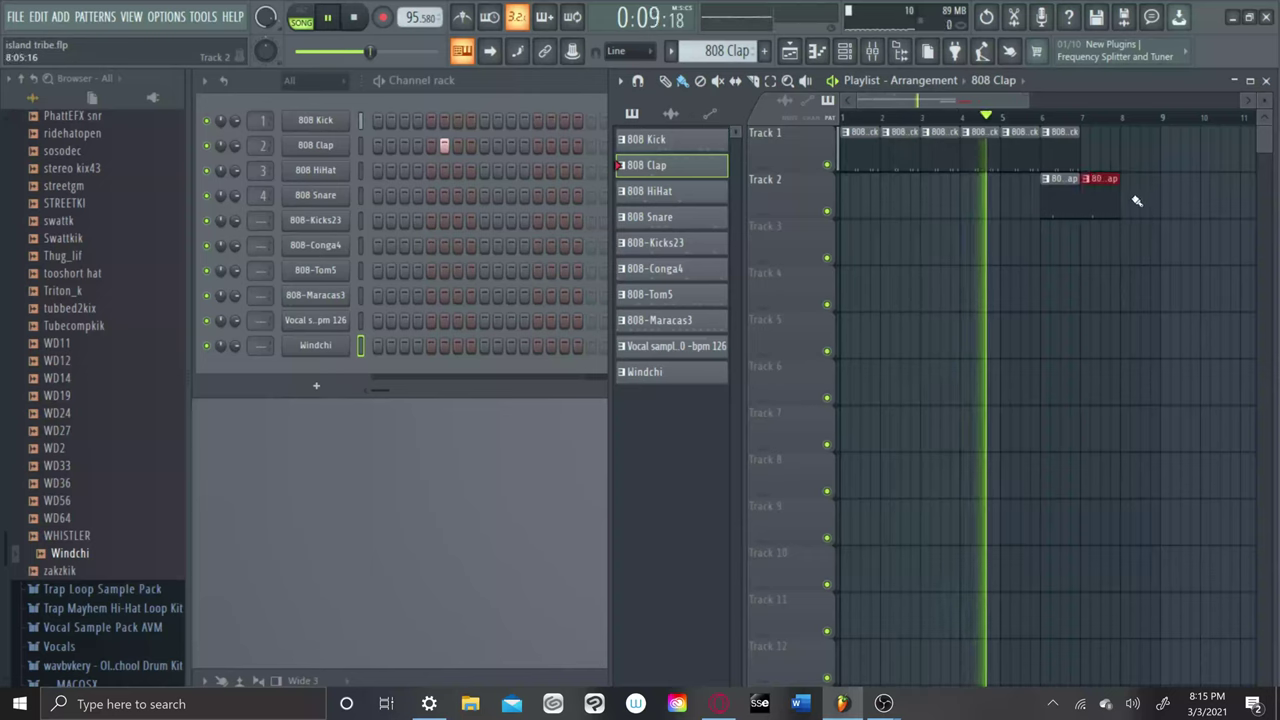
pyautogui.click(1133, 203)
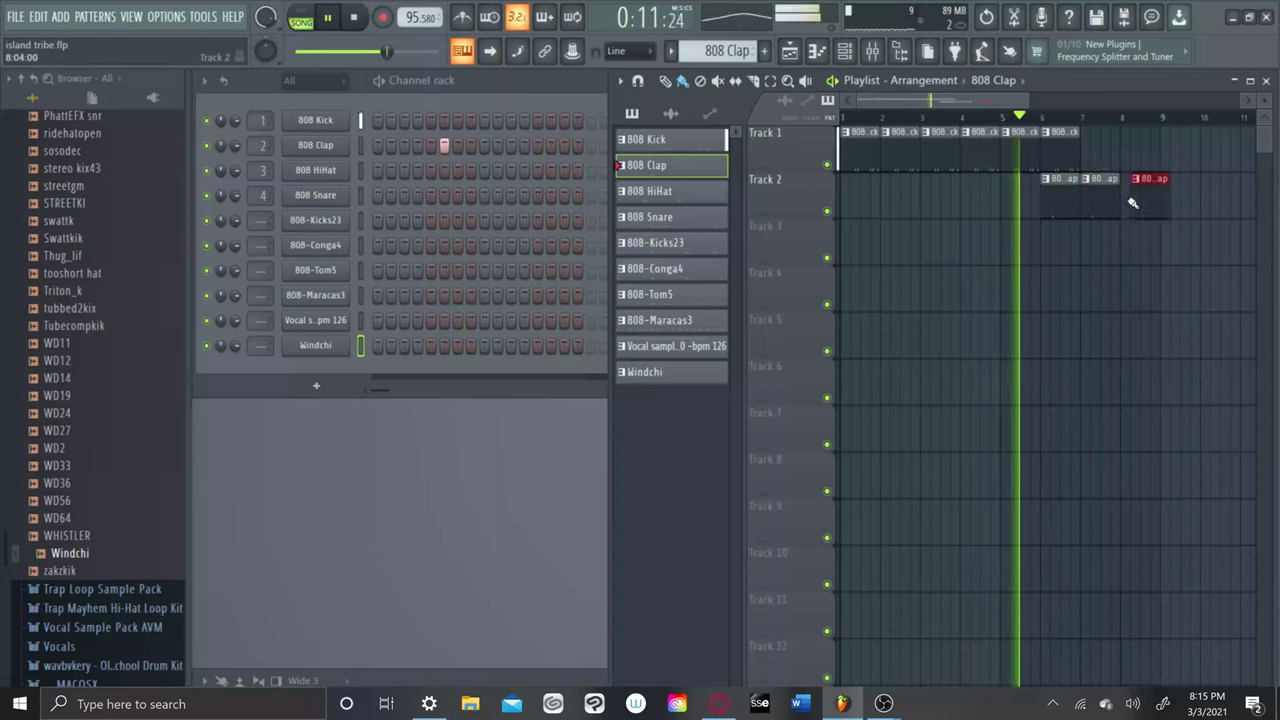
pyautogui.moveTo(1145, 178); pyautogui.dragTo(1136, 180)
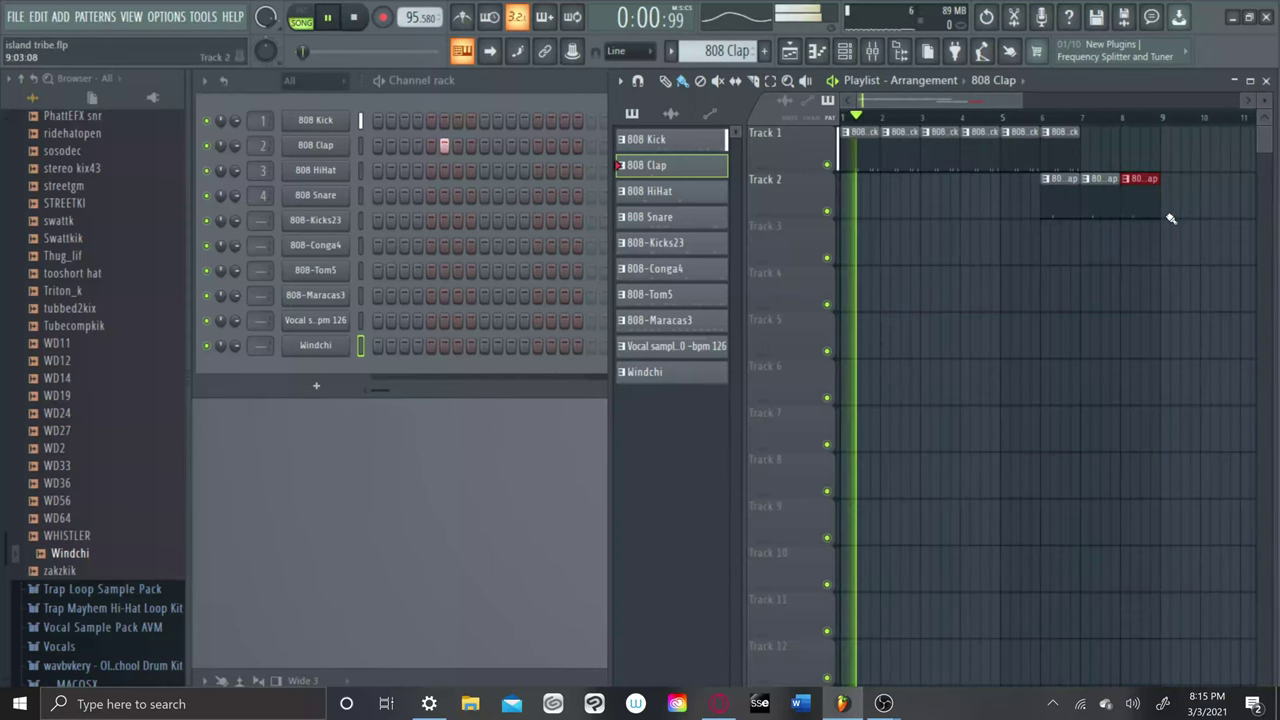
pyautogui.click(1180, 179)
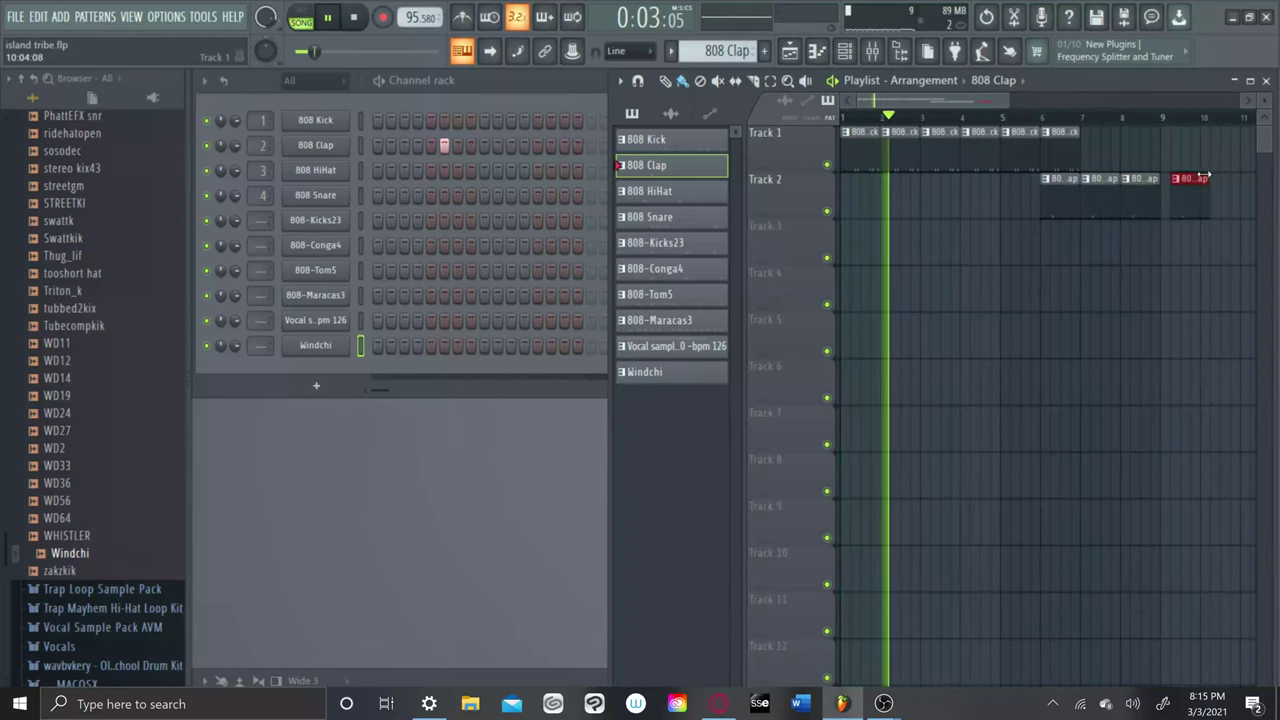
pyautogui.moveTo(1200, 179); pyautogui.dragTo(1190, 179)
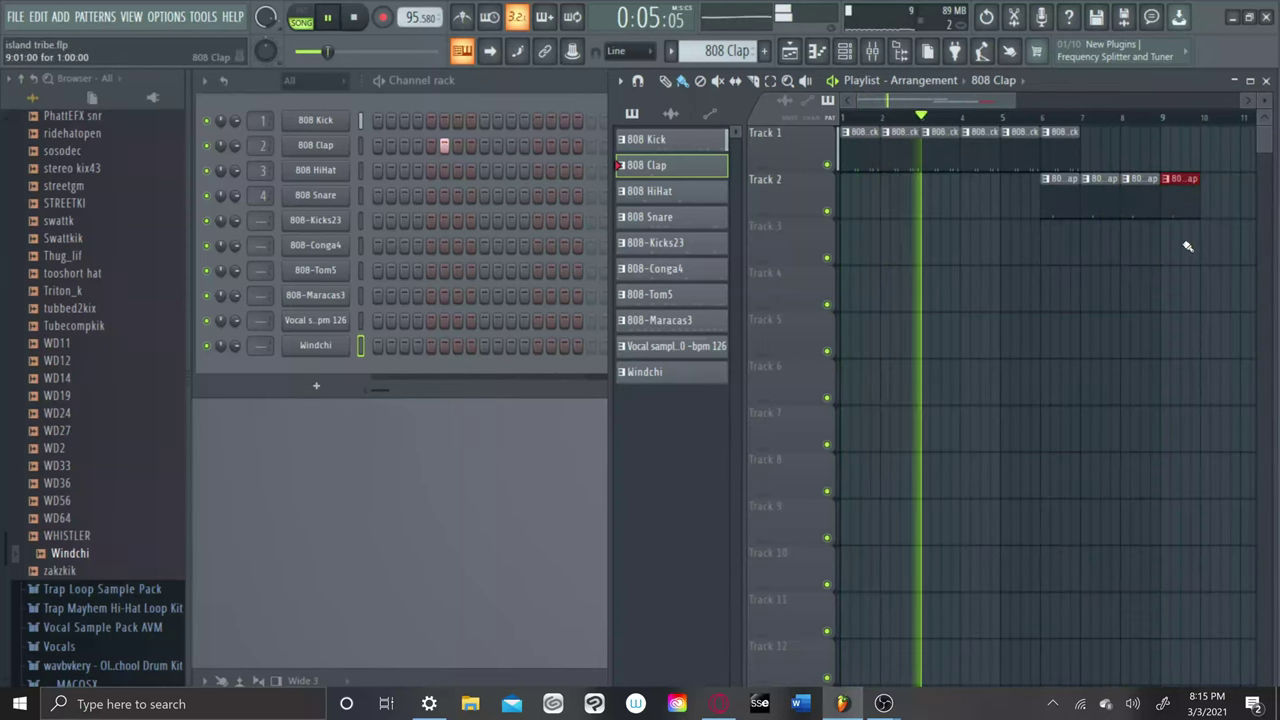
pyautogui.scroll(-2, 1188, 246)
pyautogui.scroll(-3, 1188, 246)
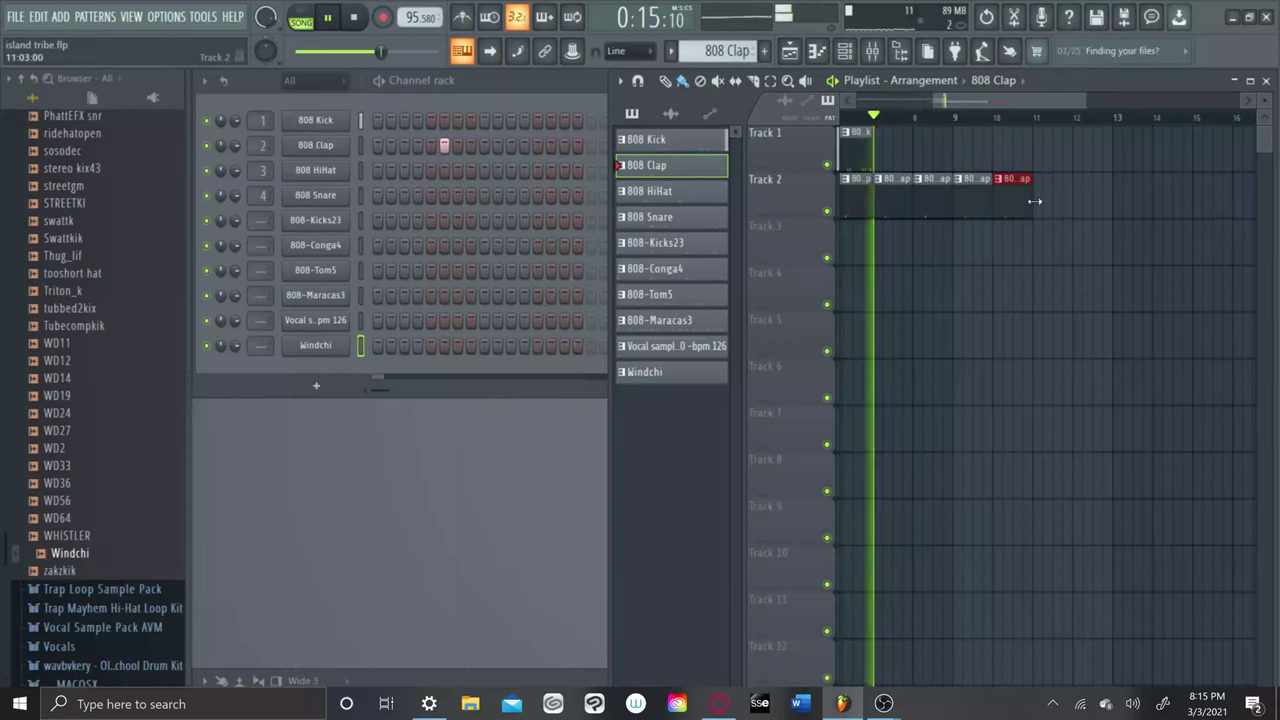
pyautogui.click(1040, 201)
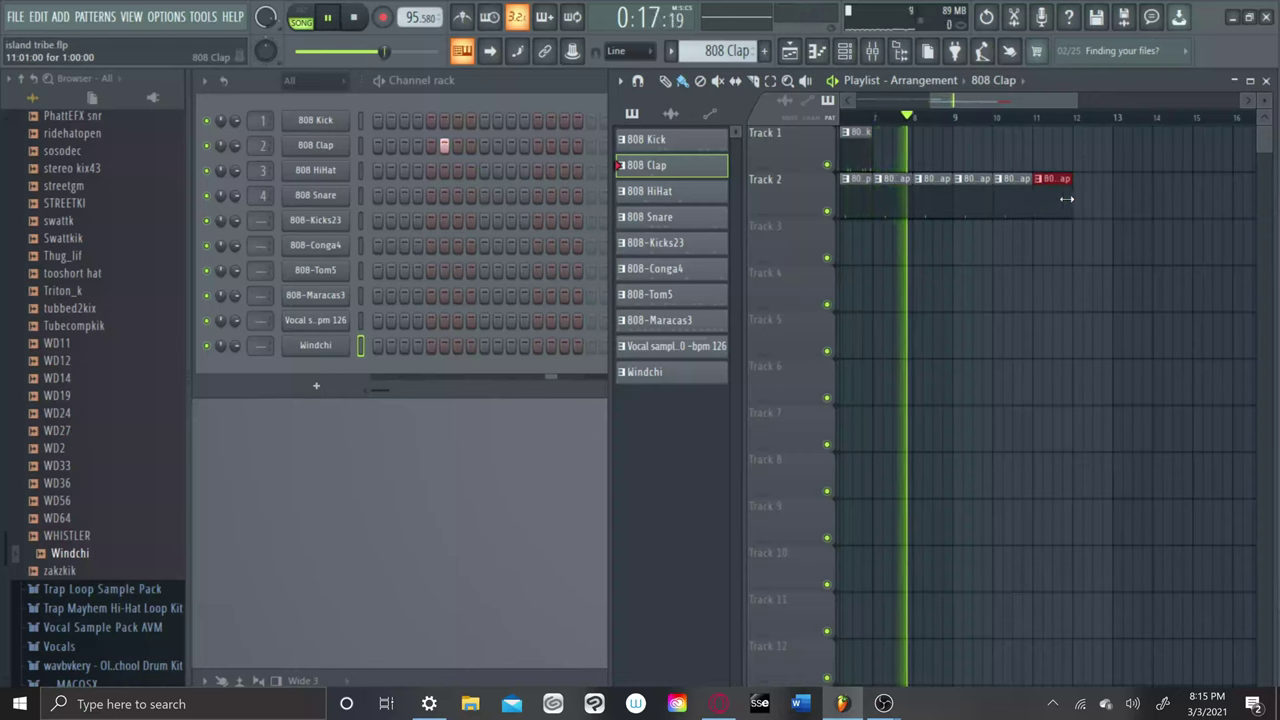
pyautogui.click(1077, 201)
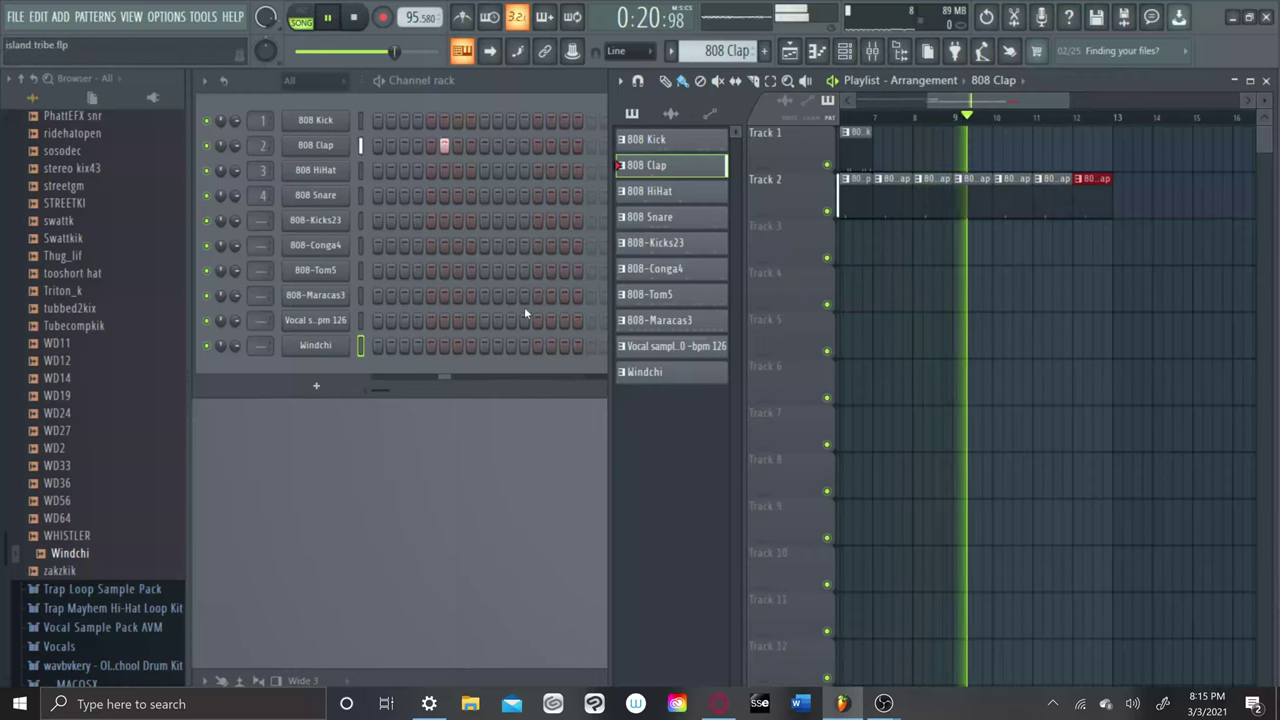
# Place one-bar Windchi clips on Track 3 of the playlist at bars 2, 6 and 9.
pyautogui.moveTo(695, 371); pyautogui.dragTo(1074, 254)
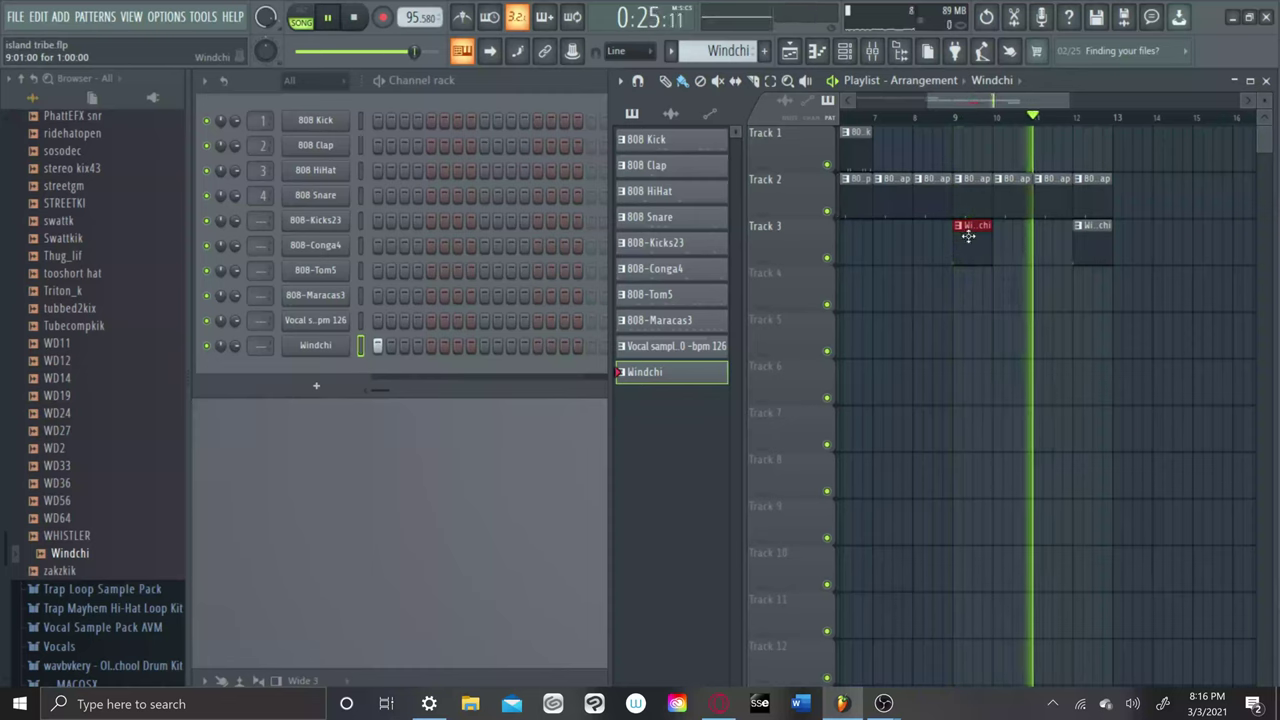
pyautogui.rightClick(968, 235)
pyautogui.hscroll(-3, 836, 257)
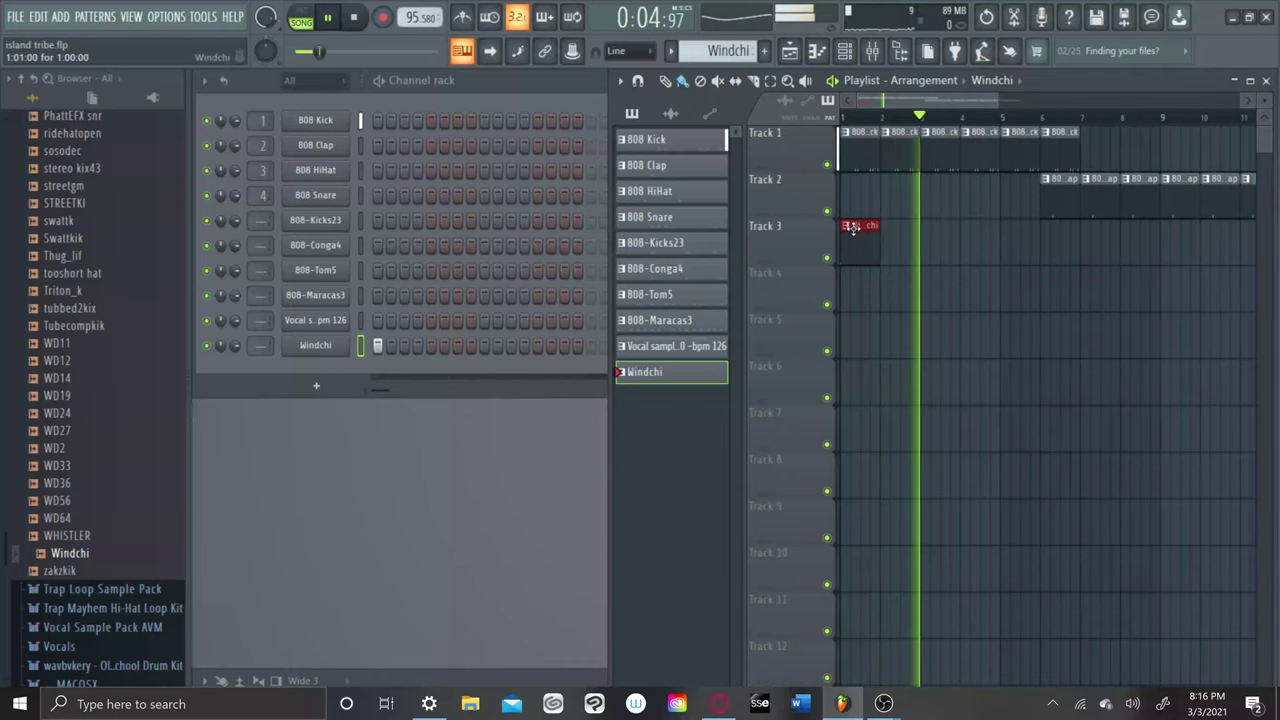
pyautogui.moveTo(853, 227); pyautogui.dragTo(890, 229)
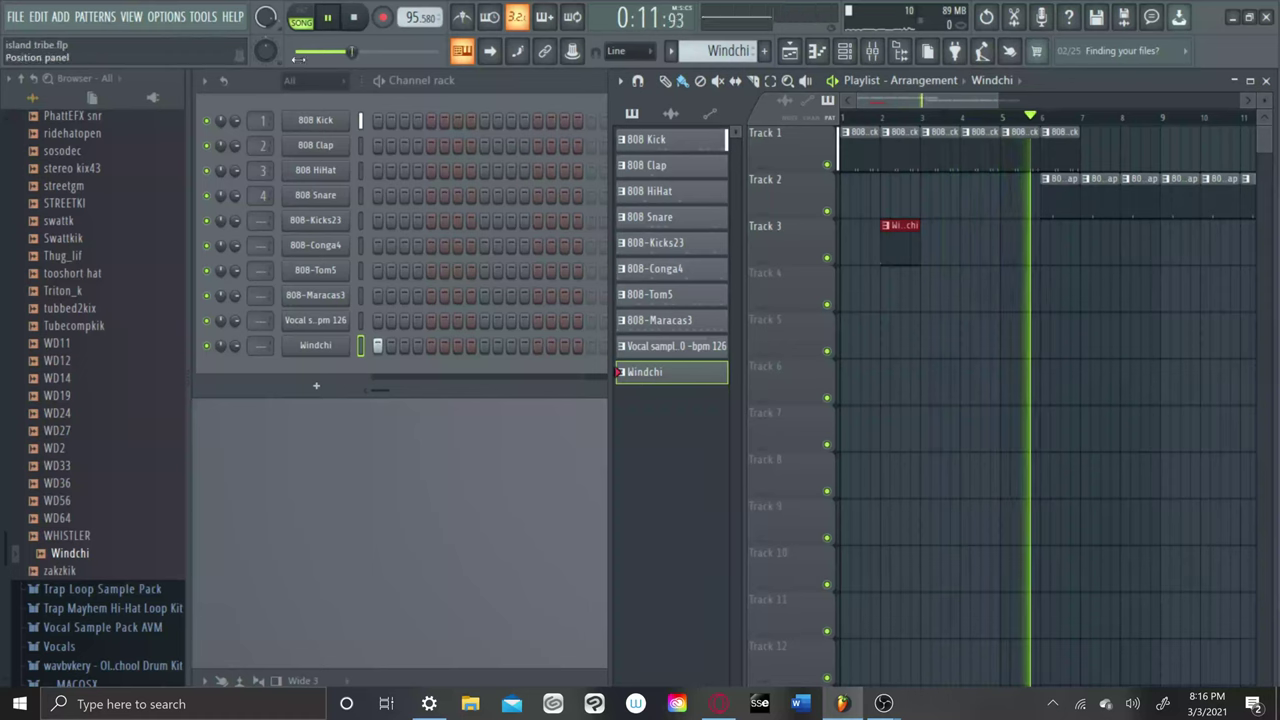
pyautogui.moveTo(349, 51); pyautogui.dragTo(303, 58)
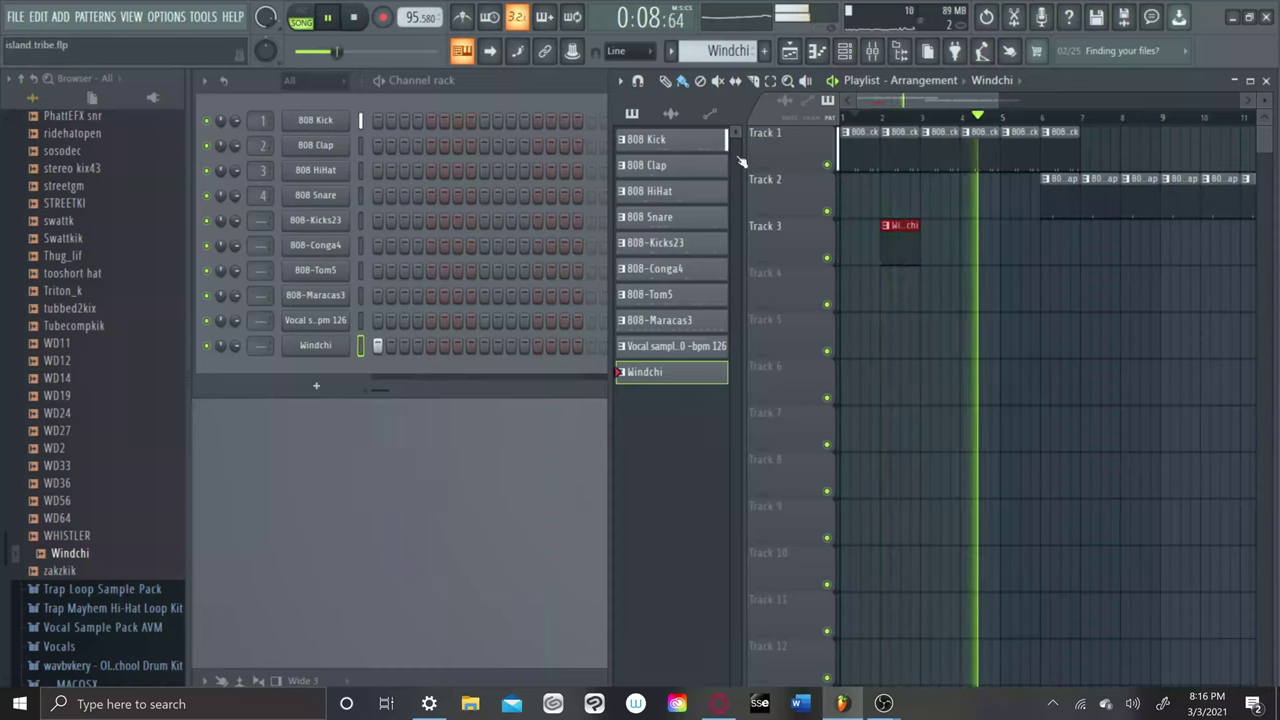
pyautogui.click(1056, 228)
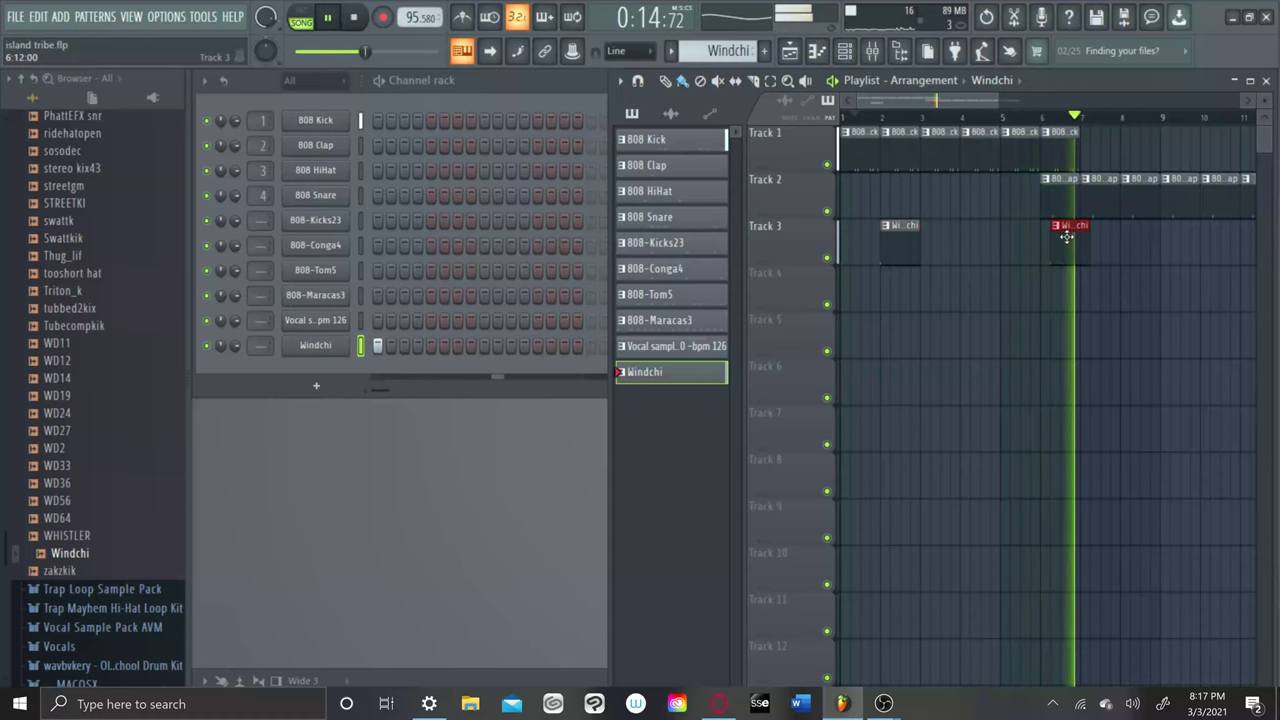
pyautogui.moveTo(1069, 236); pyautogui.dragTo(1065, 237)
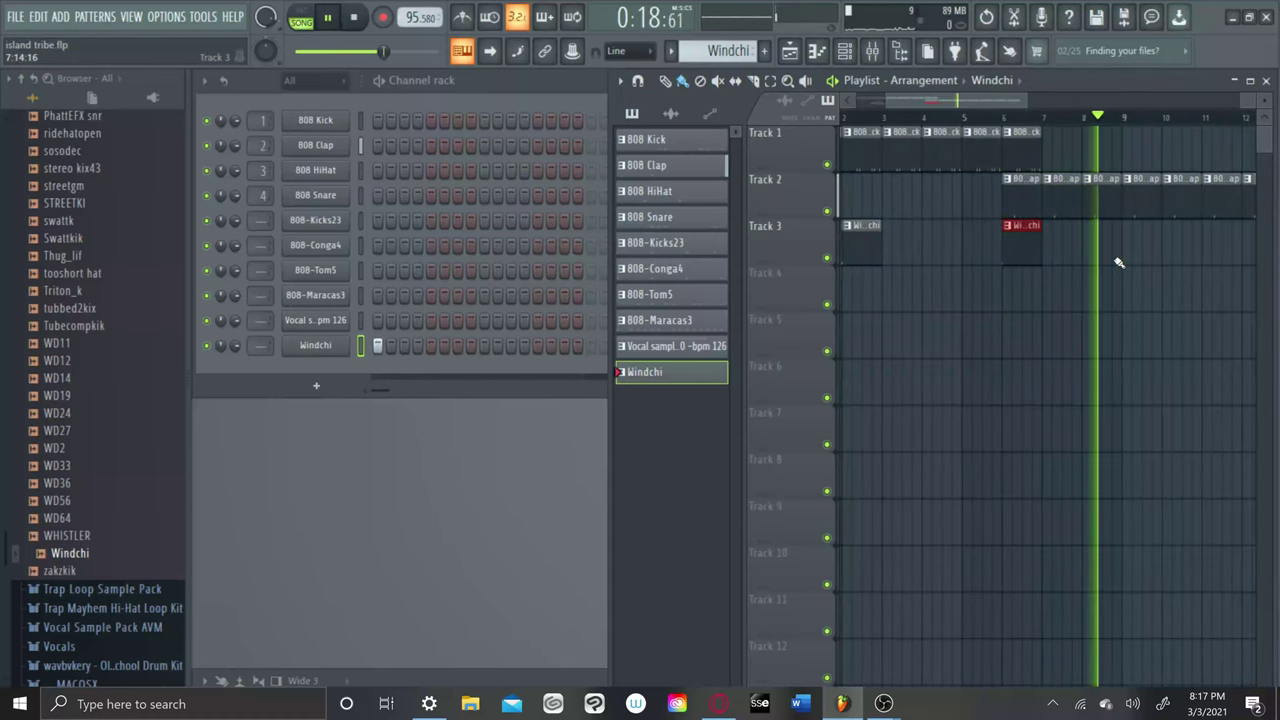
pyautogui.click(1077, 250)
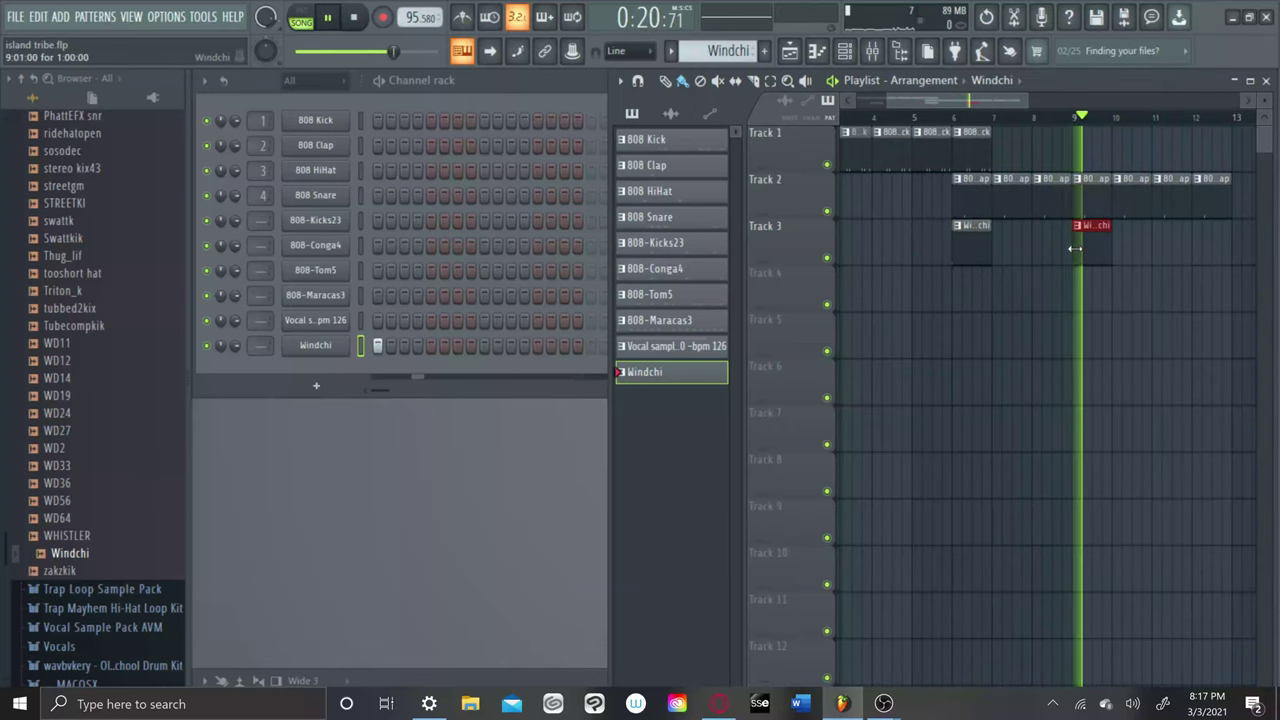
# Select the six 808 Kick clips on Track 1 and copy them.
pyautogui.hscroll(-2, 1090, 249)
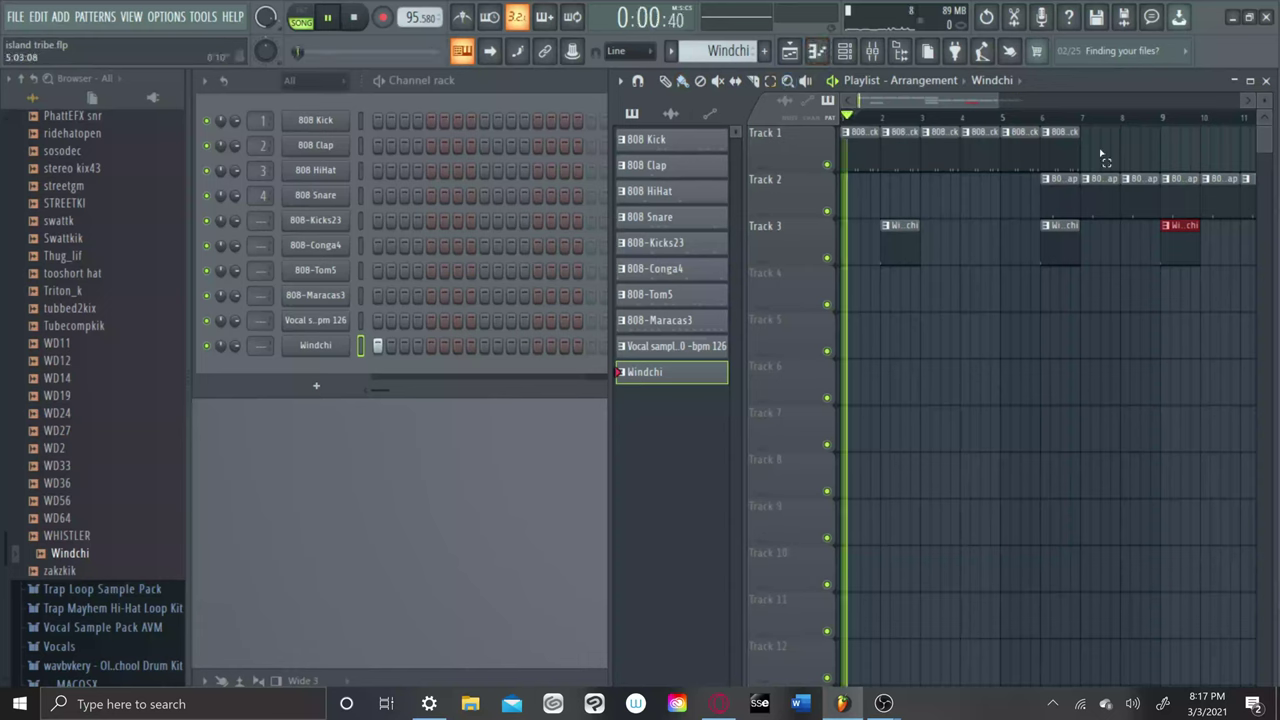
pyautogui.moveTo(1090, 165); pyautogui.dragTo(820, 111)
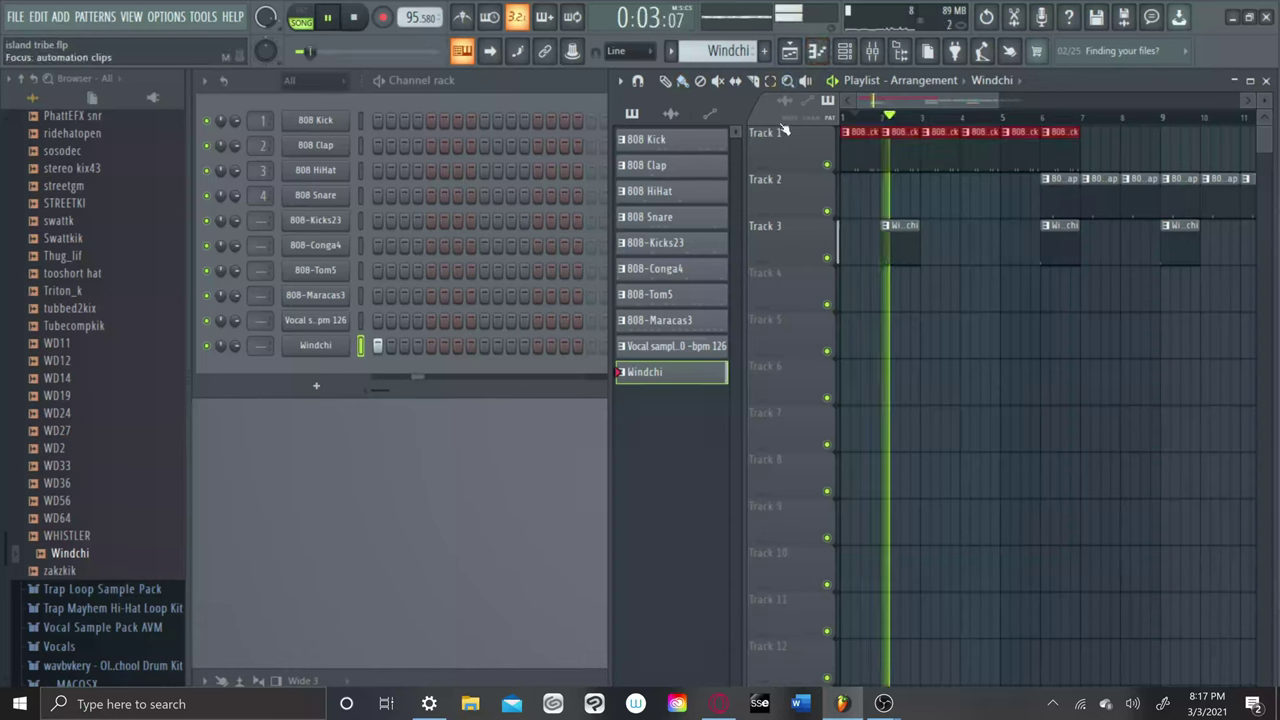
pyautogui.click(619, 84)
pyautogui.moveTo(667, 127)
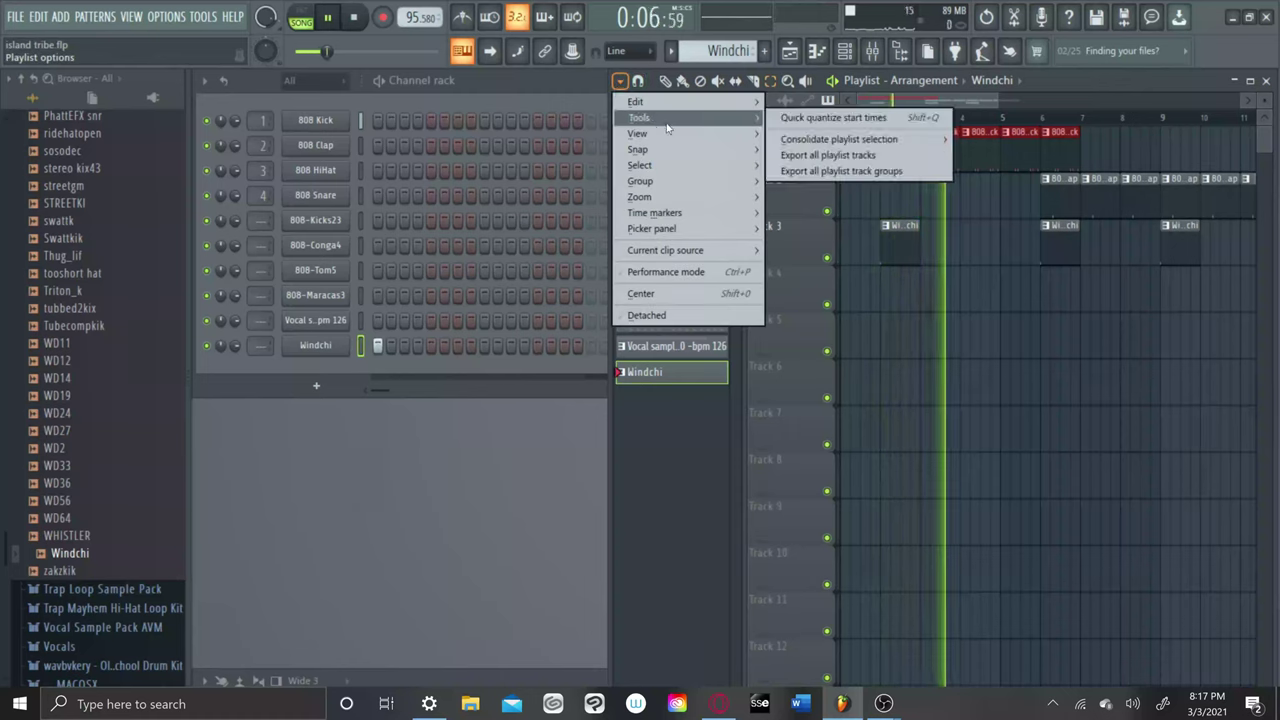
pyautogui.moveTo(671, 153)
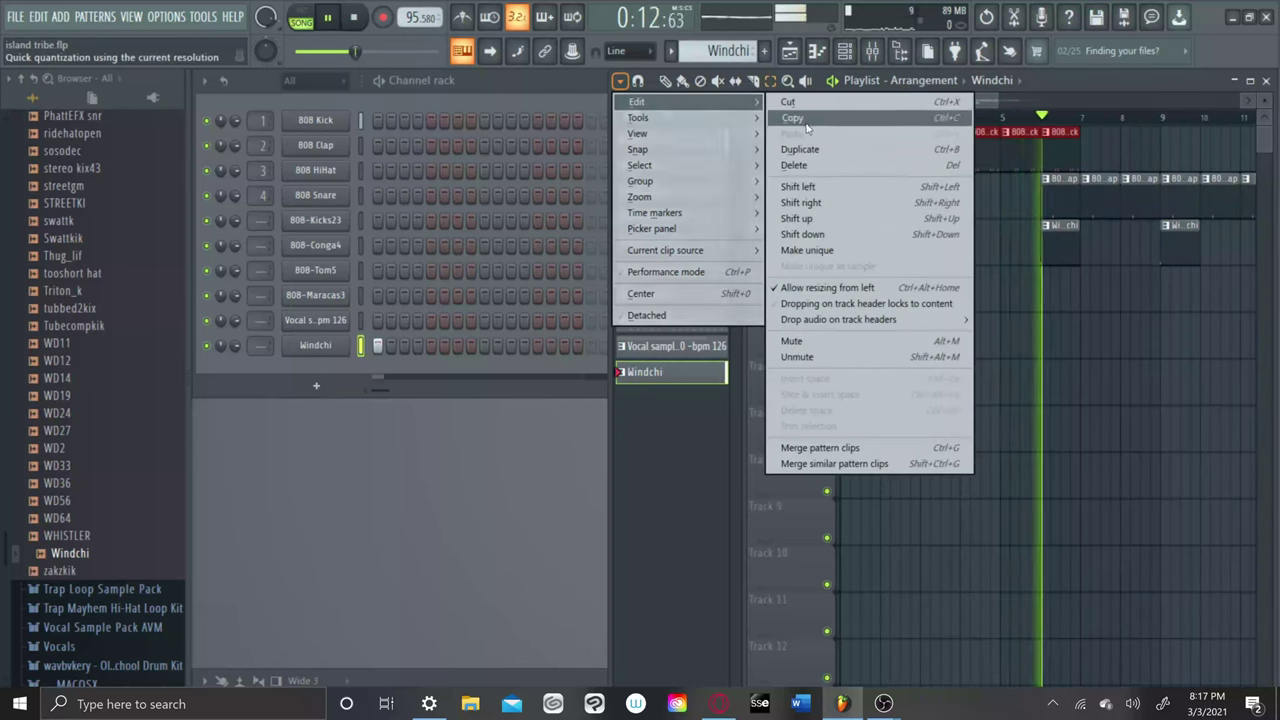
pyautogui.click(806, 123)
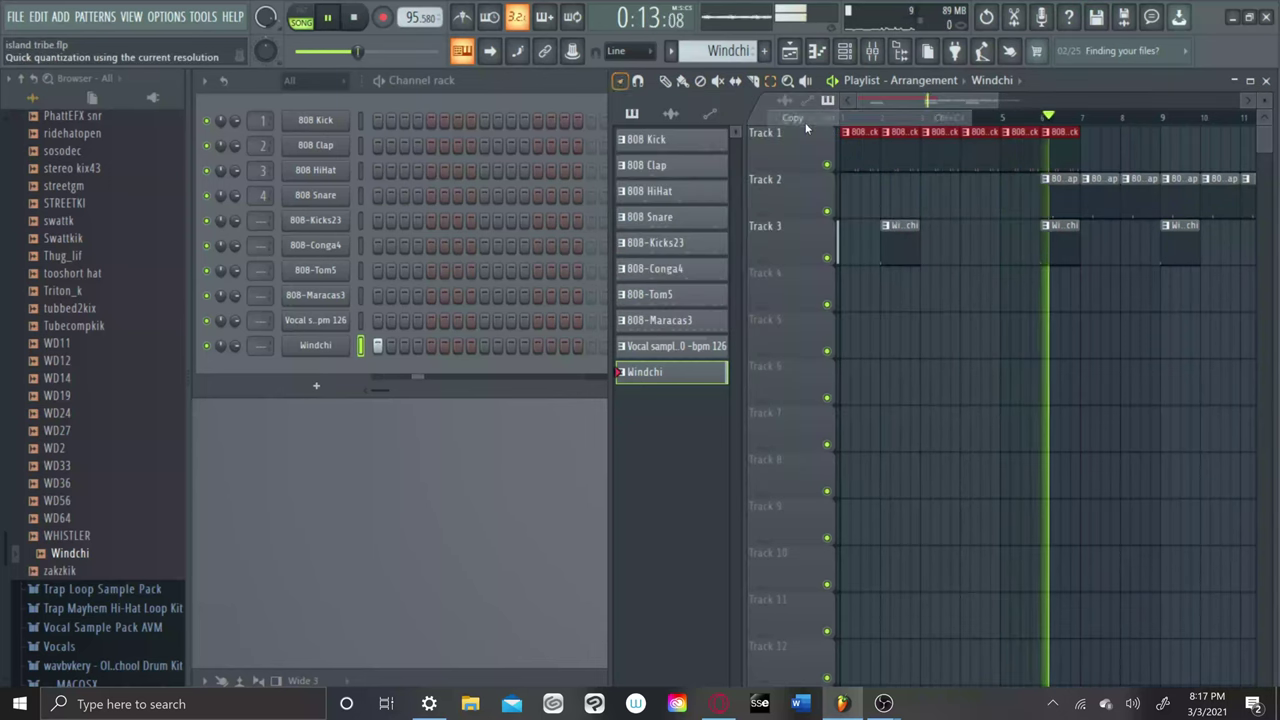
# Paste the copied 808 Kick clips on Track 1 and move the copies behind the originals, starting just after the beginning of bar 7.
pyautogui.click(620, 81)
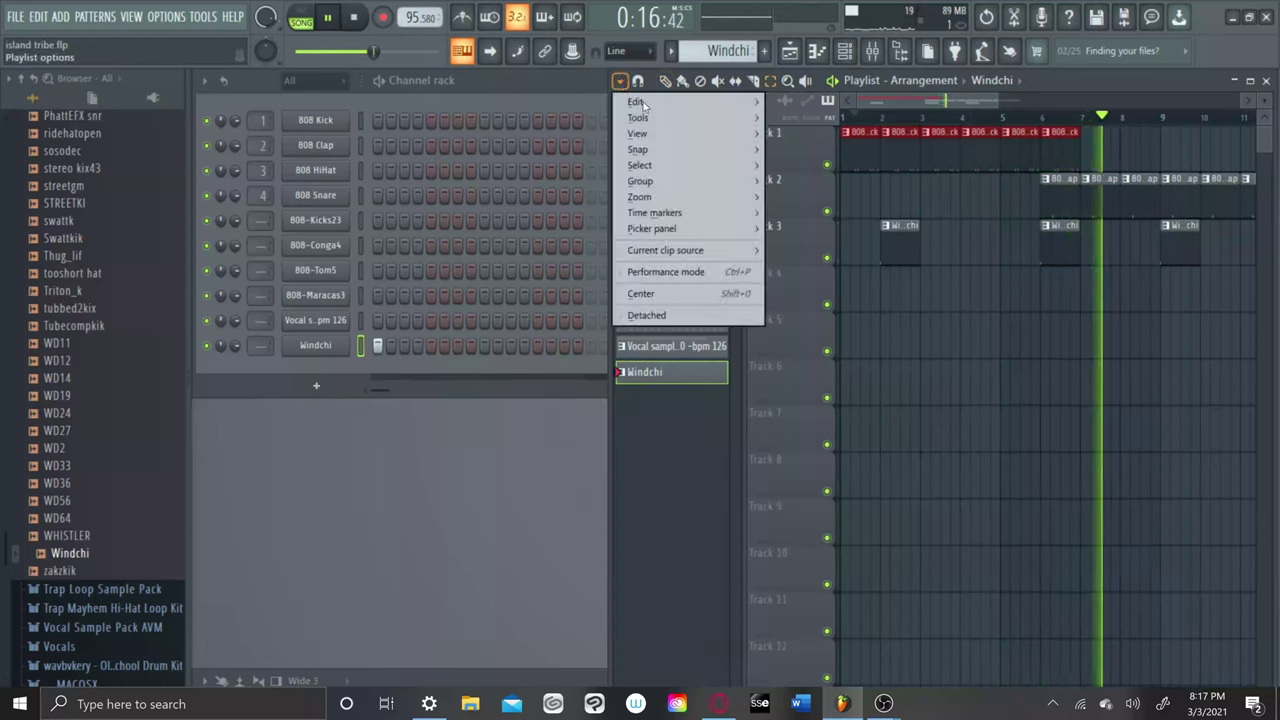
pyautogui.moveTo(640, 102)
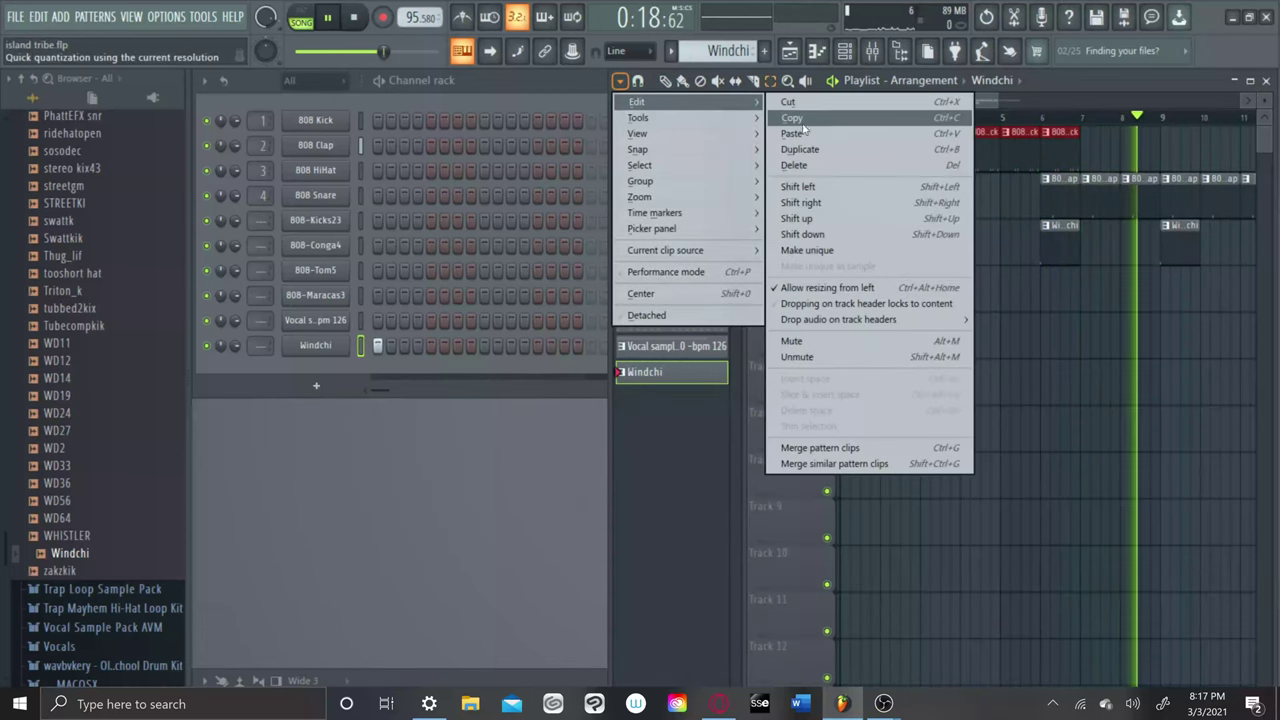
pyautogui.click(886, 134)
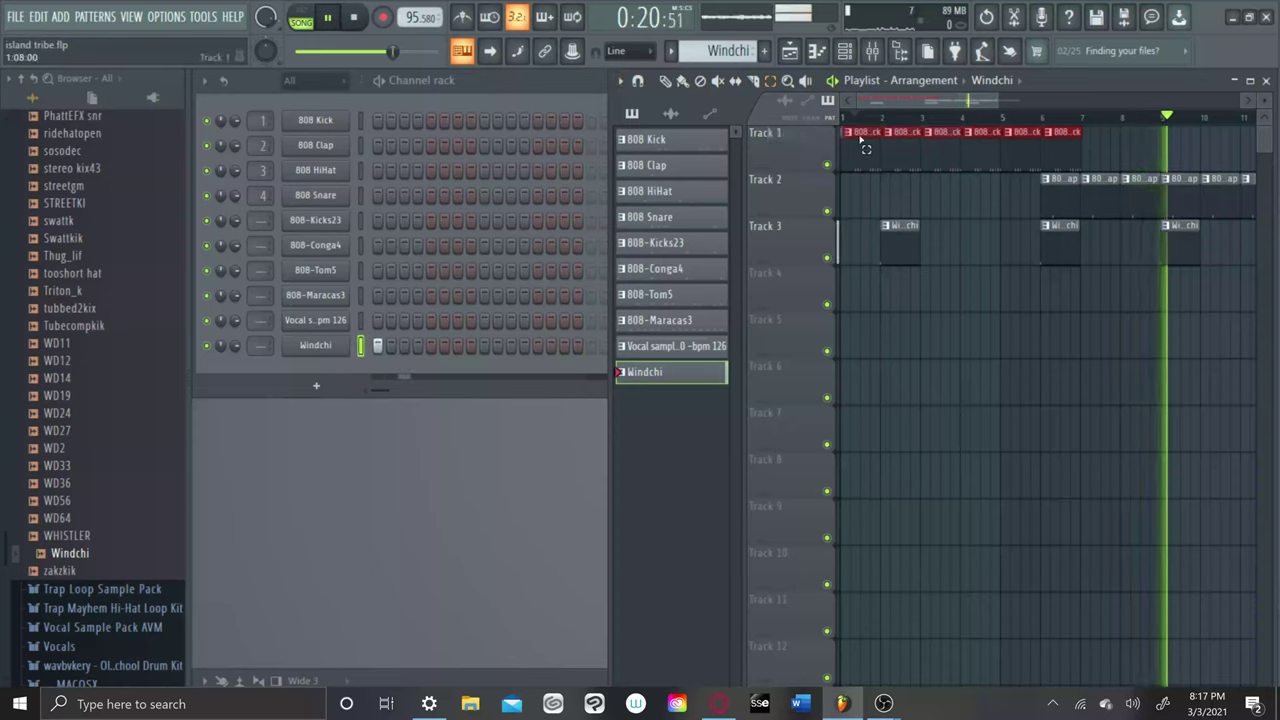
pyautogui.click(852, 140)
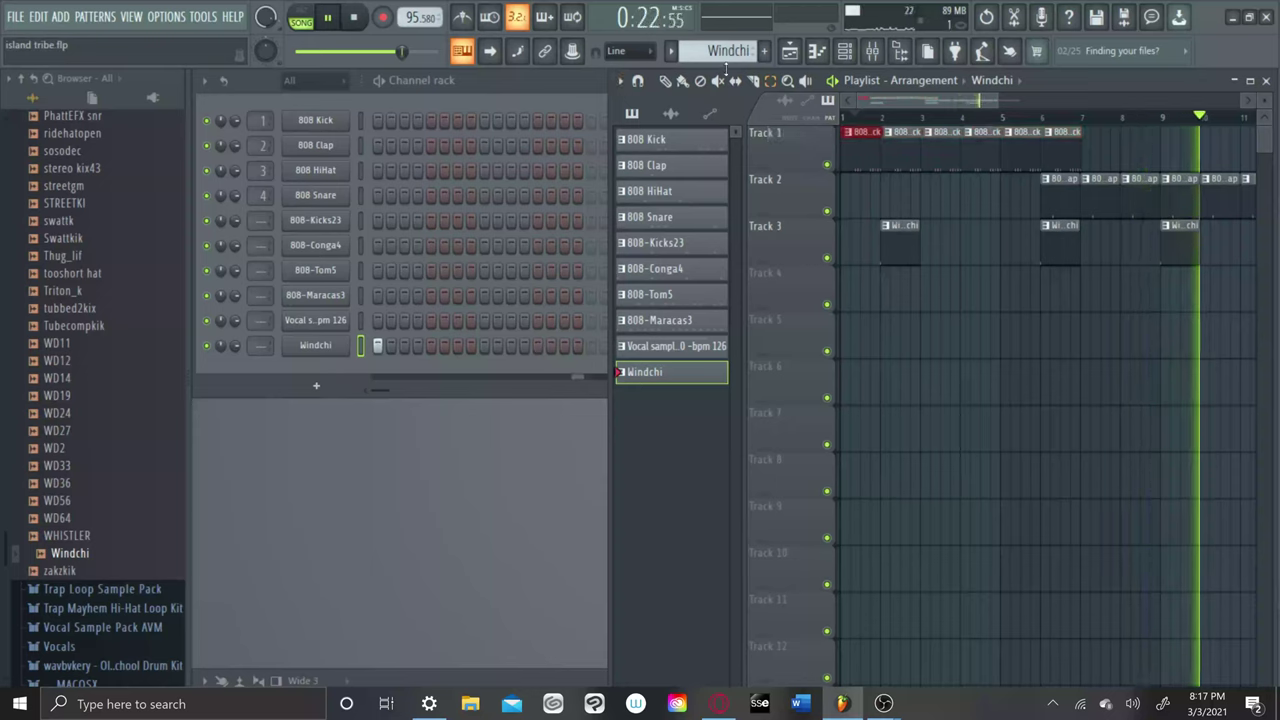
pyautogui.click(10, 17)
pyautogui.click(40, 18)
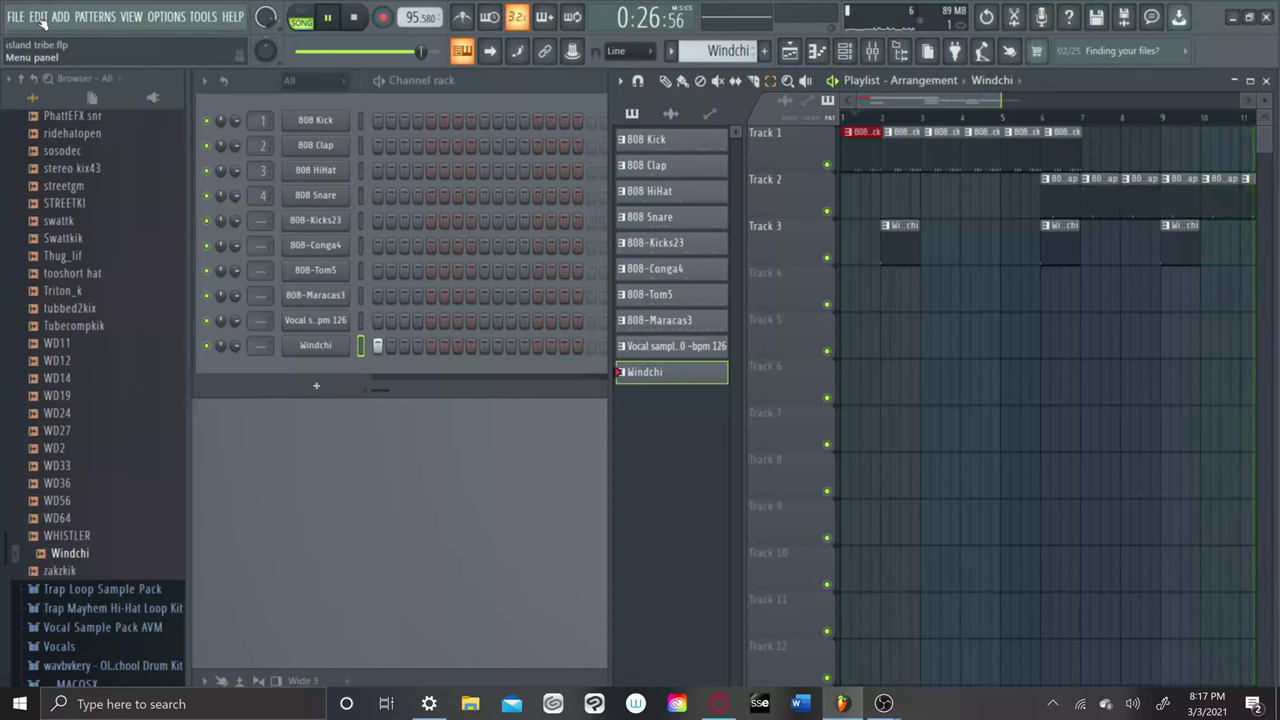
pyautogui.click(37, 18)
pyautogui.click(43, 39)
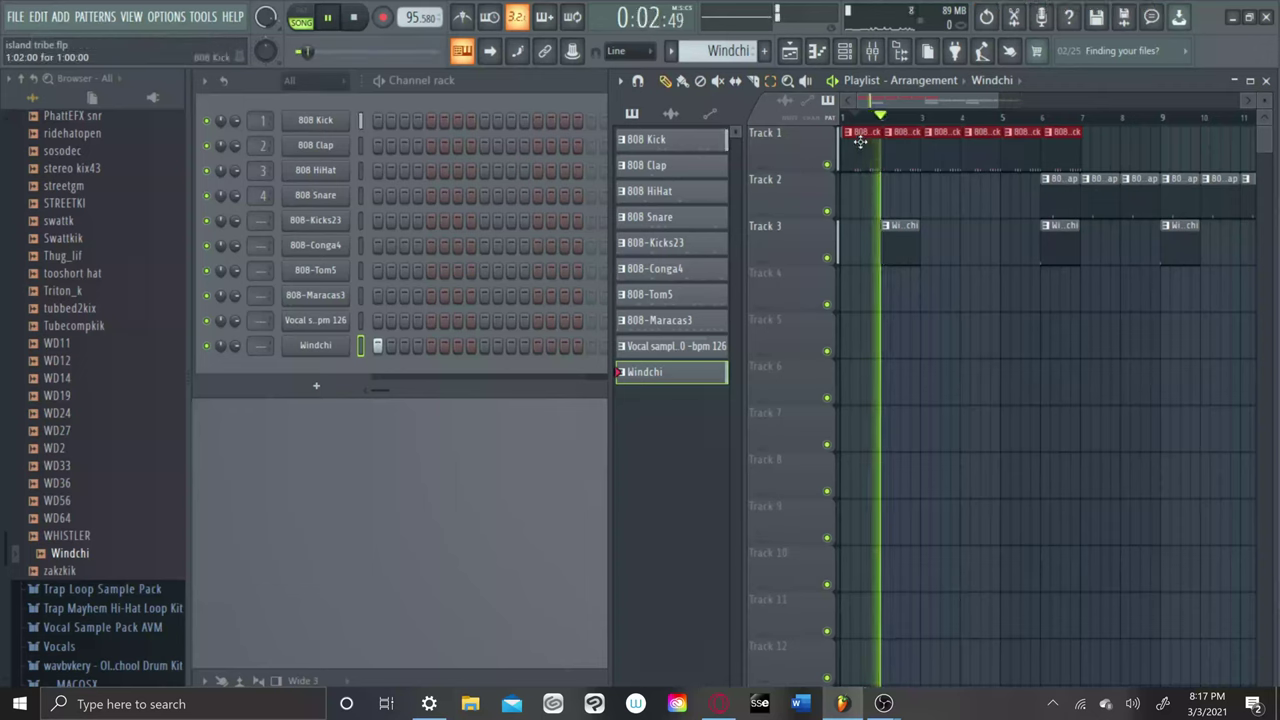
pyautogui.moveTo(860, 142); pyautogui.dragTo(1100, 146)
pyautogui.hscroll(1, 1091, 145)
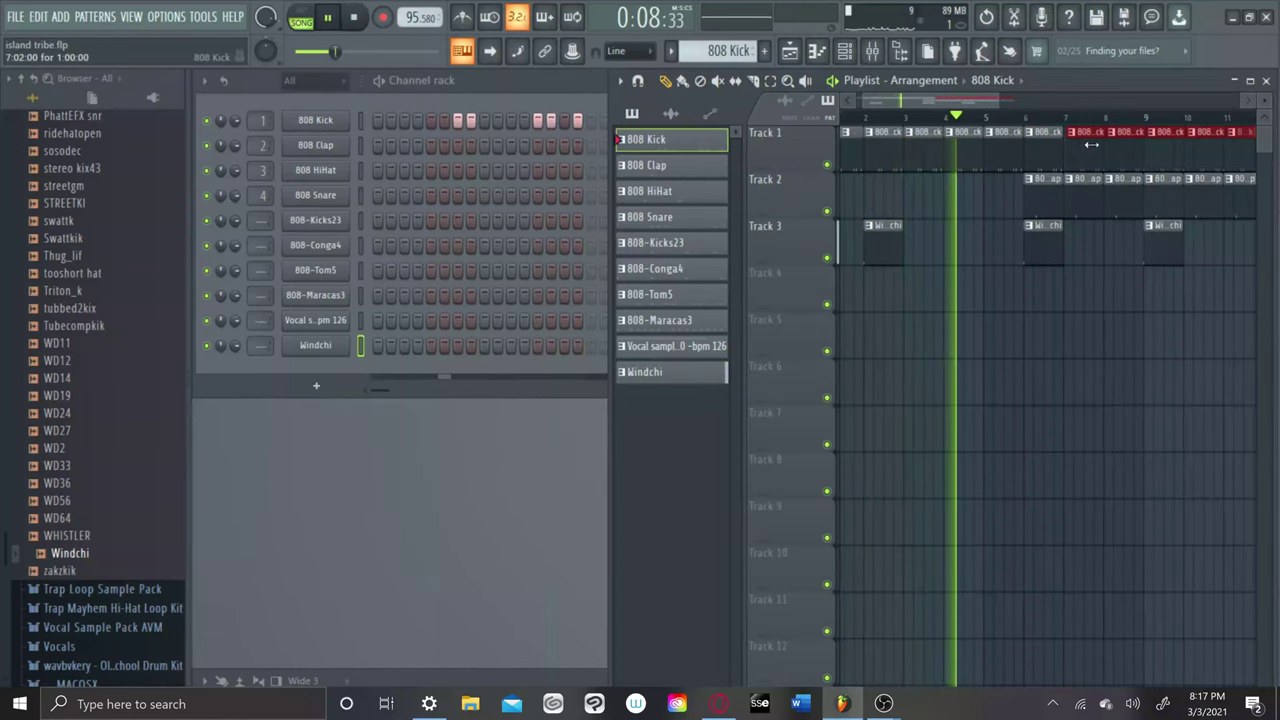
pyautogui.hscroll(5, 1091, 145)
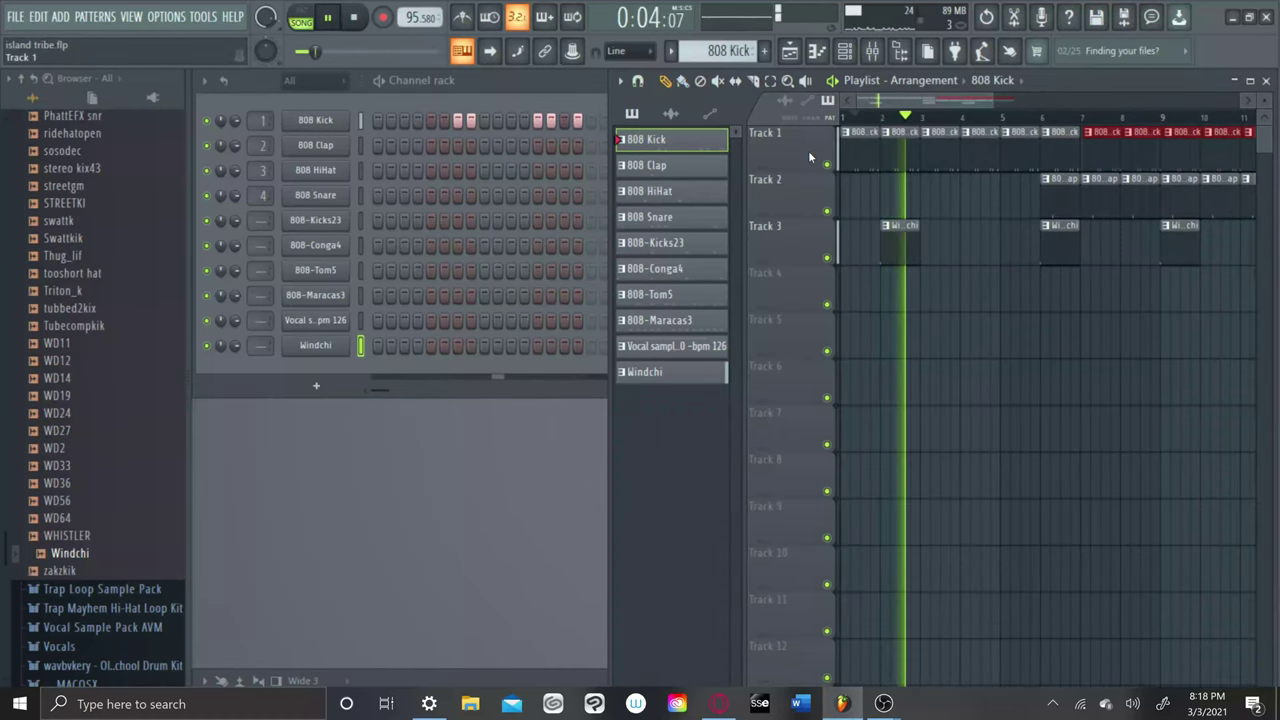
# Shift the selected 808 Kick copies on Track 1 slightly earlier so they start exactly at bar 7.
pyautogui.scroll(4, 909, 204)
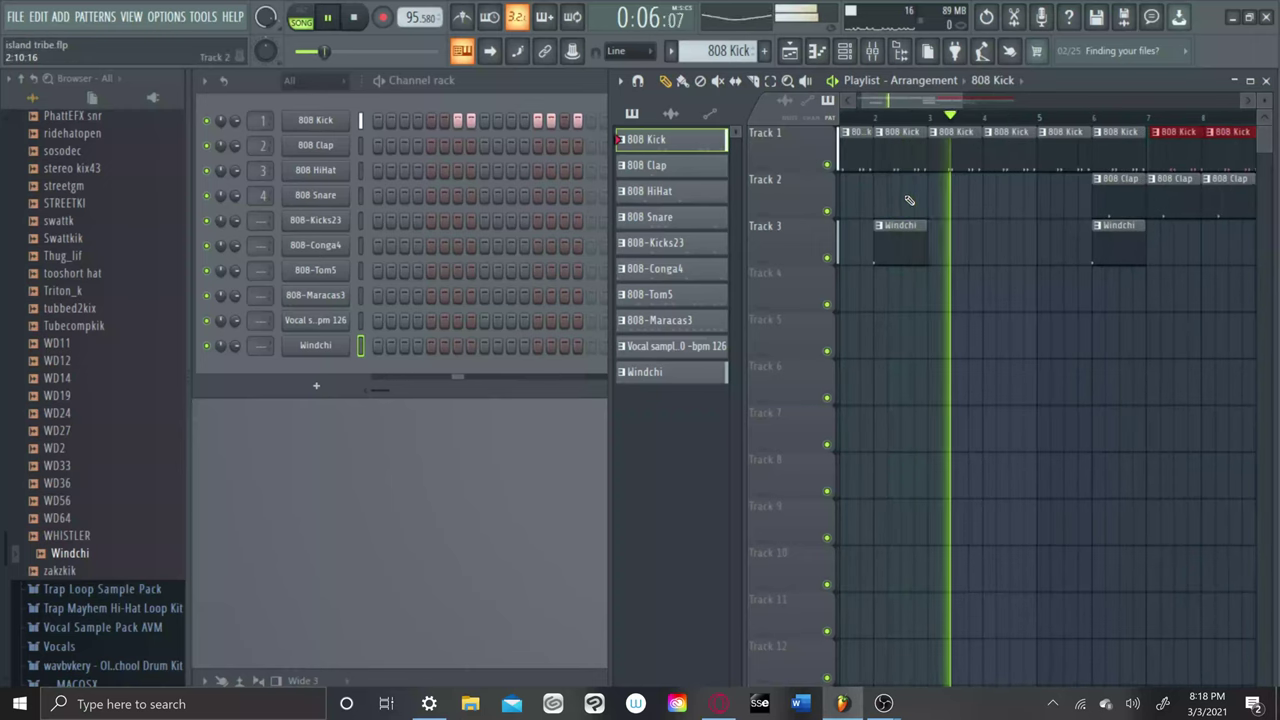
pyautogui.scroll(-4, 909, 200)
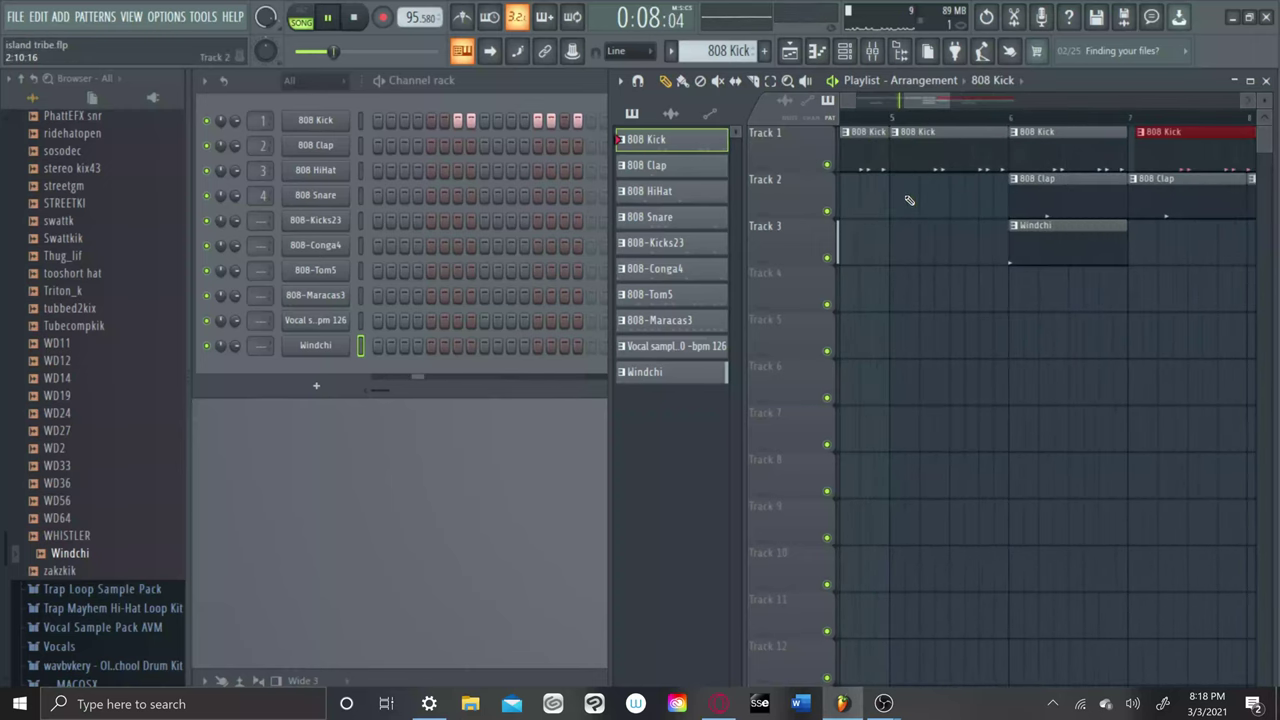
pyautogui.scroll(-1, 909, 200)
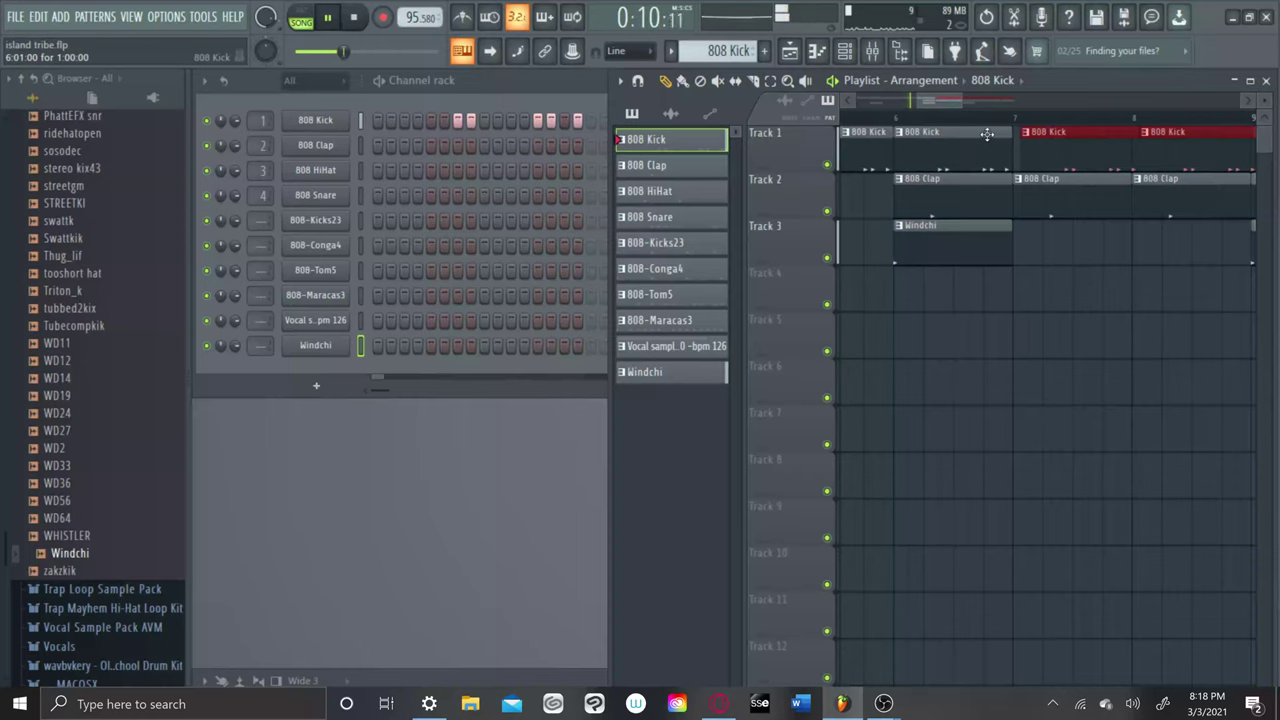
pyautogui.scroll(1, 987, 134)
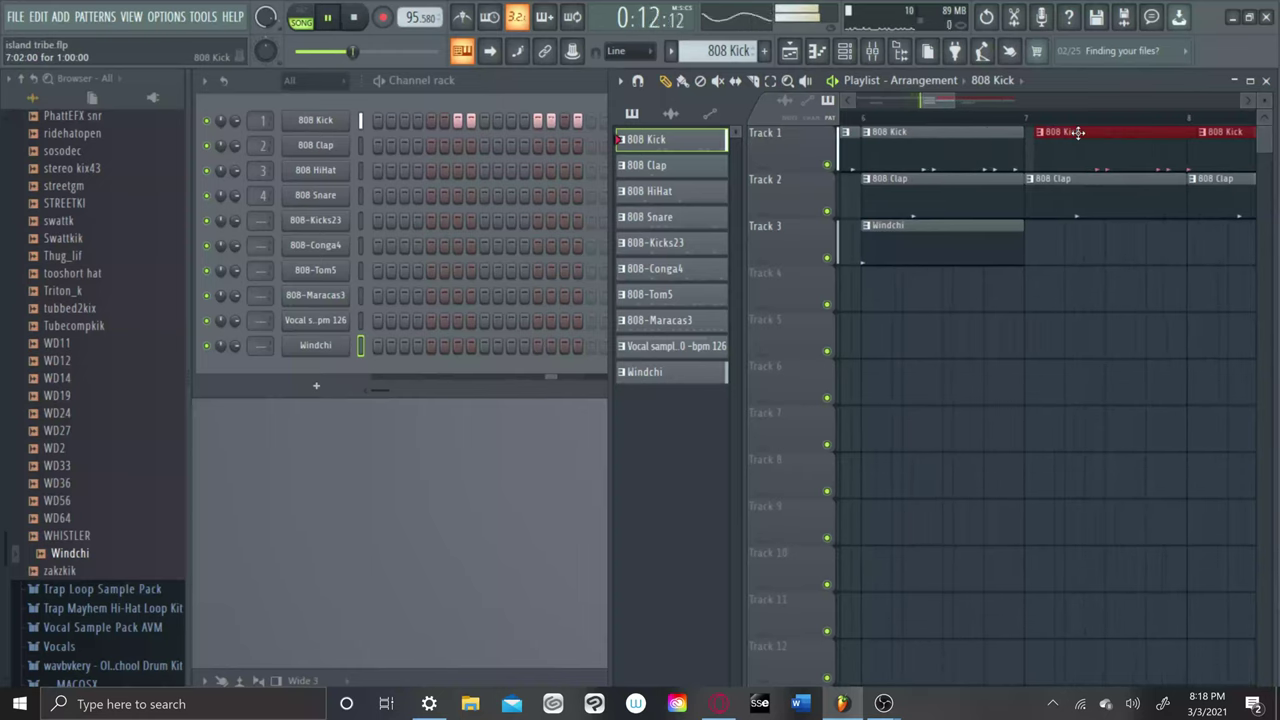
pyautogui.moveTo(1078, 132); pyautogui.dragTo(1069, 136)
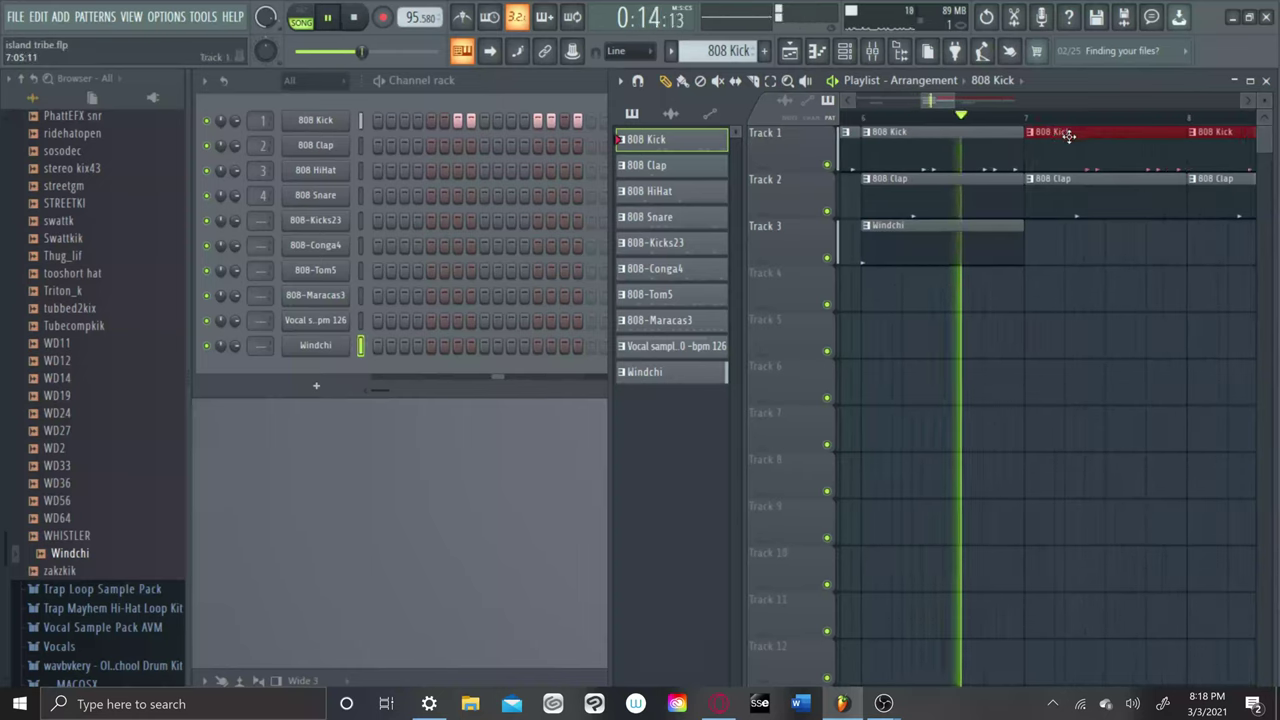
# Place an 808-Conga4 clip on Track 4 of the playlist at bar 13.
pyautogui.click(1008, 255)
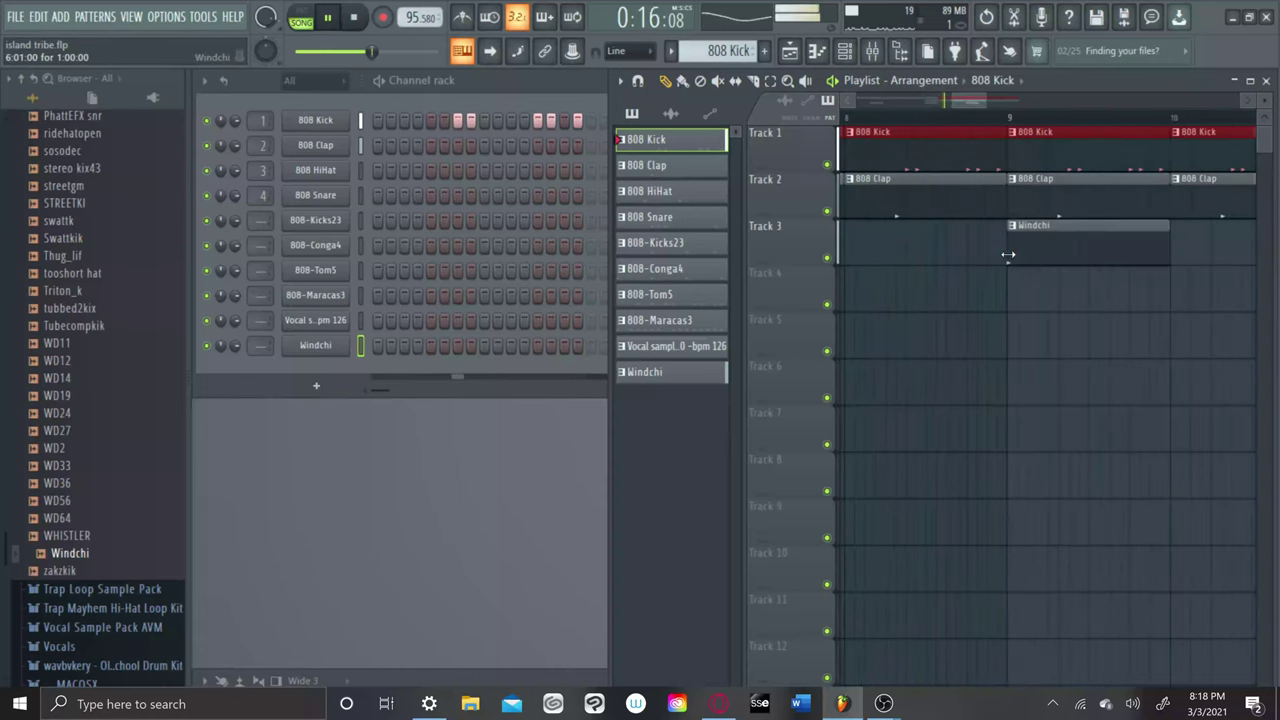
pyautogui.scroll(-2, 1008, 255)
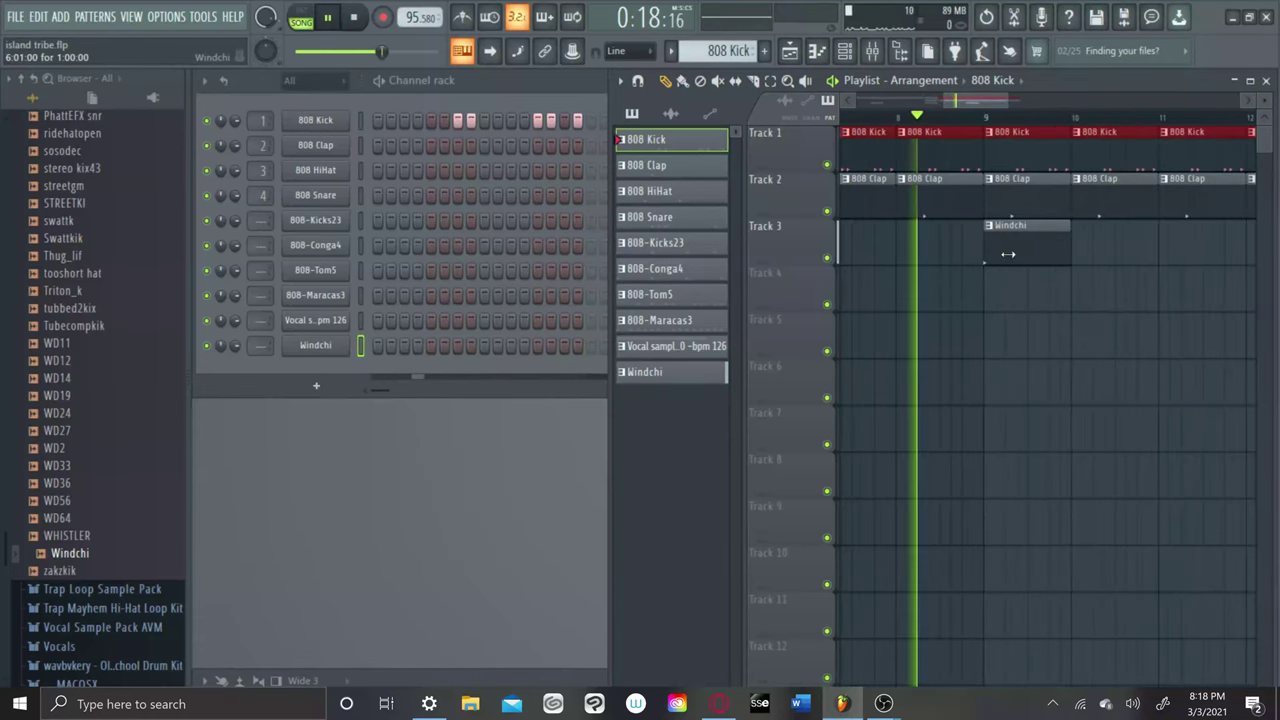
pyautogui.scroll(-3, 1008, 254)
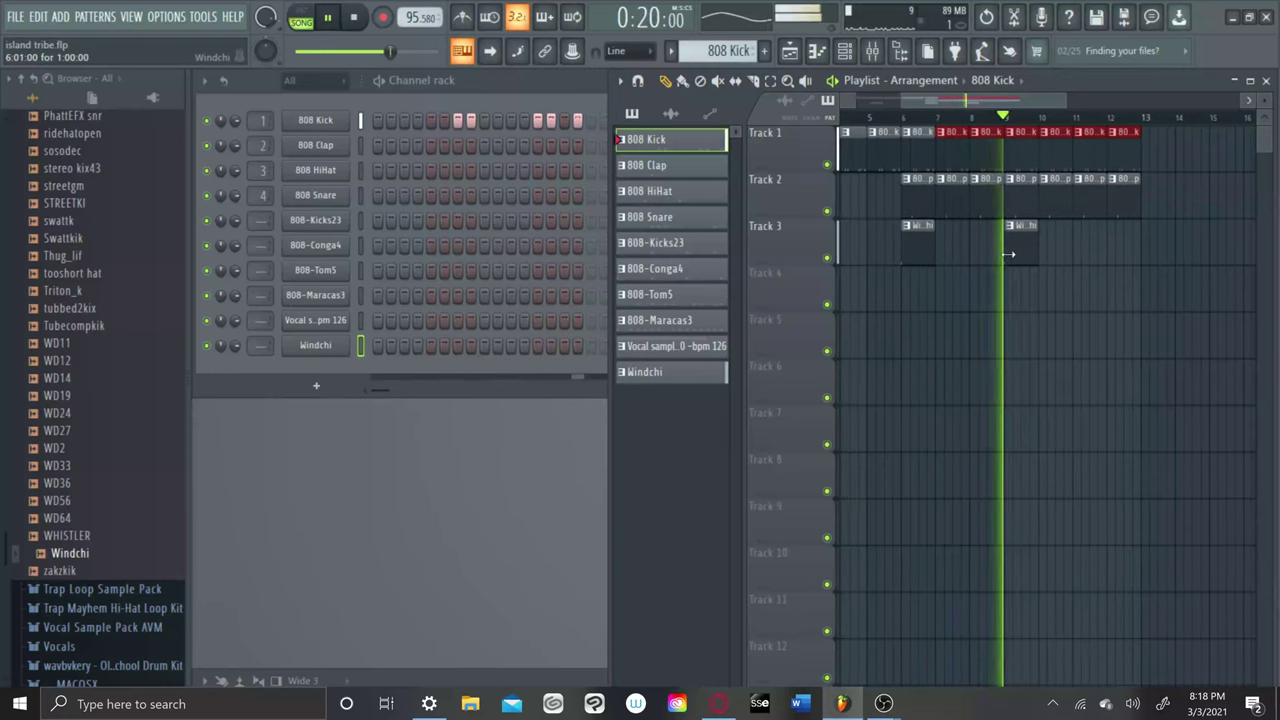
pyautogui.scroll(2, 1008, 254)
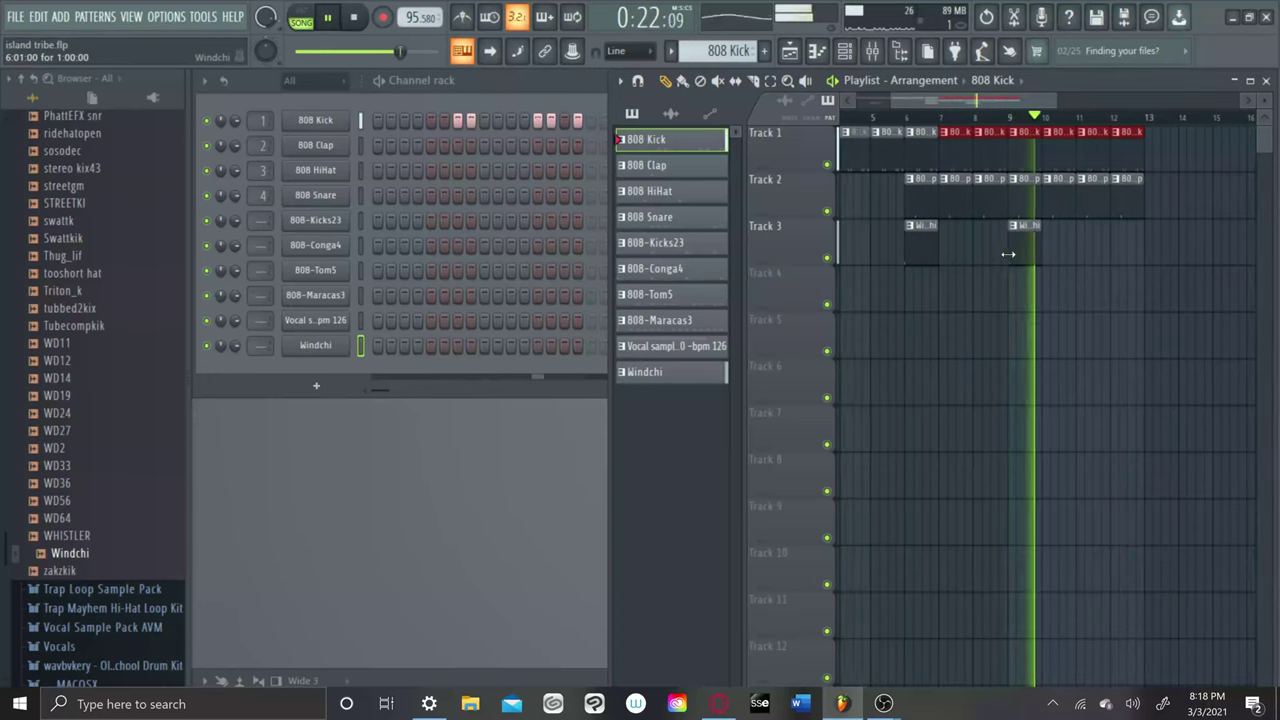
pyautogui.scroll(-6, 1008, 254)
pyautogui.scroll(4, 1006, 251)
pyautogui.scroll(-3, 806, 251)
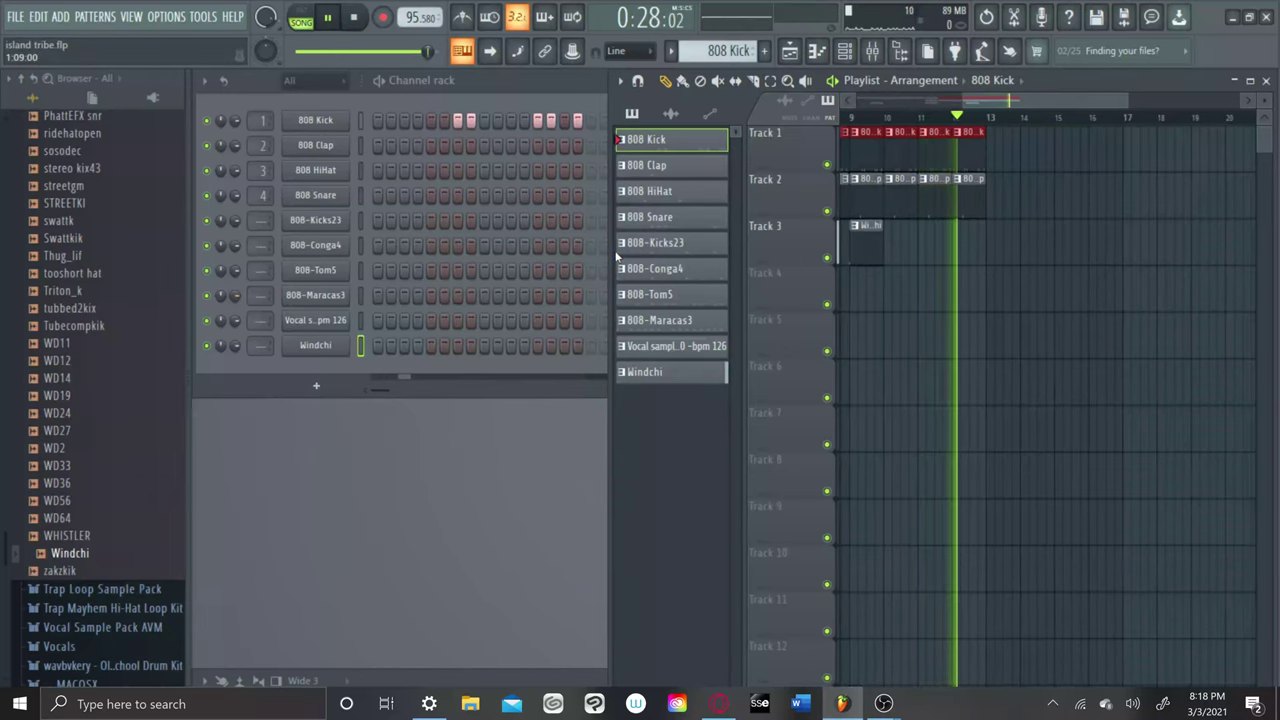
pyautogui.click(643, 270)
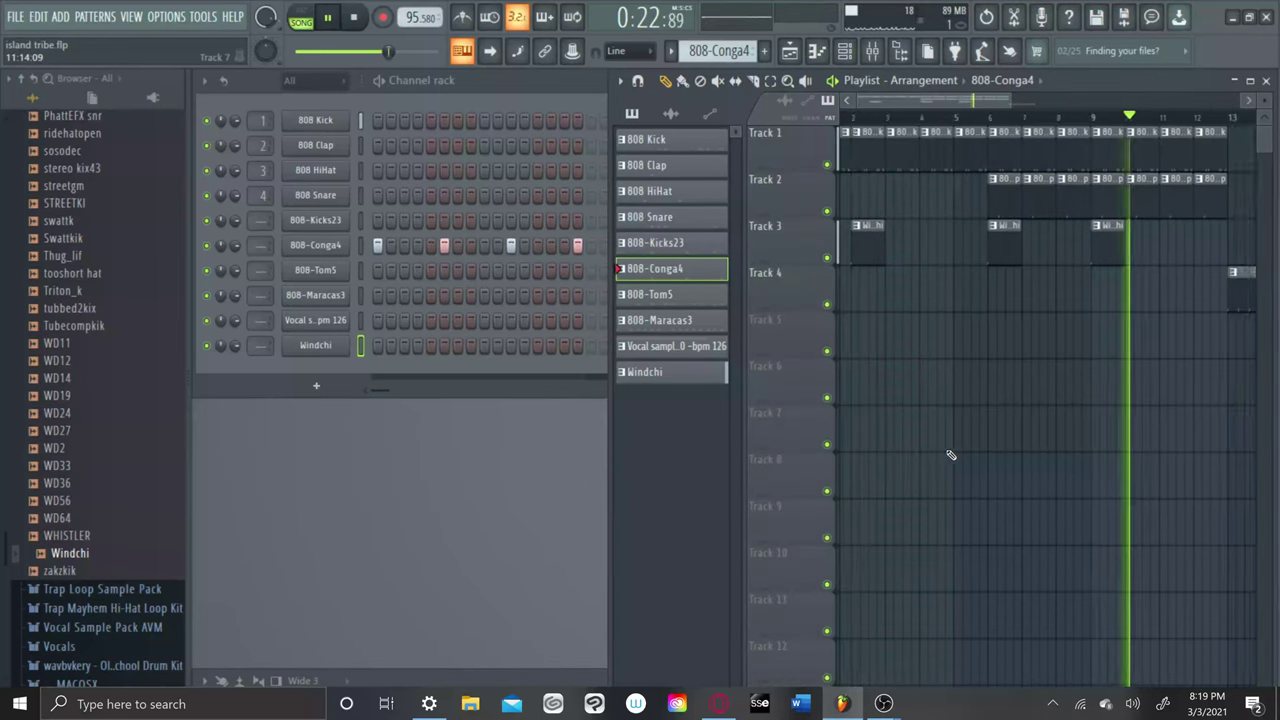
# Place one-bar 808-Conga4 clips on Track 4 at bar 1 and just after the starts of bars 3, 5 and 7.
pyautogui.click(846, 300)
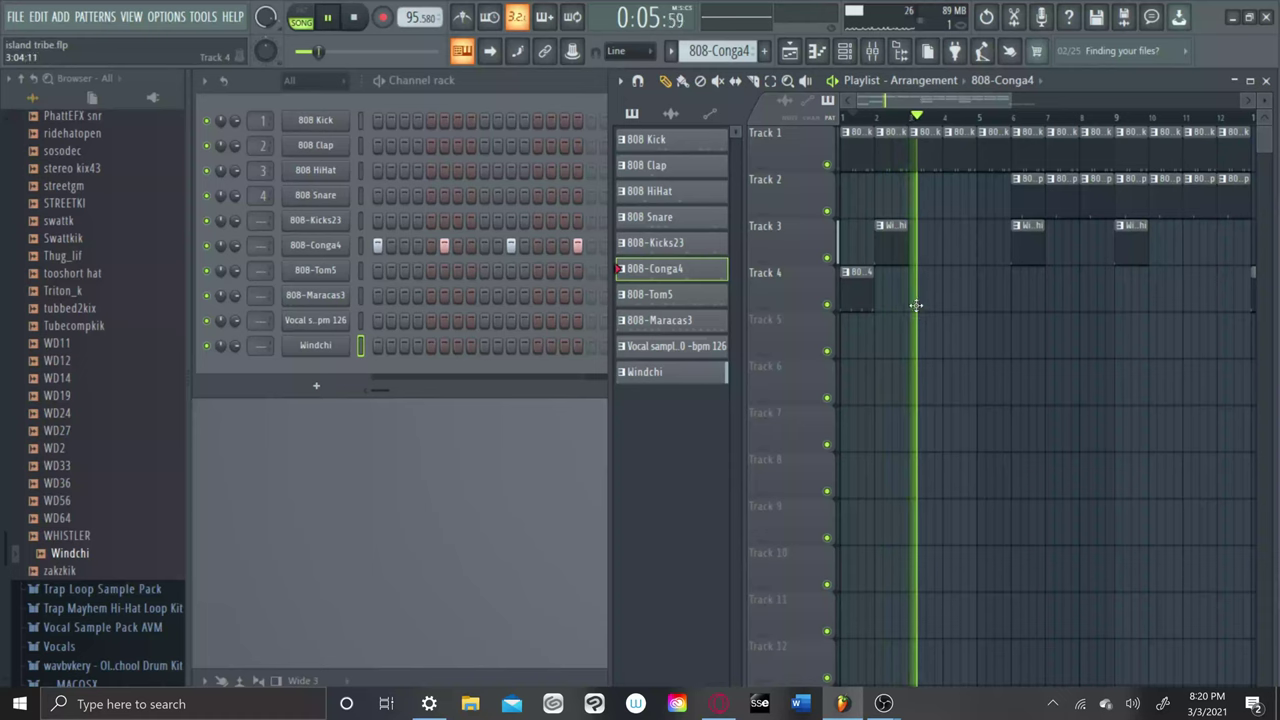
pyautogui.click(931, 272)
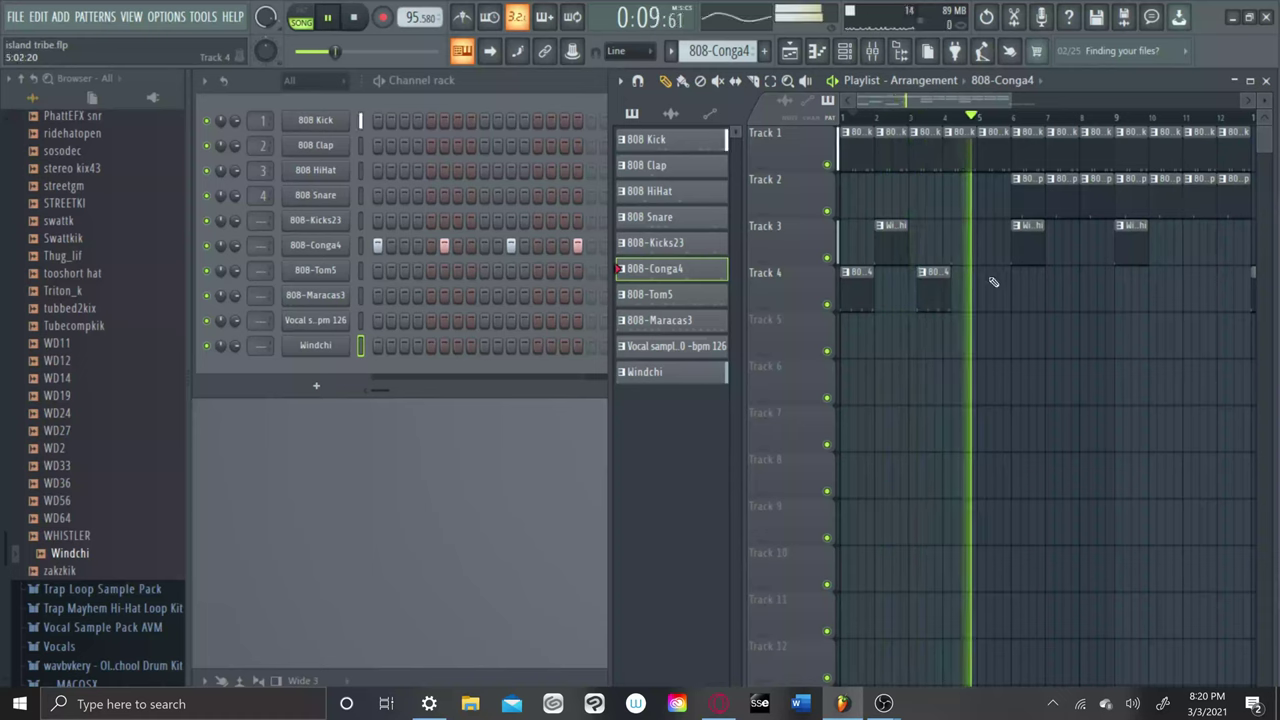
pyautogui.click(1000, 283)
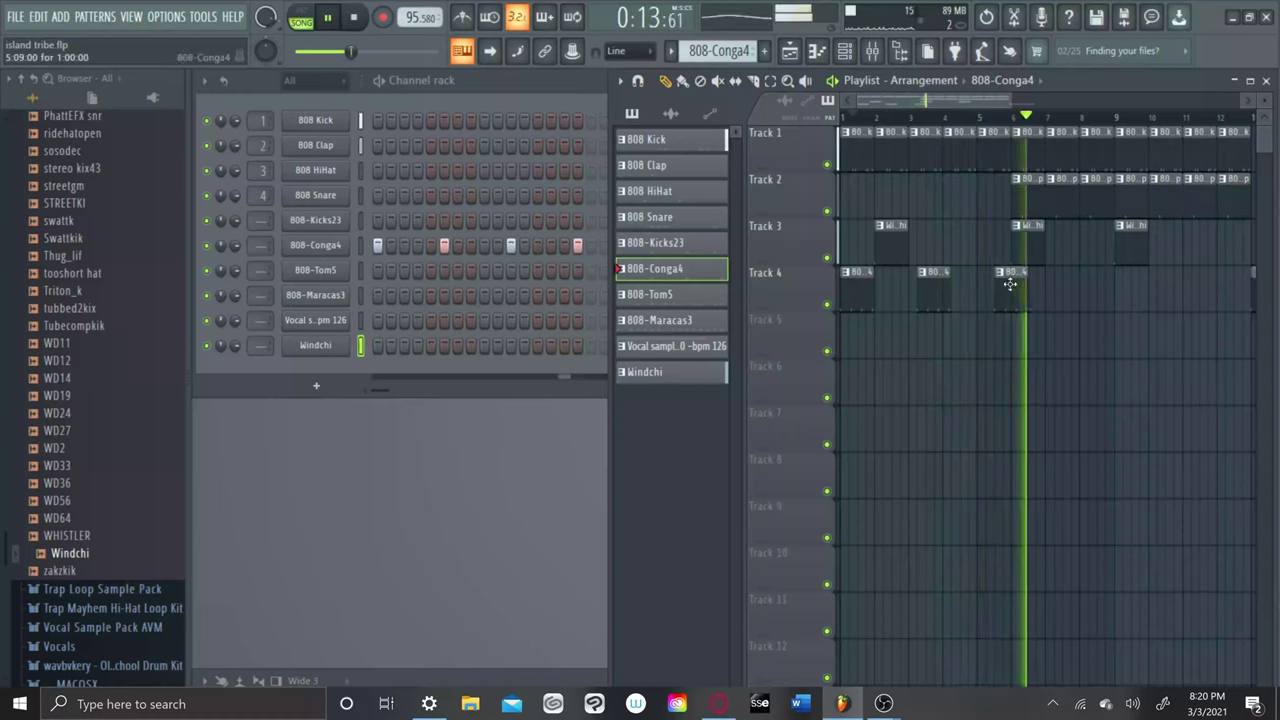
pyautogui.moveTo(1011, 279); pyautogui.dragTo(1002, 279)
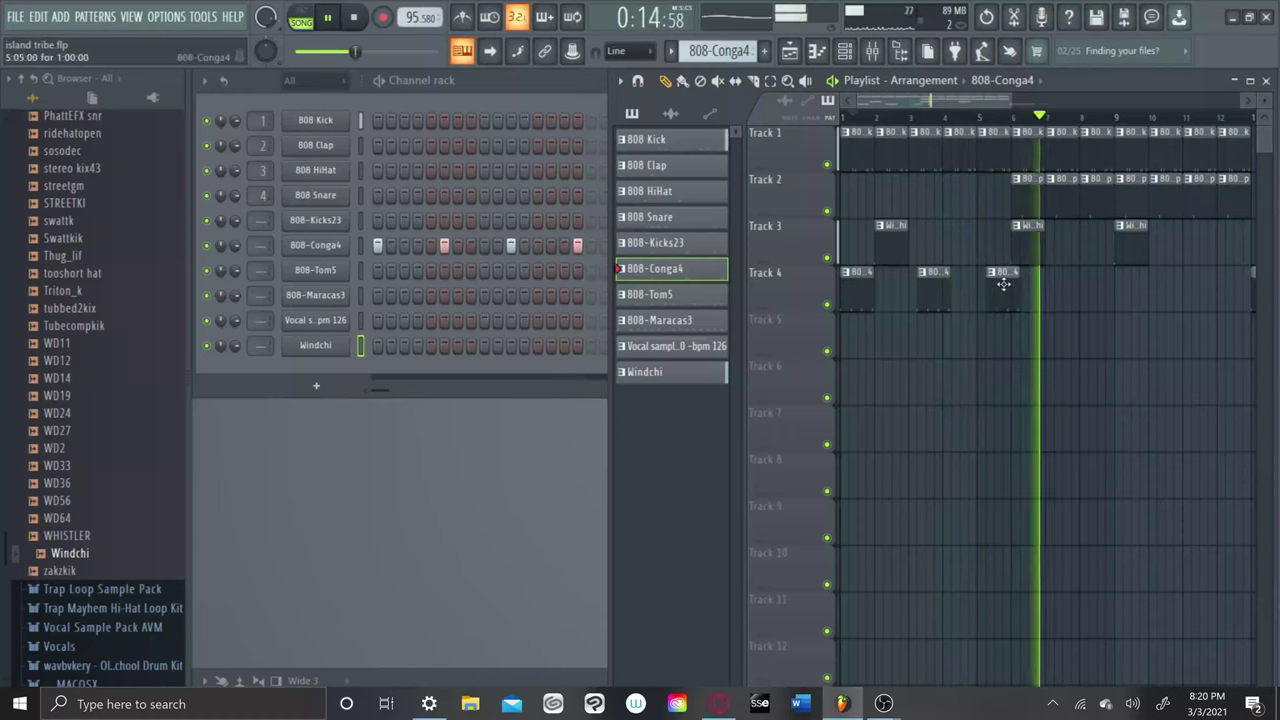
pyautogui.click(1062, 296)
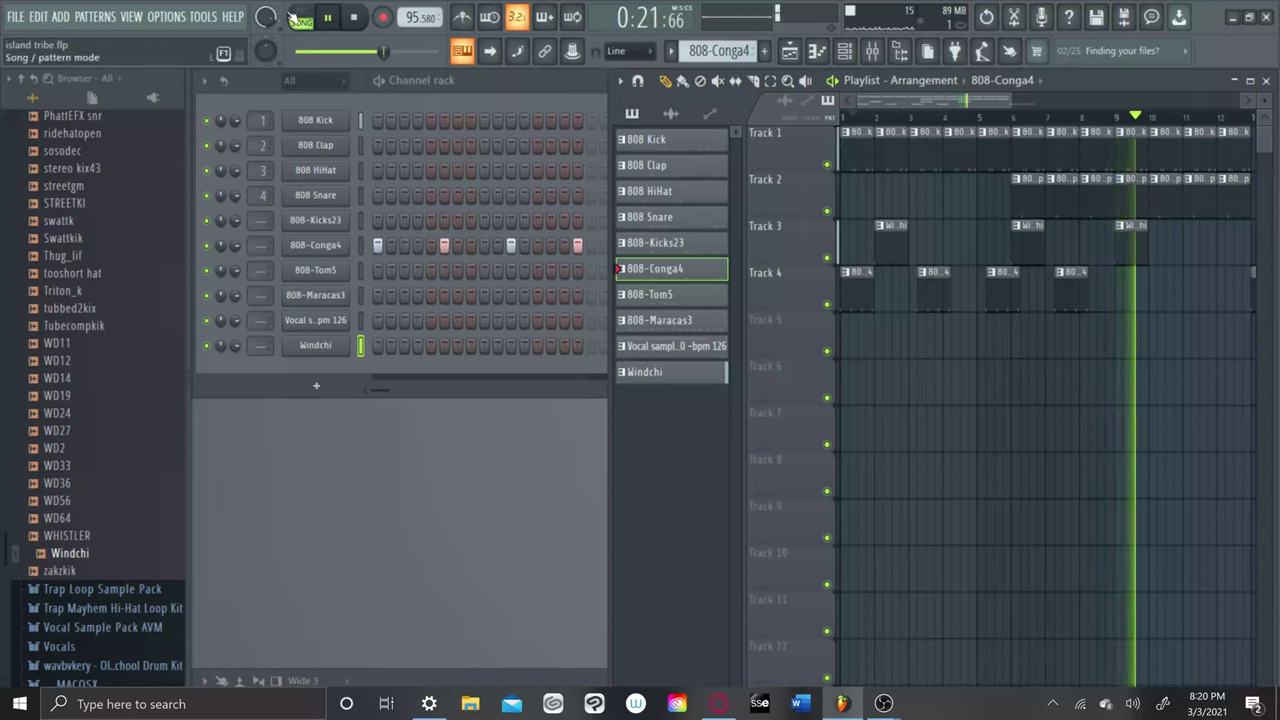
# Play the arrangement again from its beginning to hear the added conga clips.
pyautogui.click(365, 51)
pyautogui.click(303, 52)
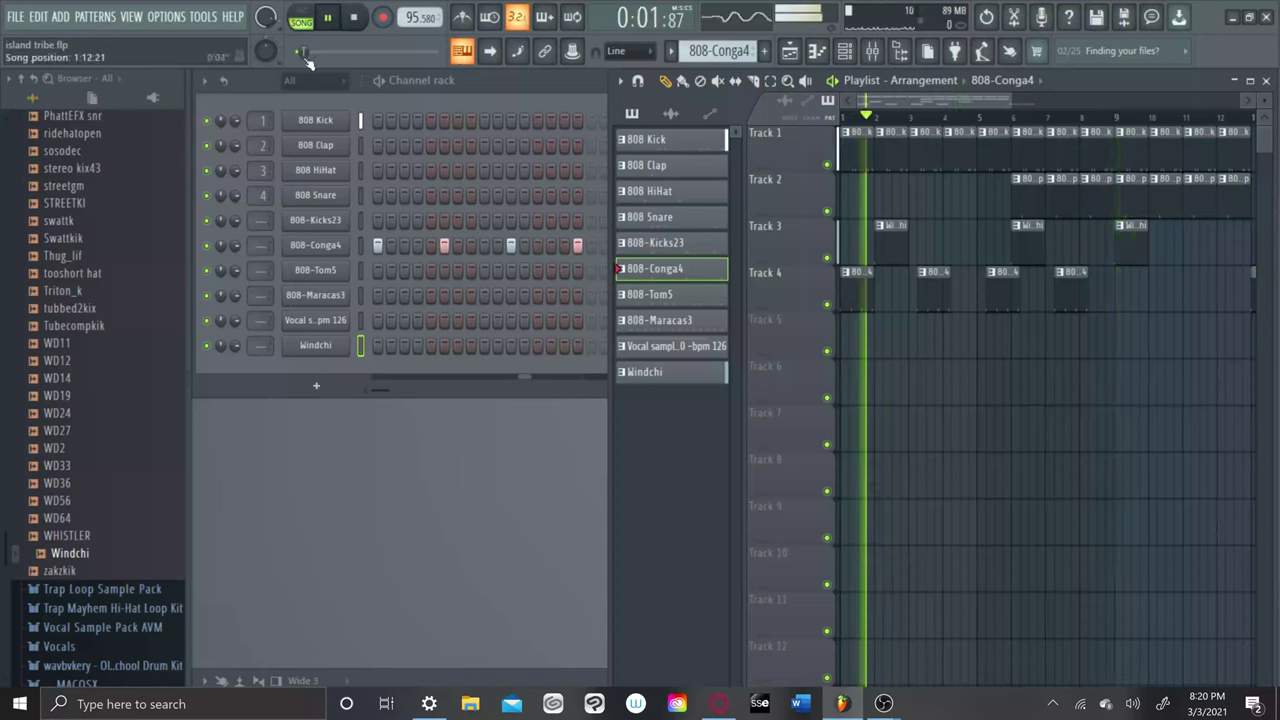
pyautogui.click(298, 52)
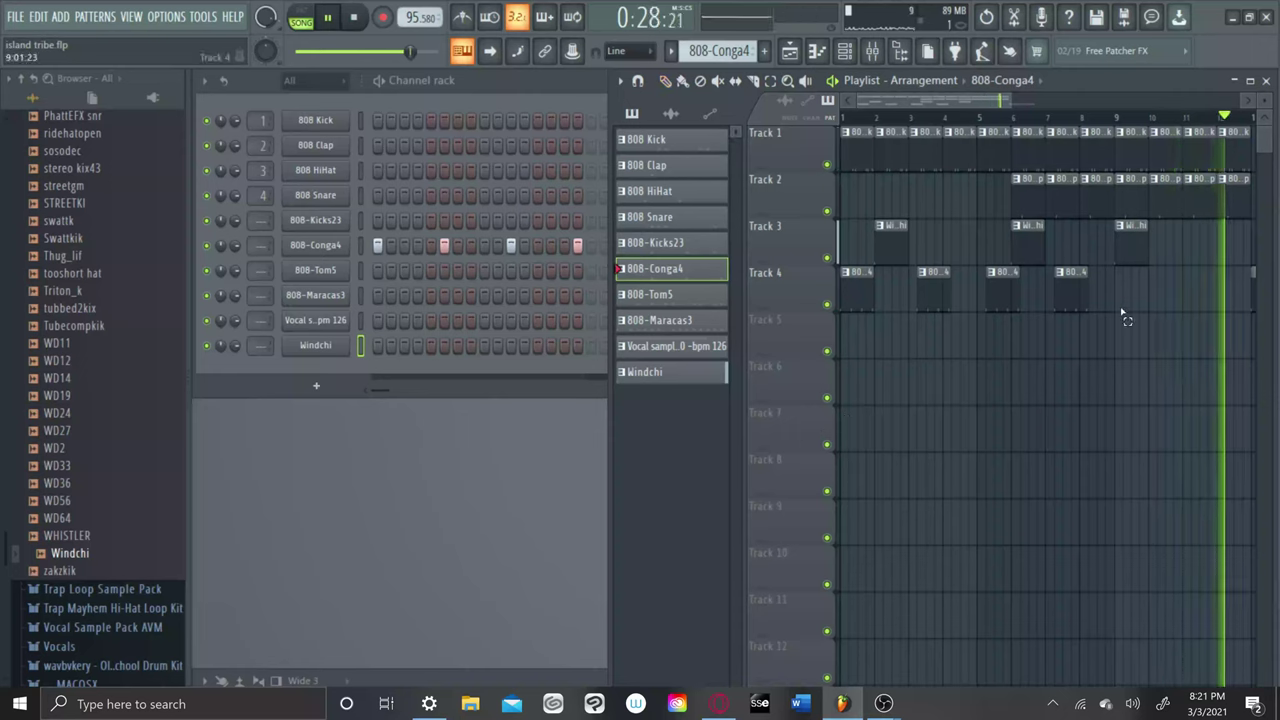
# Place one-bar 808-Maracas3 clips on Track 5 just after the starts of bars 11, 13 and 15.
pyautogui.moveTo(1131, 309); pyautogui.dragTo(1197, 320)
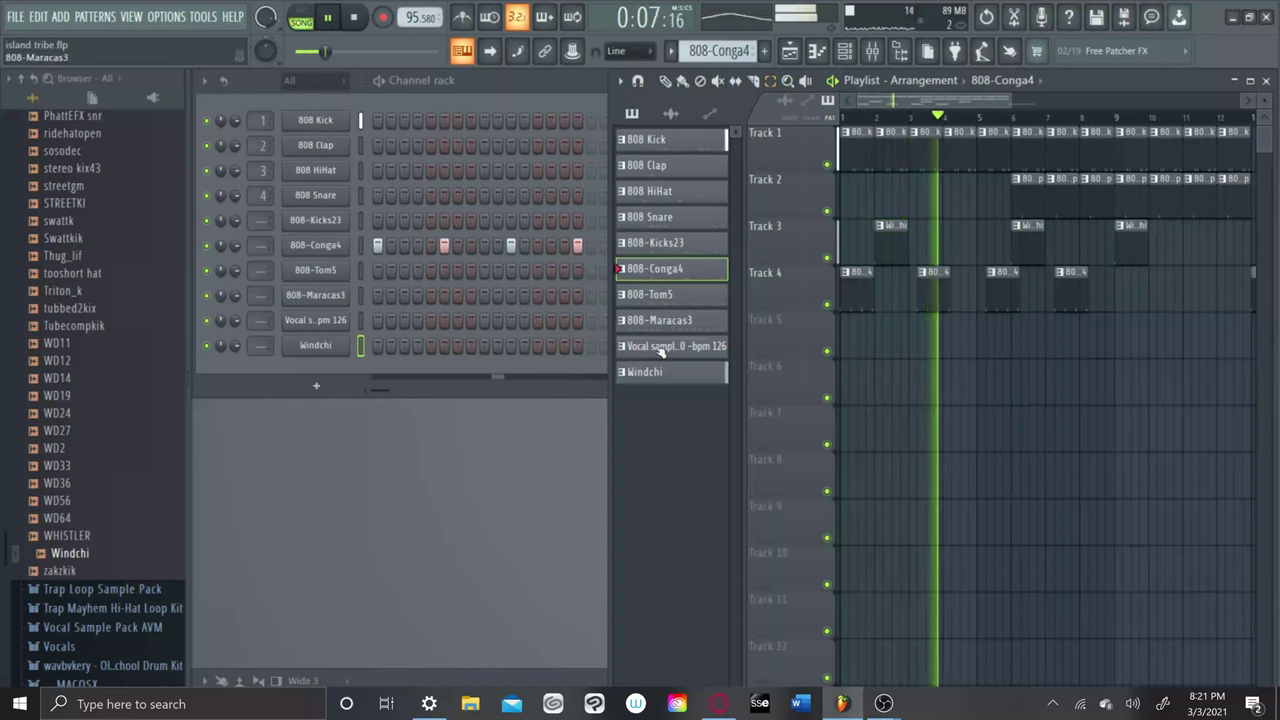
pyautogui.click(682, 322)
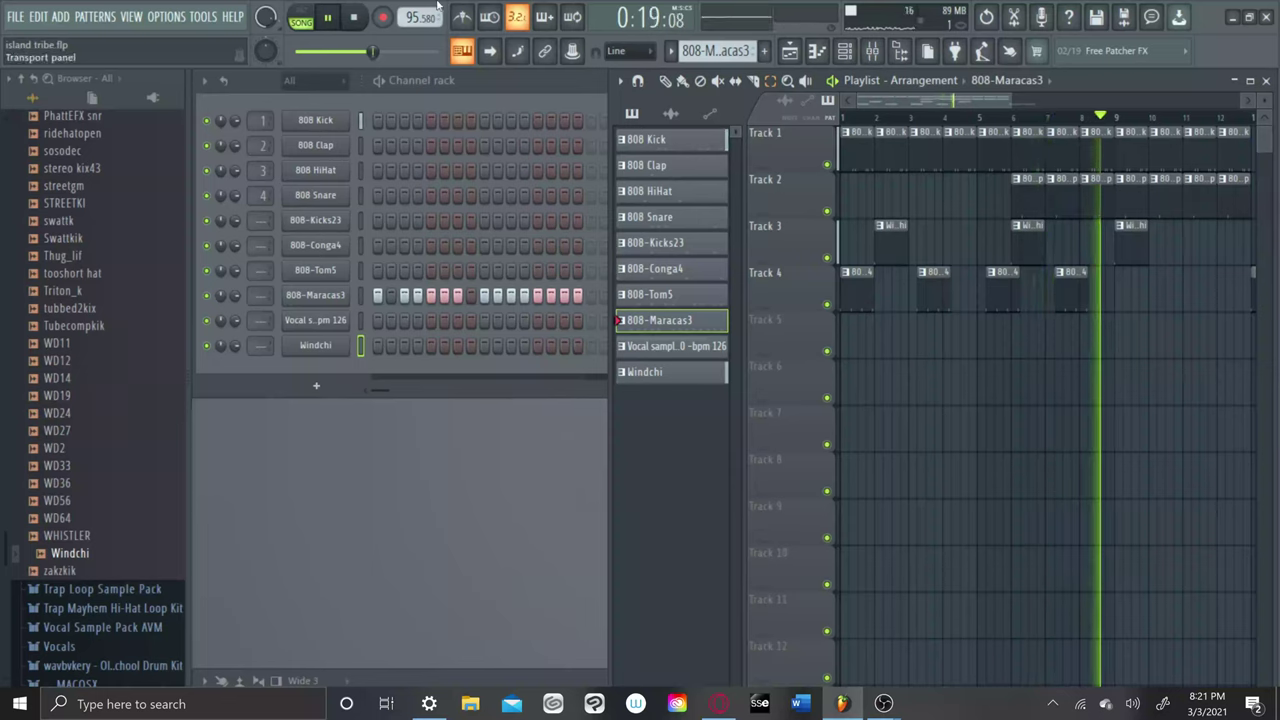
pyautogui.click(668, 84)
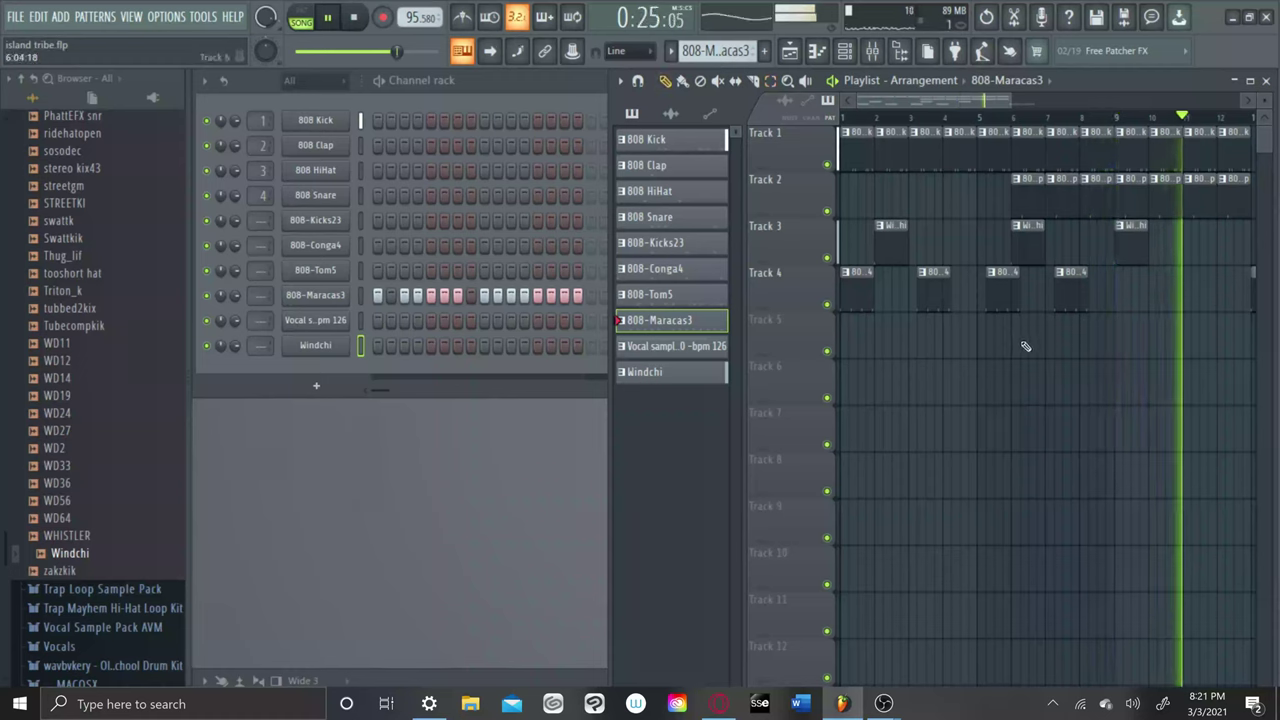
pyautogui.click(1197, 334)
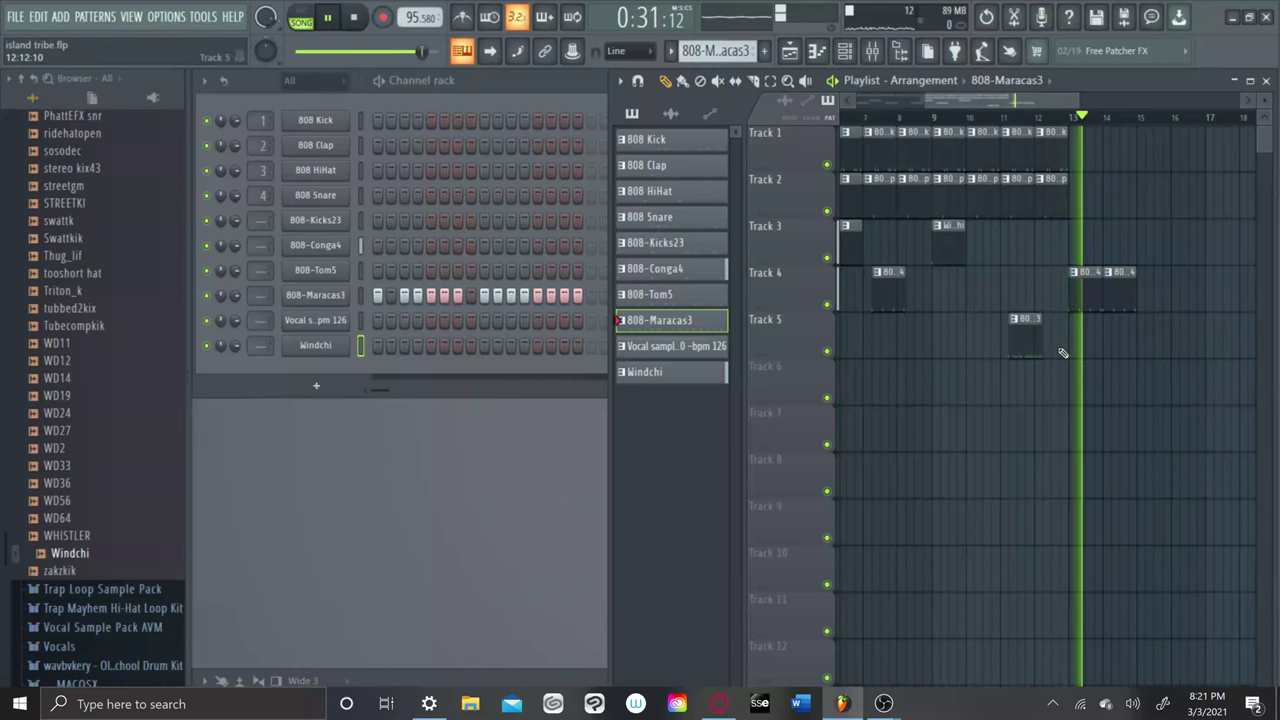
pyautogui.click(1083, 333)
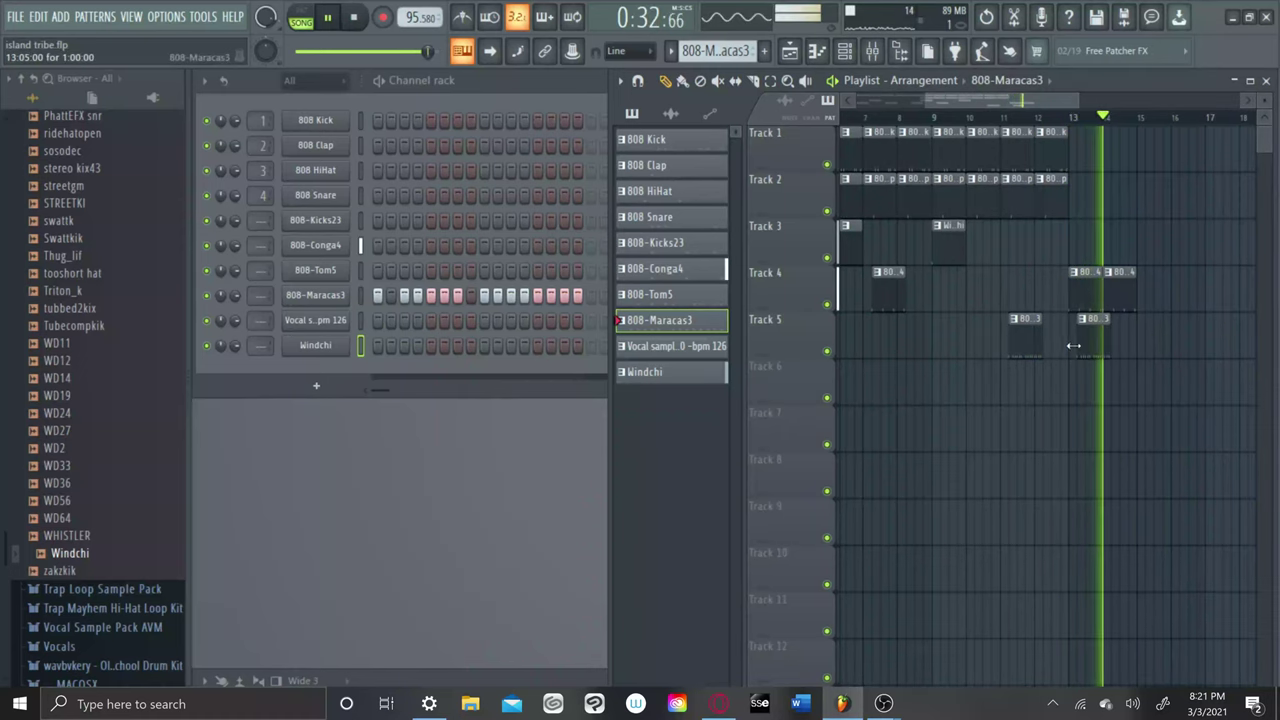
pyautogui.click(1155, 328)
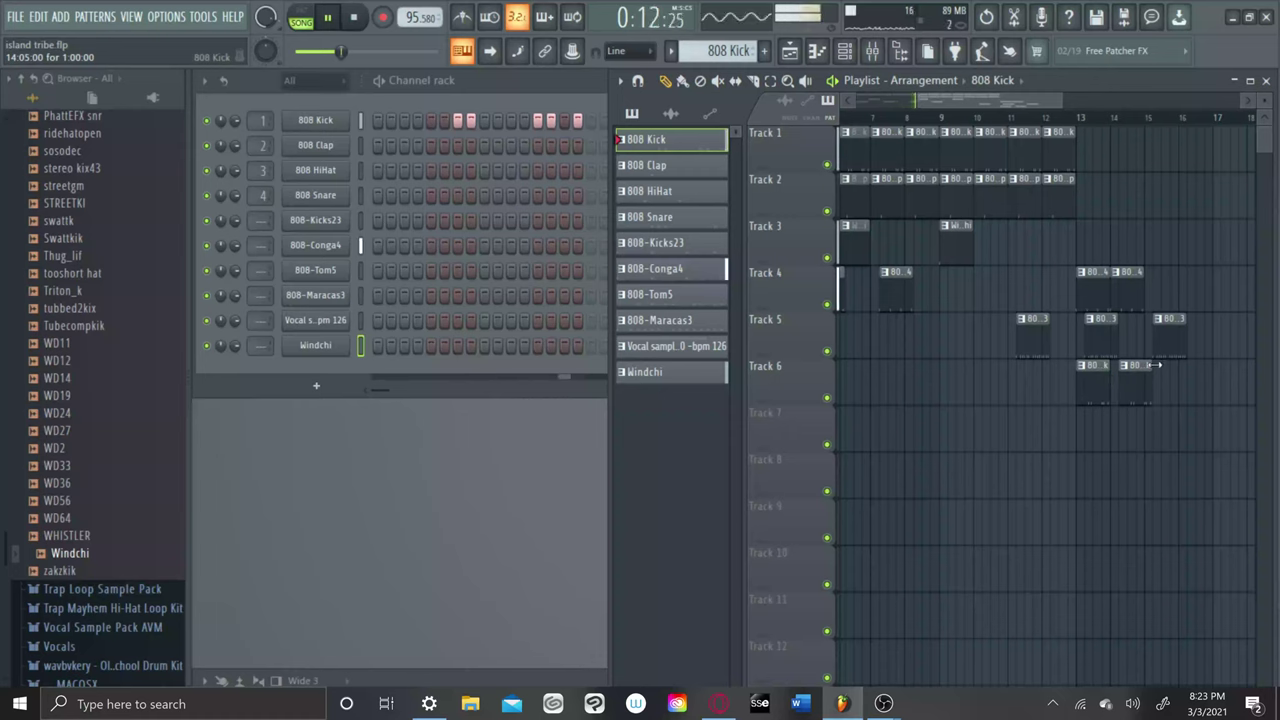
# Arrange 808 Kick clips on Track 6 without gaps from bar 13 through bar 19, with the second clip starting at 13:13.
pyautogui.moveTo(1130, 367); pyautogui.dragTo(1143, 372)
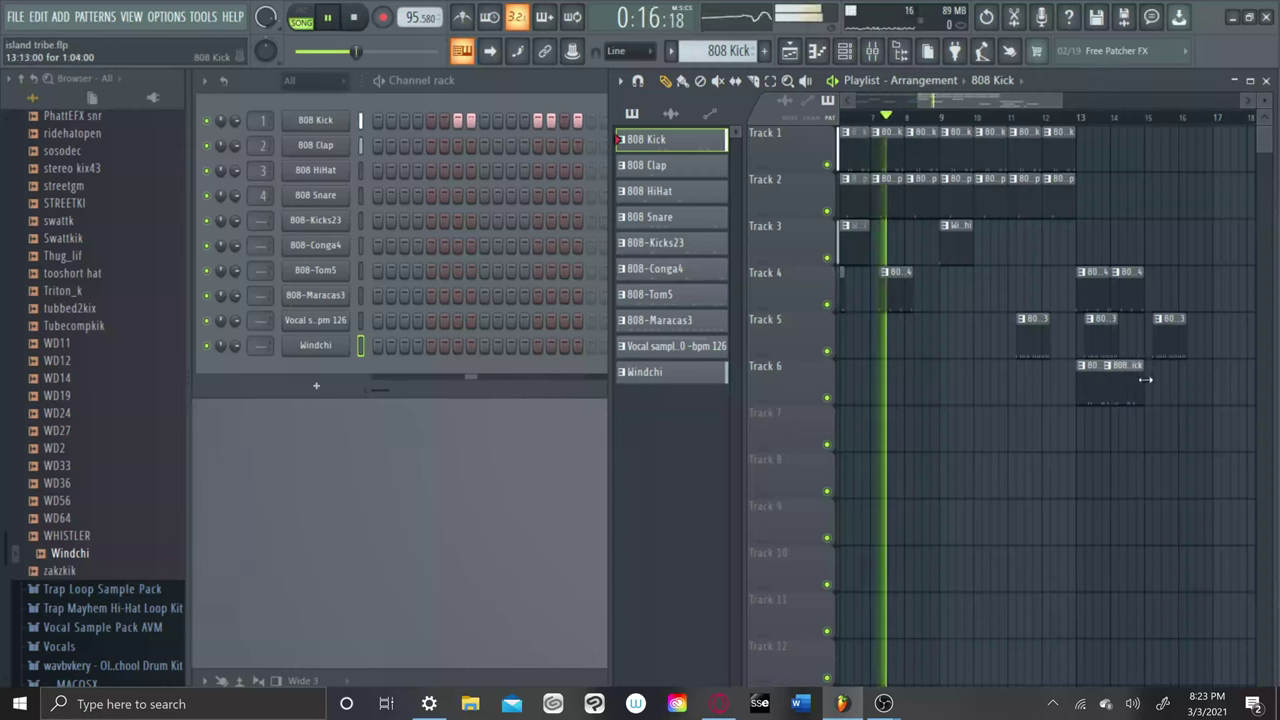
pyautogui.click(1155, 378)
pyautogui.moveTo(1162, 374); pyautogui.dragTo(1157, 374)
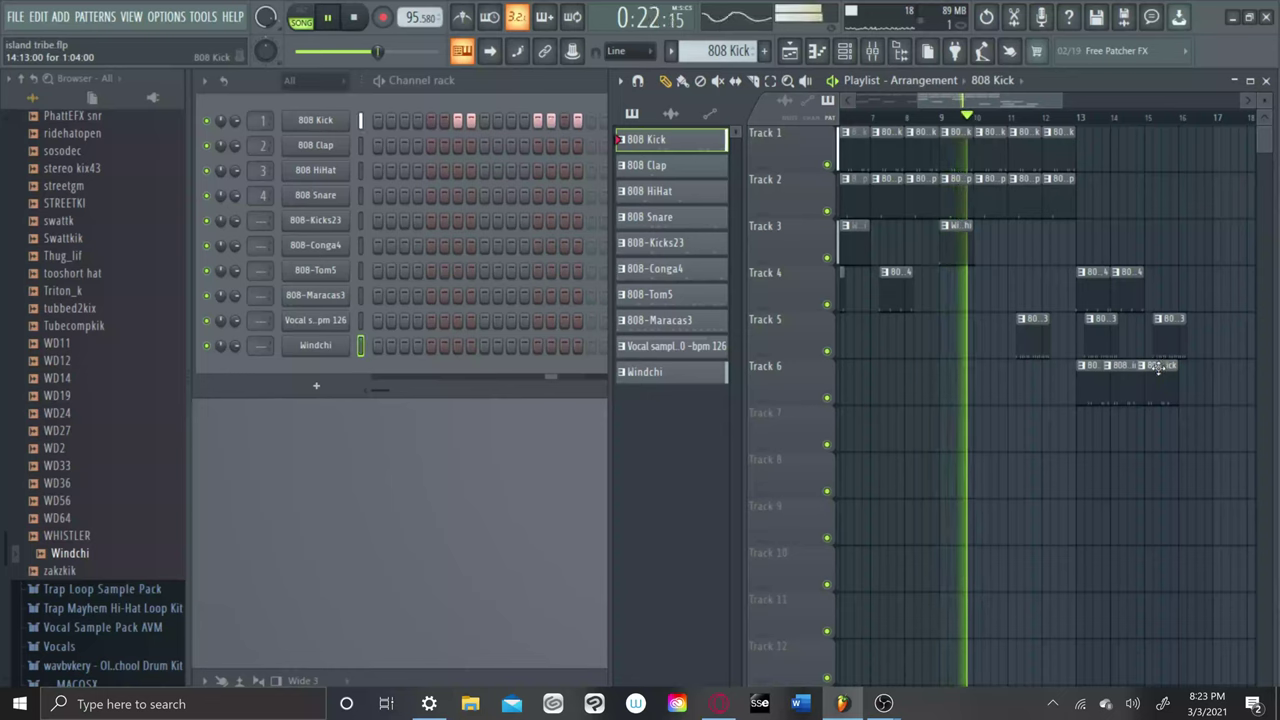
pyautogui.moveTo(1160, 365)
pyautogui.mouseDown()
pyautogui.moveTo(1181, 364)
pyautogui.moveTo(1166, 364)
pyautogui.moveTo(1178, 382)
pyautogui.mouseUp()
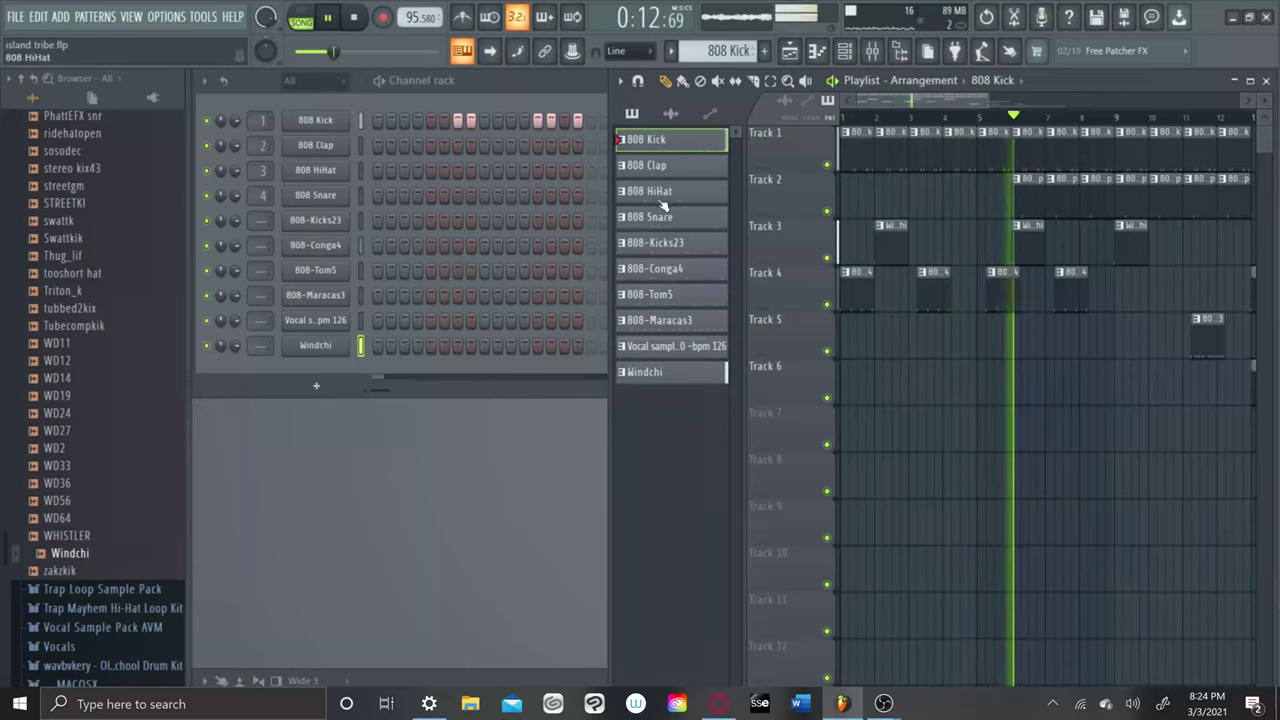
# Place one-bar 808-Kicks23 clips on Track 7 at bars 14, 16, 18 and 20.
pyautogui.click(660, 243)
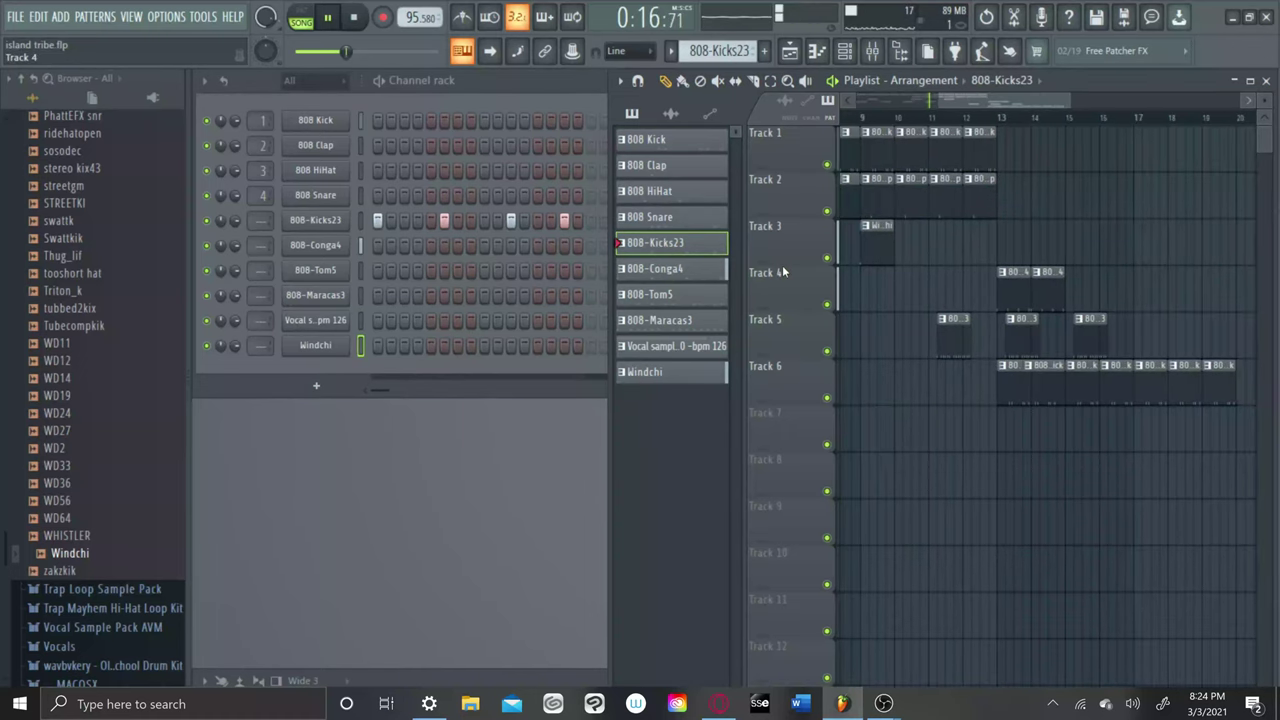
pyautogui.click(1034, 431)
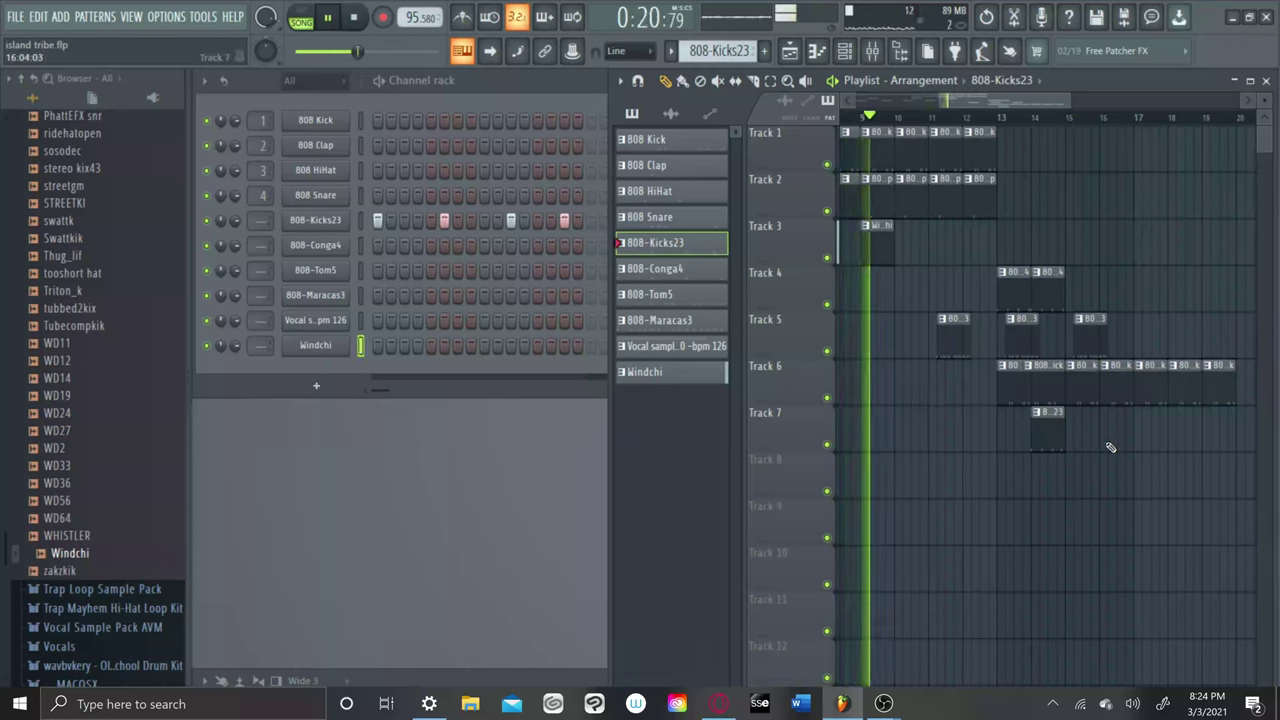
pyautogui.click(1102, 446)
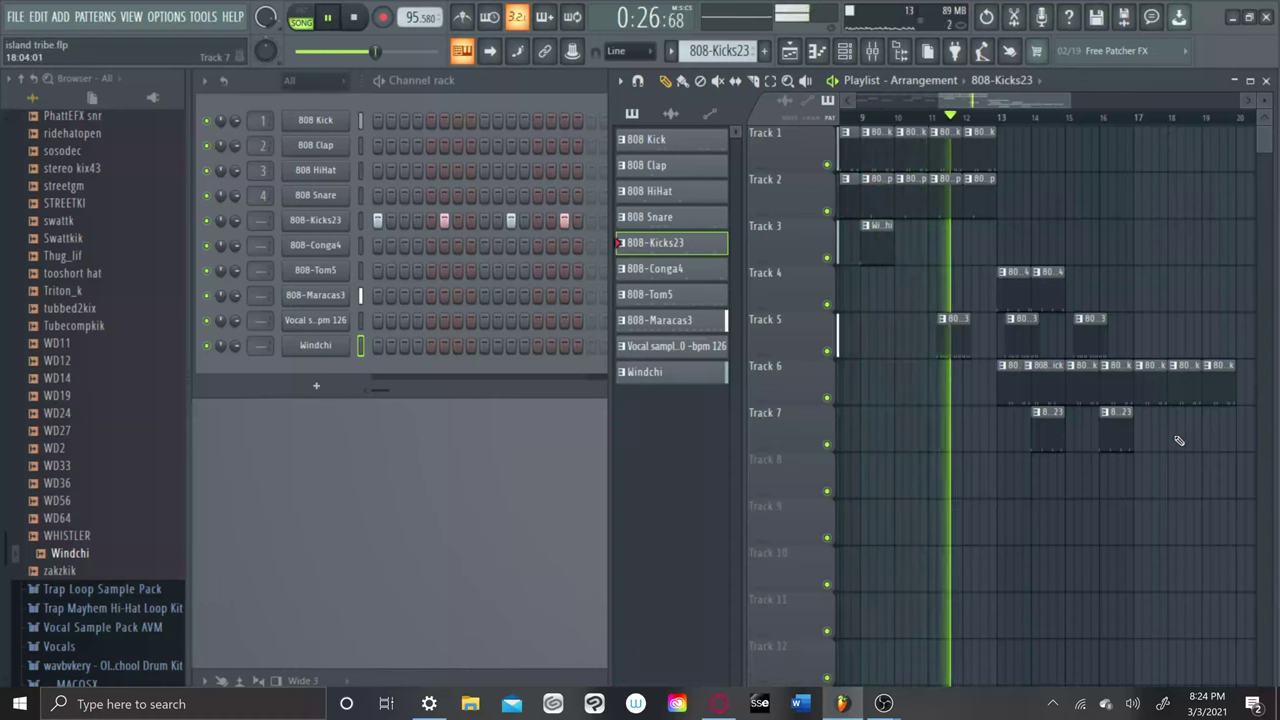
pyautogui.click(1190, 418)
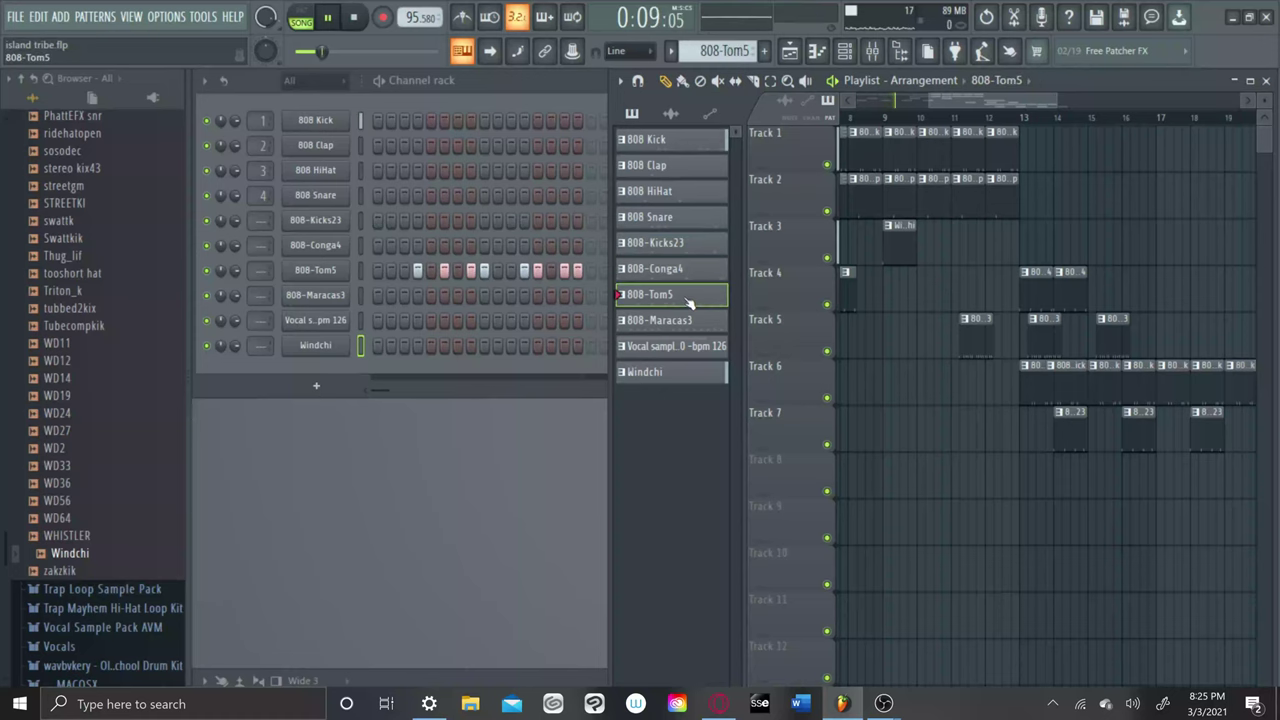
# Place 808-Tom5 clips on Track 8 at bars 13 and 15 and just after the starts of bars 17 and 19.
pyautogui.scroll(-2, 812, 425)
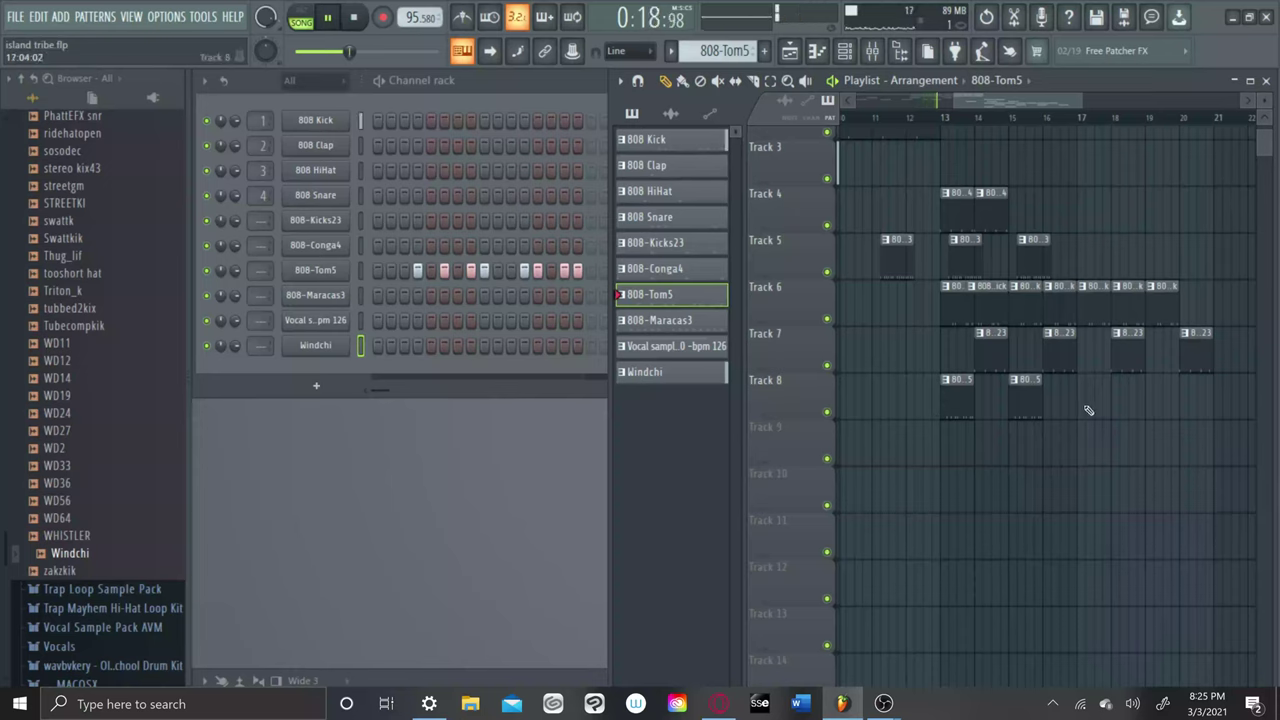
pyautogui.click(1158, 402)
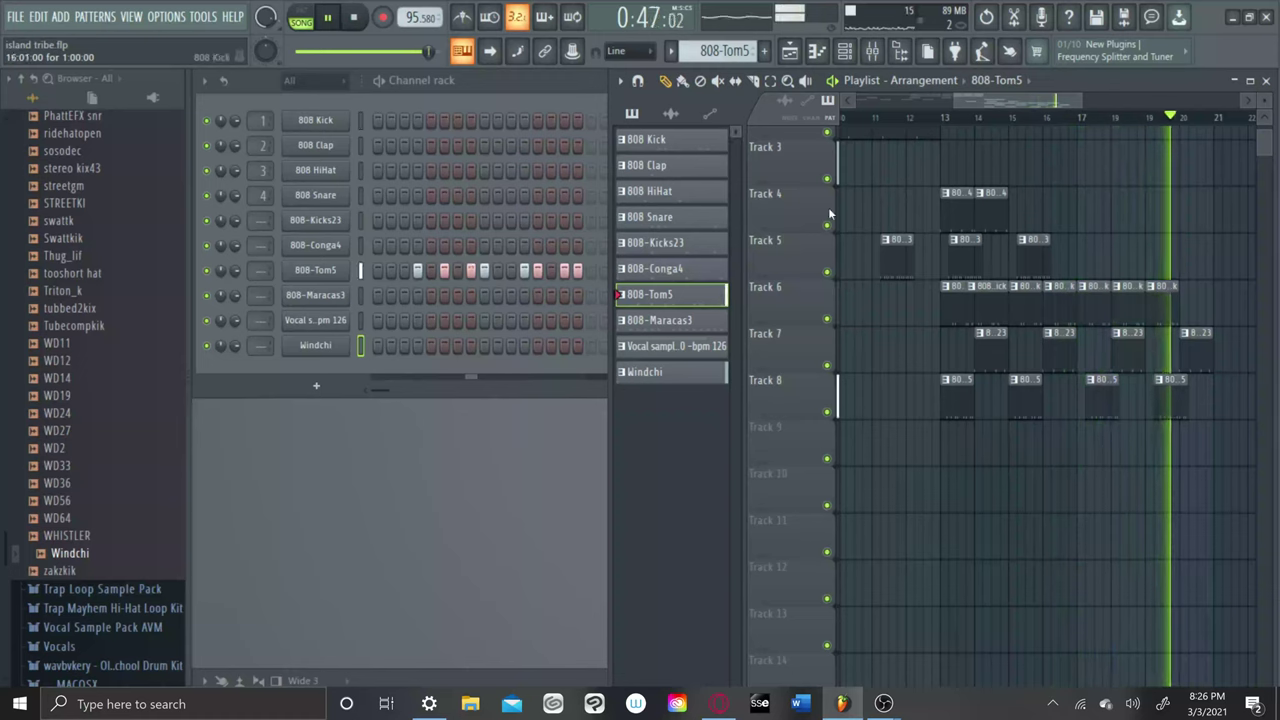
# Save the island tribe project.
pyautogui.click(16, 17)
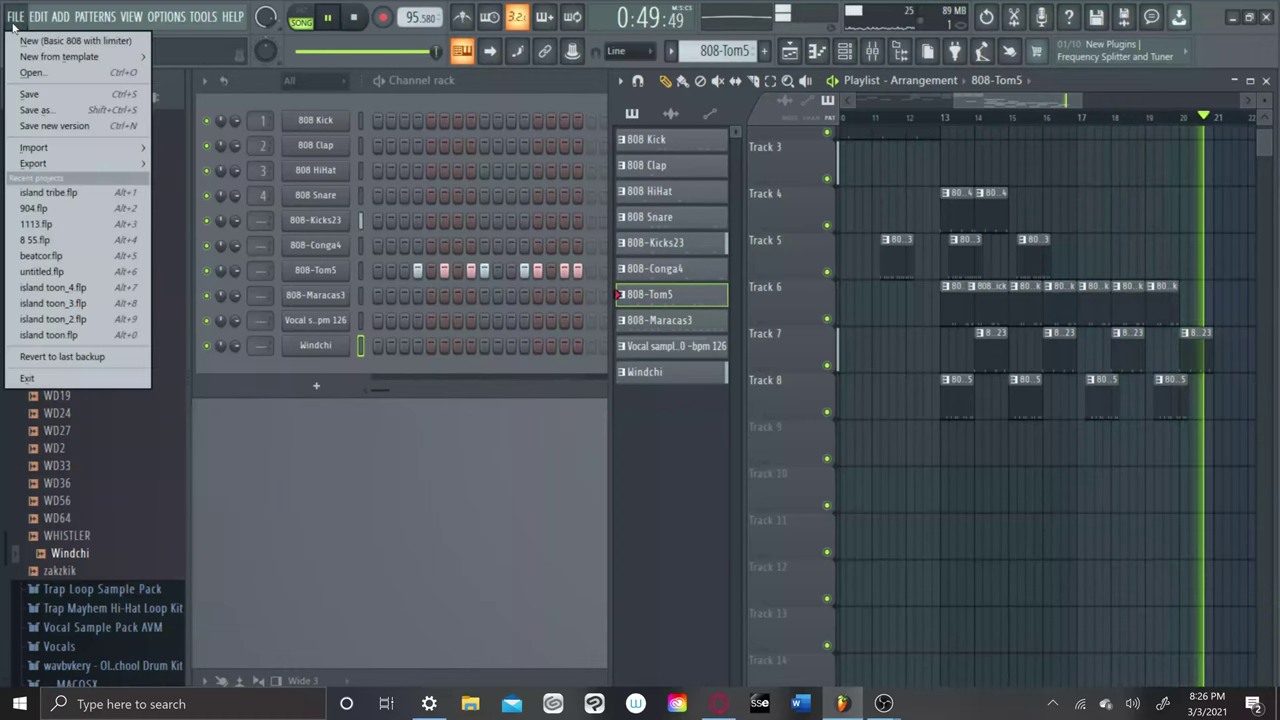
pyautogui.click(28, 93)
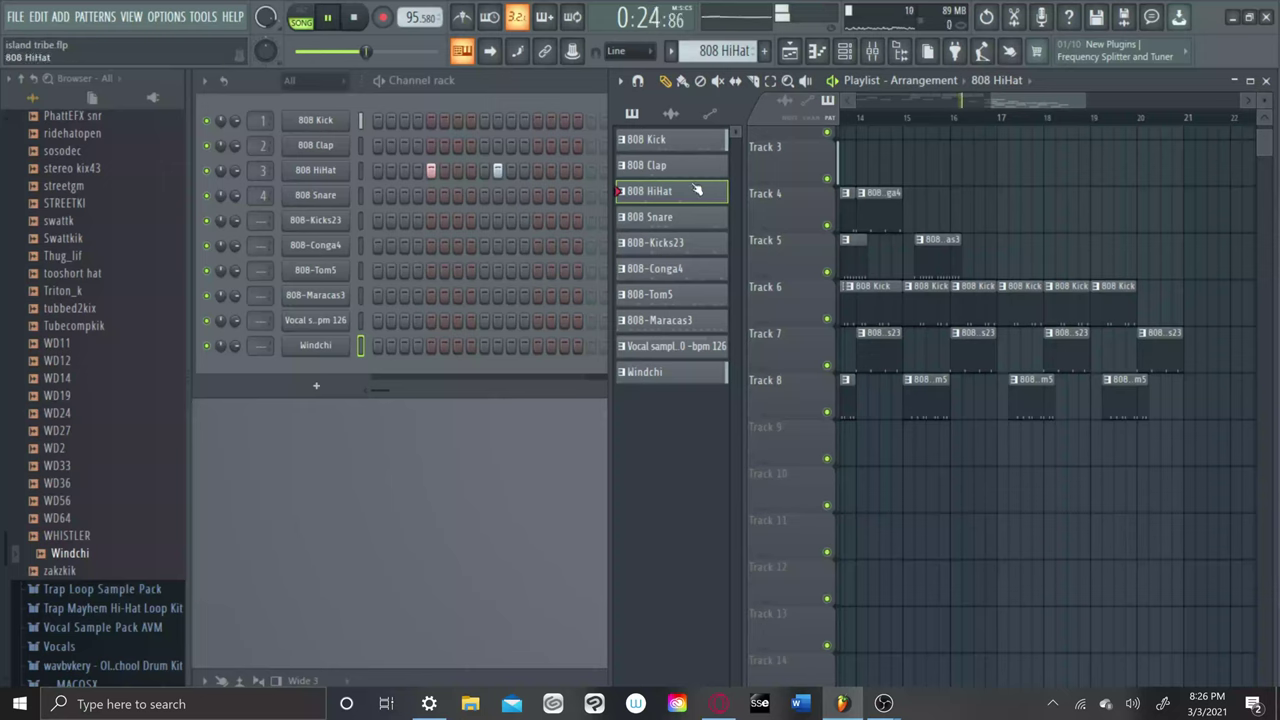
# Place one-bar 808 HiHat clips on Track 9 at bars 19 and 20, and save the project.
pyautogui.moveTo(697, 190); pyautogui.dragTo(1088, 462)
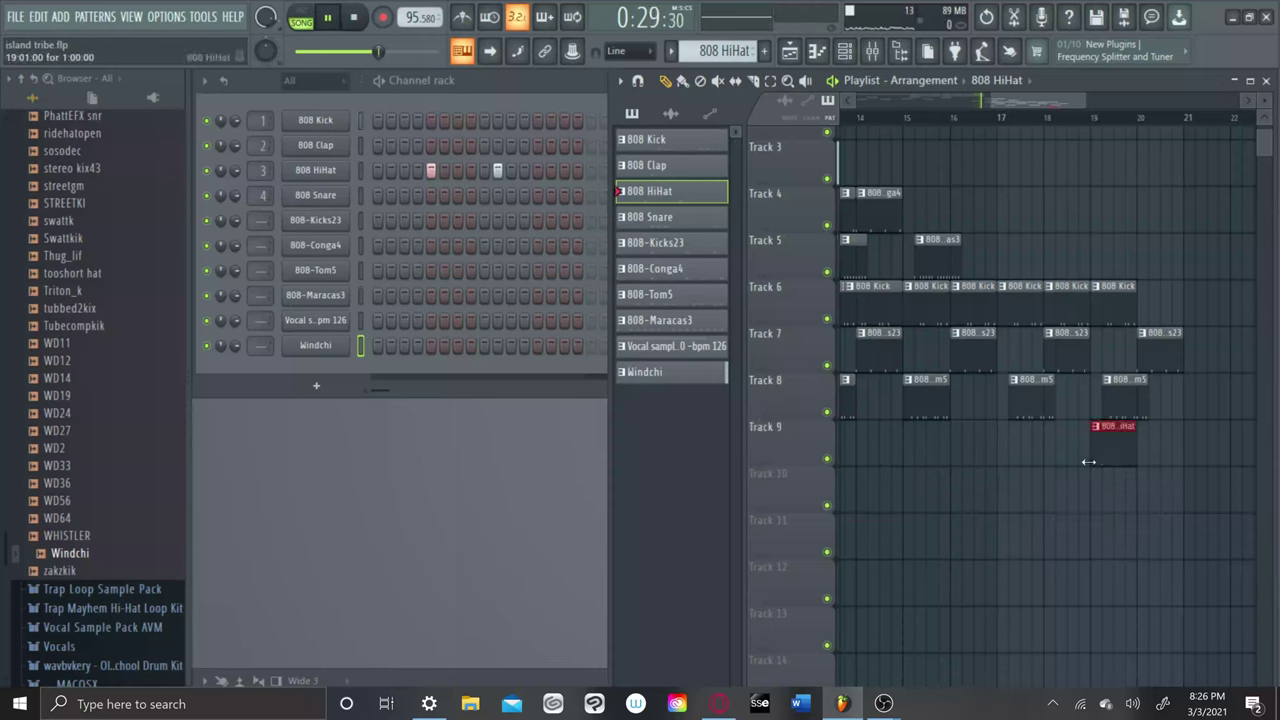
pyautogui.click(1155, 445)
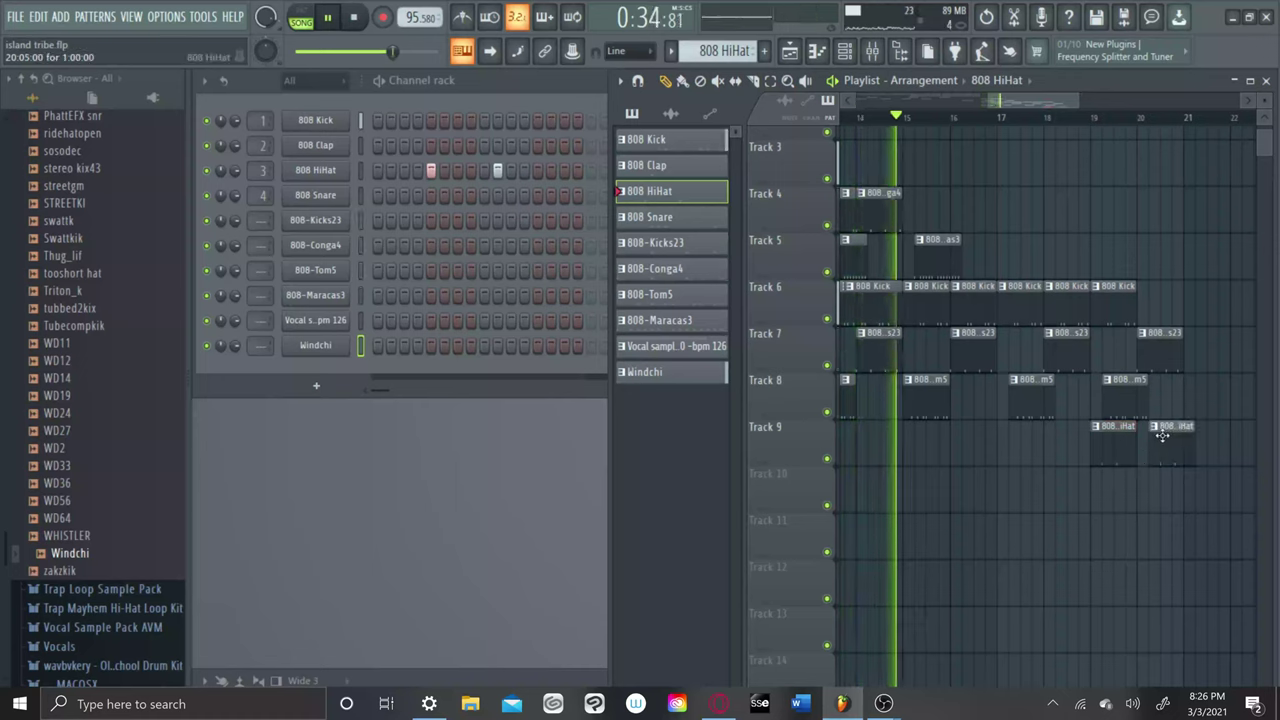
pyautogui.moveTo(1164, 436); pyautogui.dragTo(1152, 436)
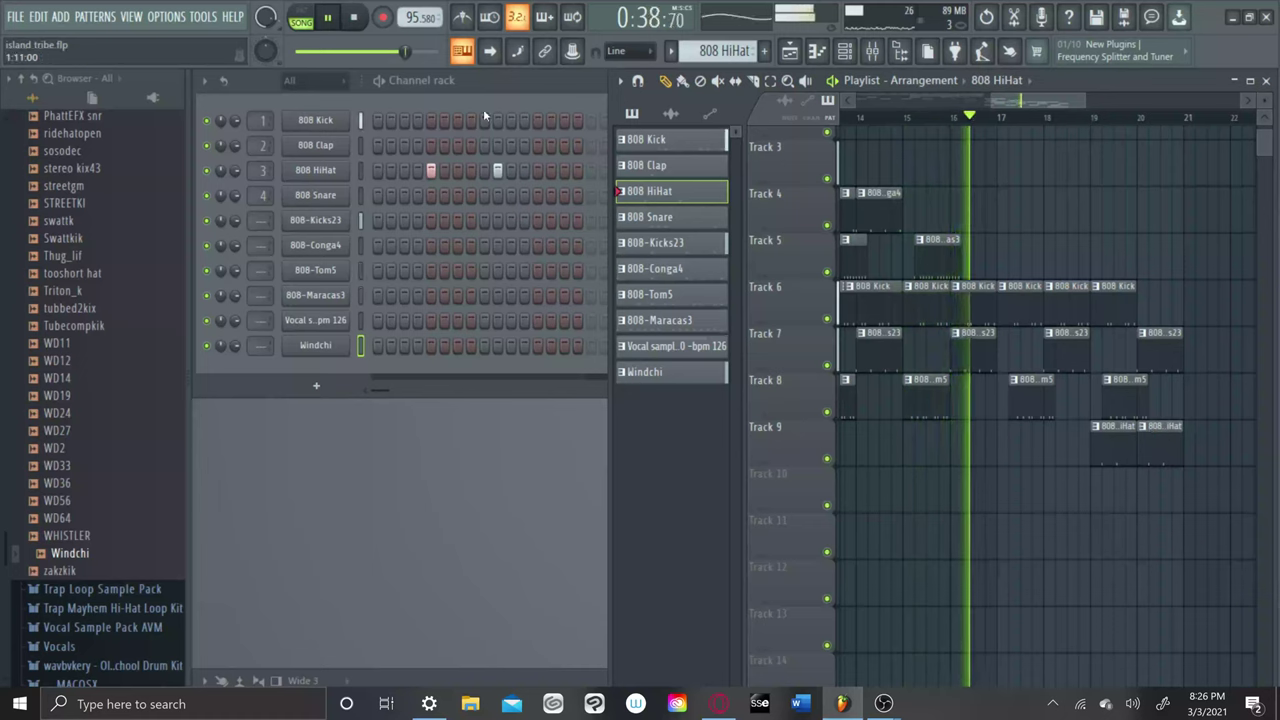
pyautogui.click(5, 17)
pyautogui.click(31, 96)
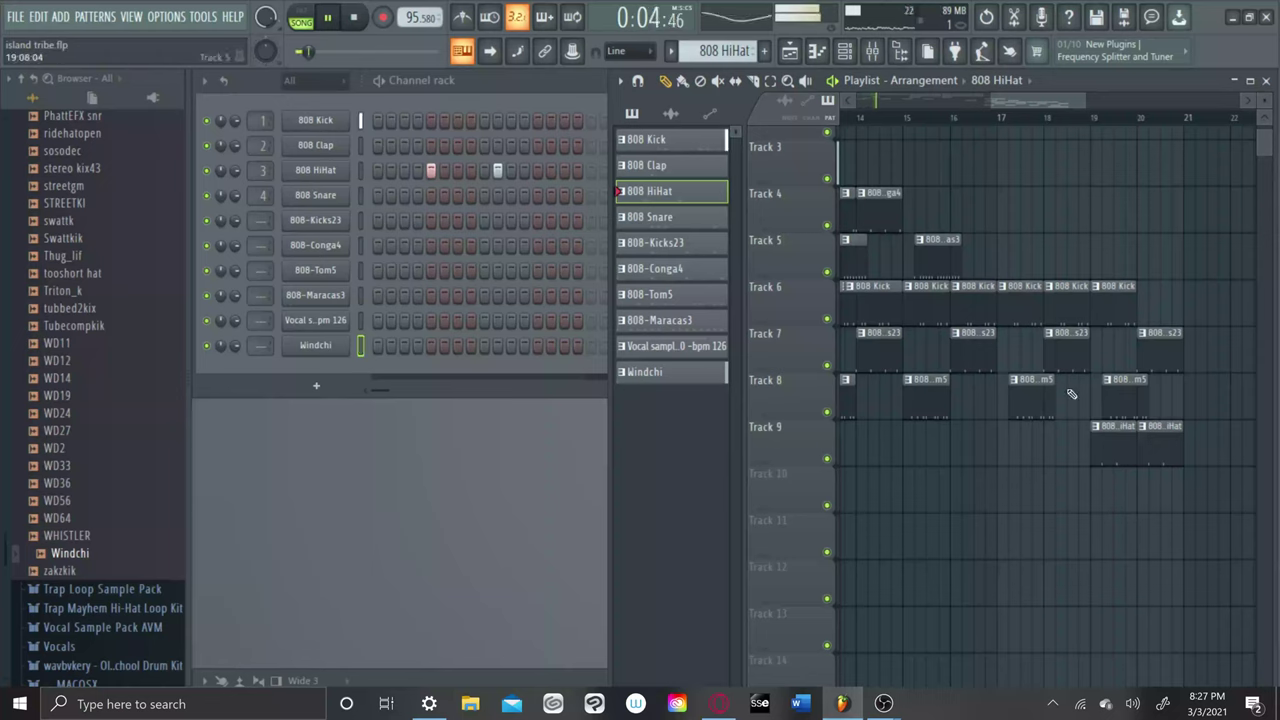
# Continue the 808 HiHat clips on Track 9 without gaps from bar 21 through bar 24, deleting the stray clip on Track 10.
pyautogui.click(1193, 445)
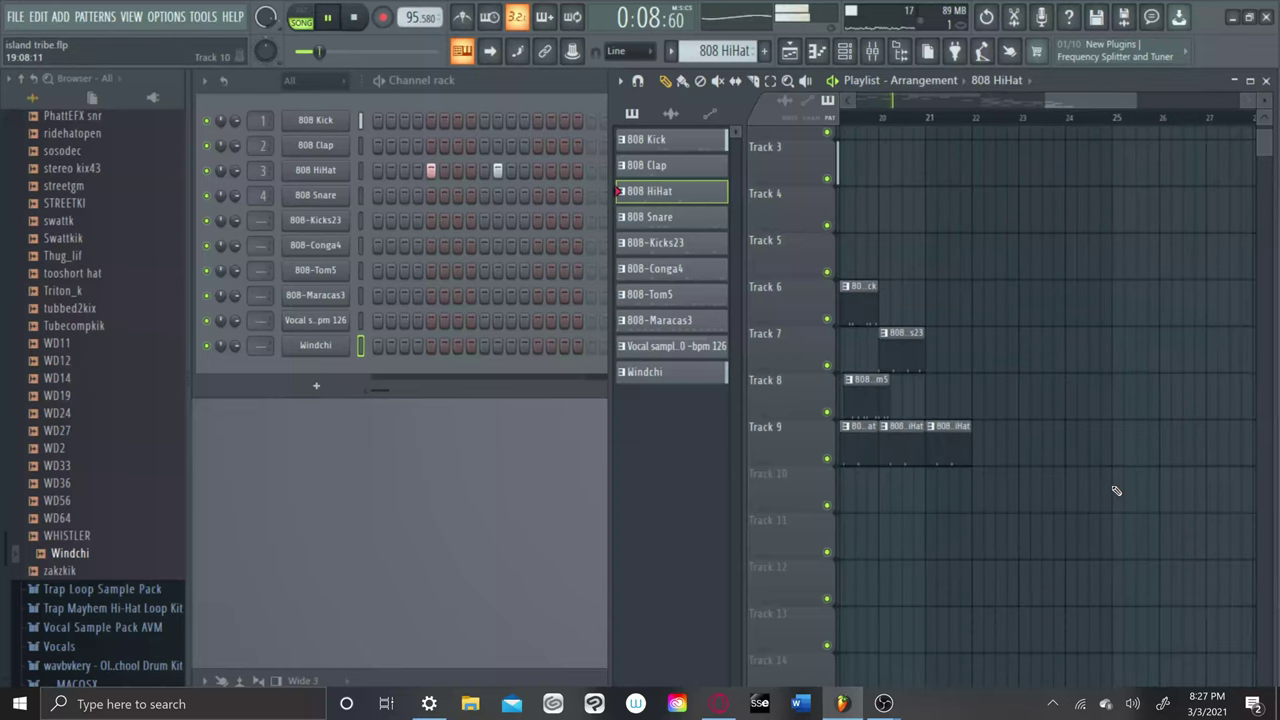
pyautogui.click(980, 450)
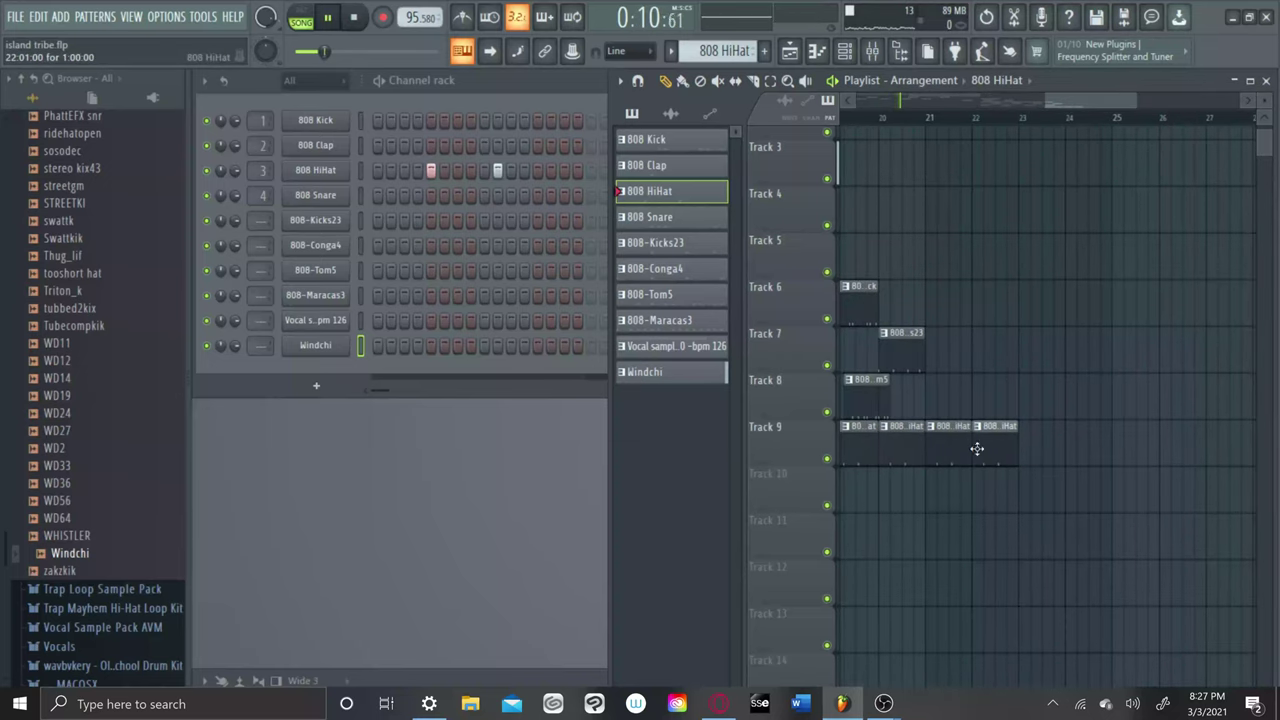
pyautogui.click(1030, 440)
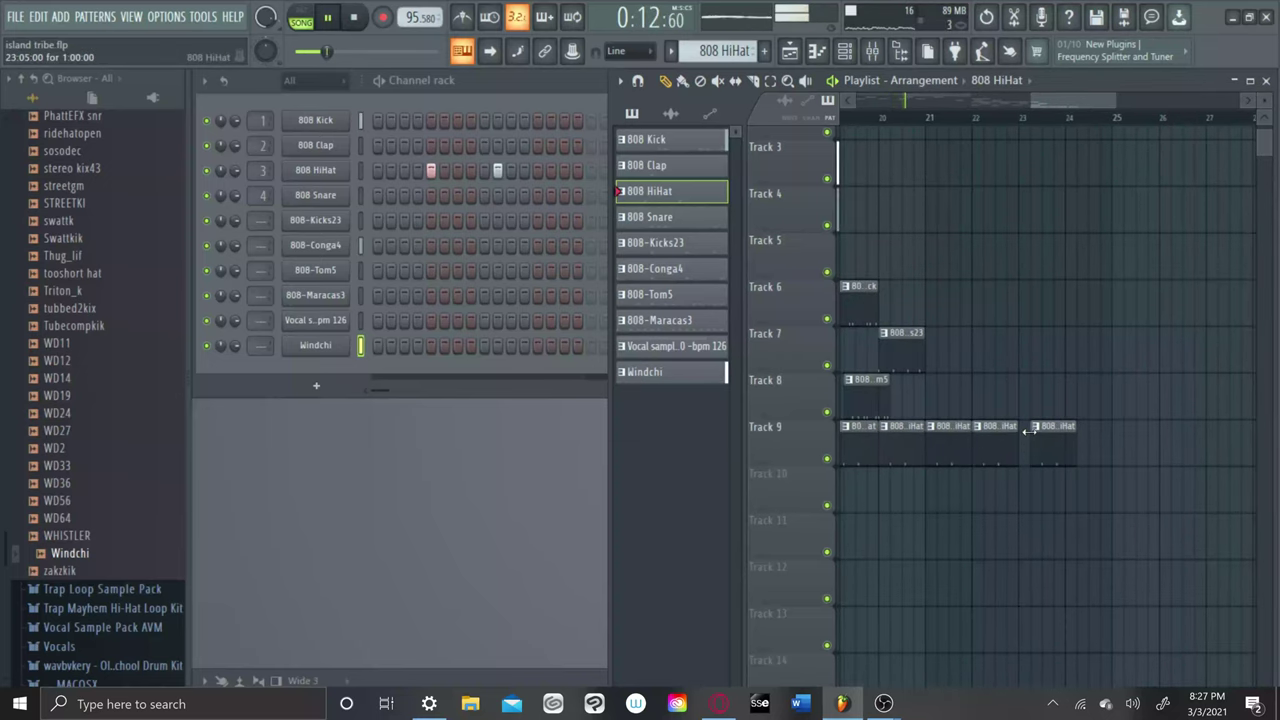
pyautogui.rightClick(1041, 430)
pyautogui.click(1011, 478)
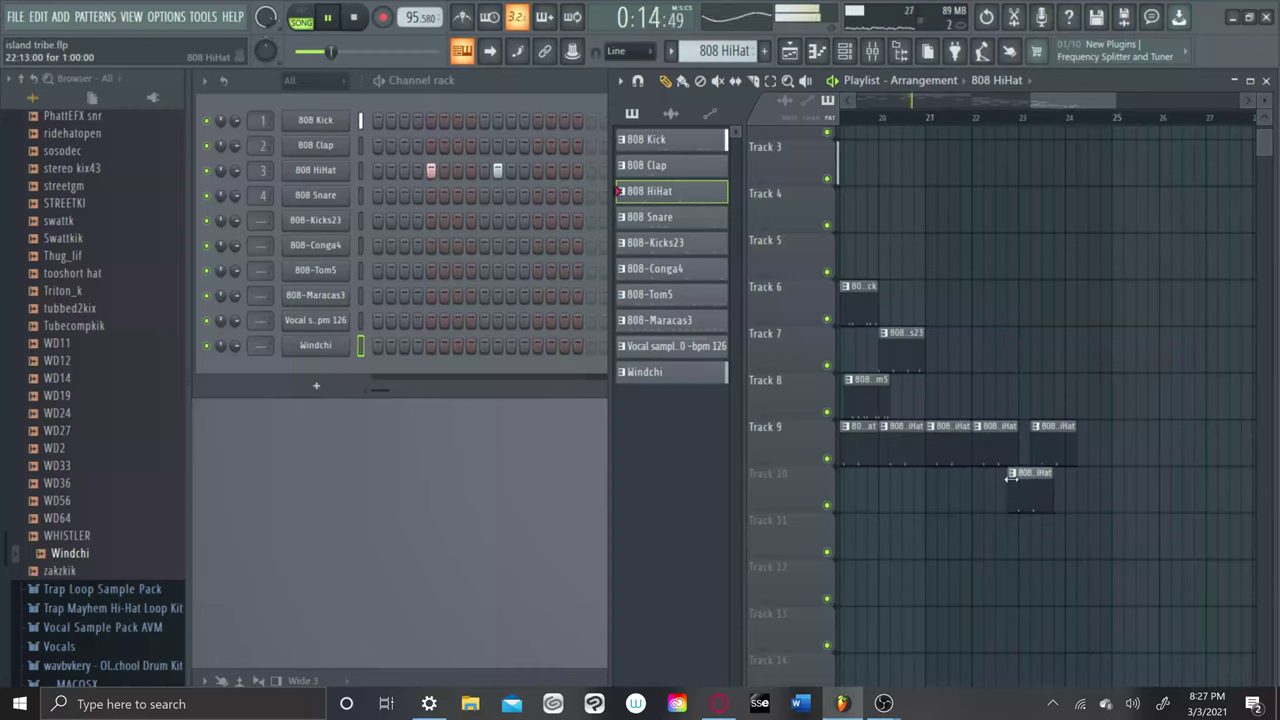
pyautogui.moveTo(1056, 430); pyautogui.dragTo(1044, 432)
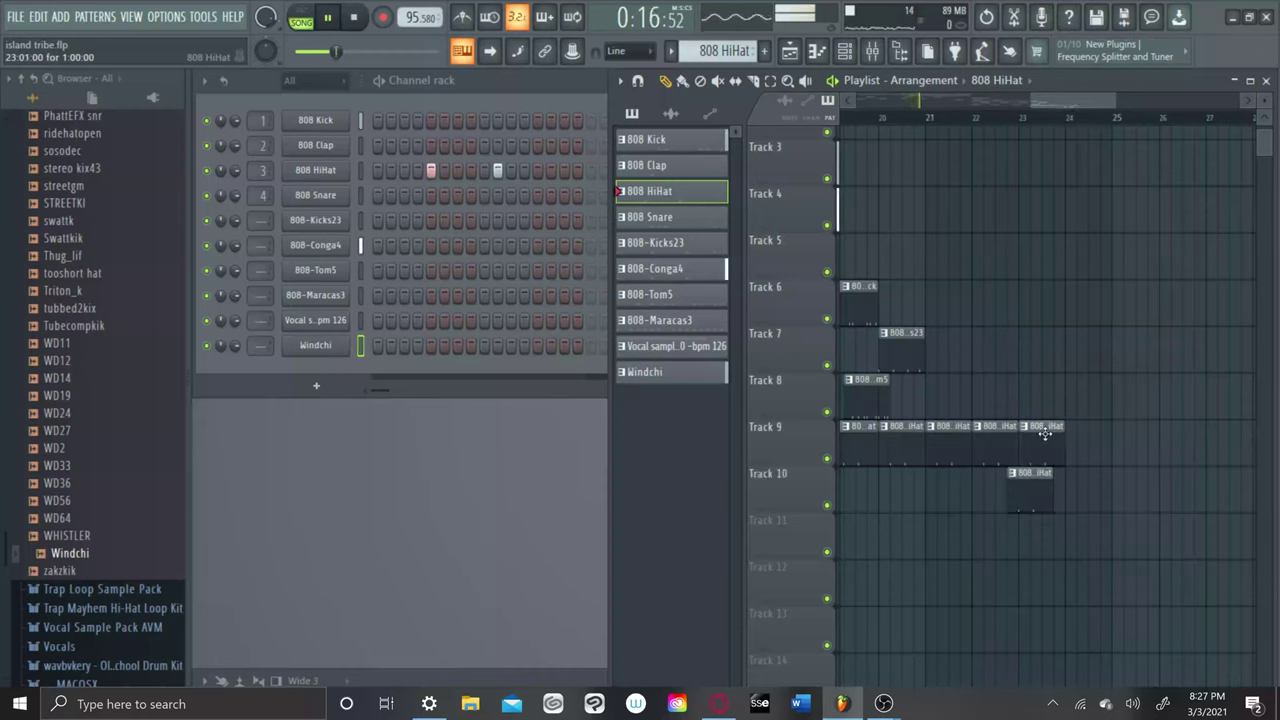
pyautogui.rightClick(1035, 483)
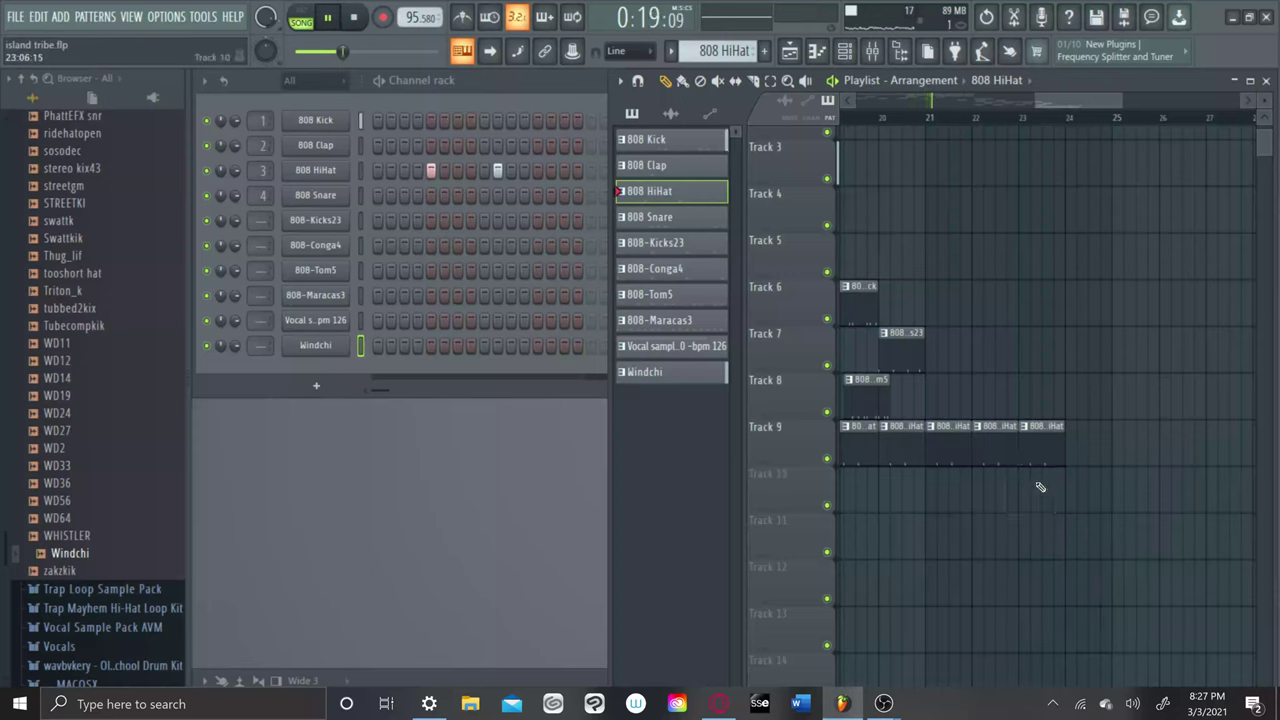
pyautogui.click(1078, 456)
pyautogui.moveTo(1099, 432); pyautogui.dragTo(1093, 435)
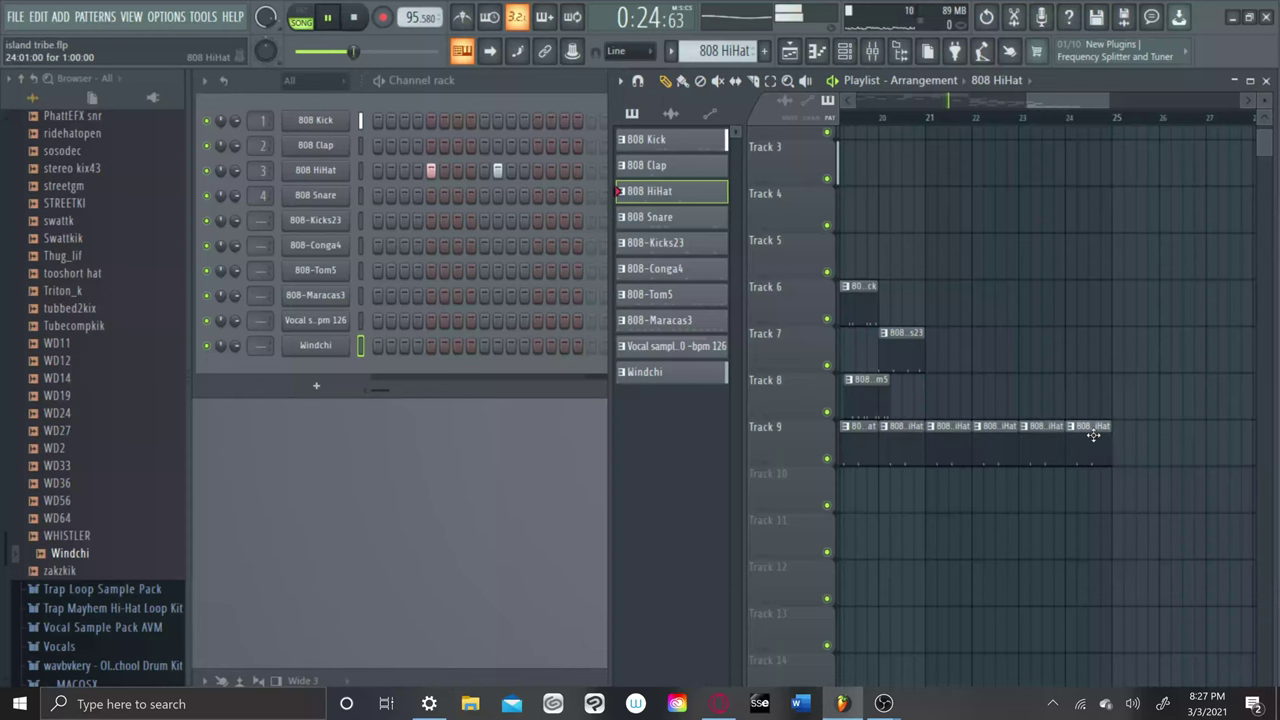
# Place a one-bar 808-Kicks23 clip on Track 10 at bar 22.
pyautogui.scroll(-2, 945, 516)
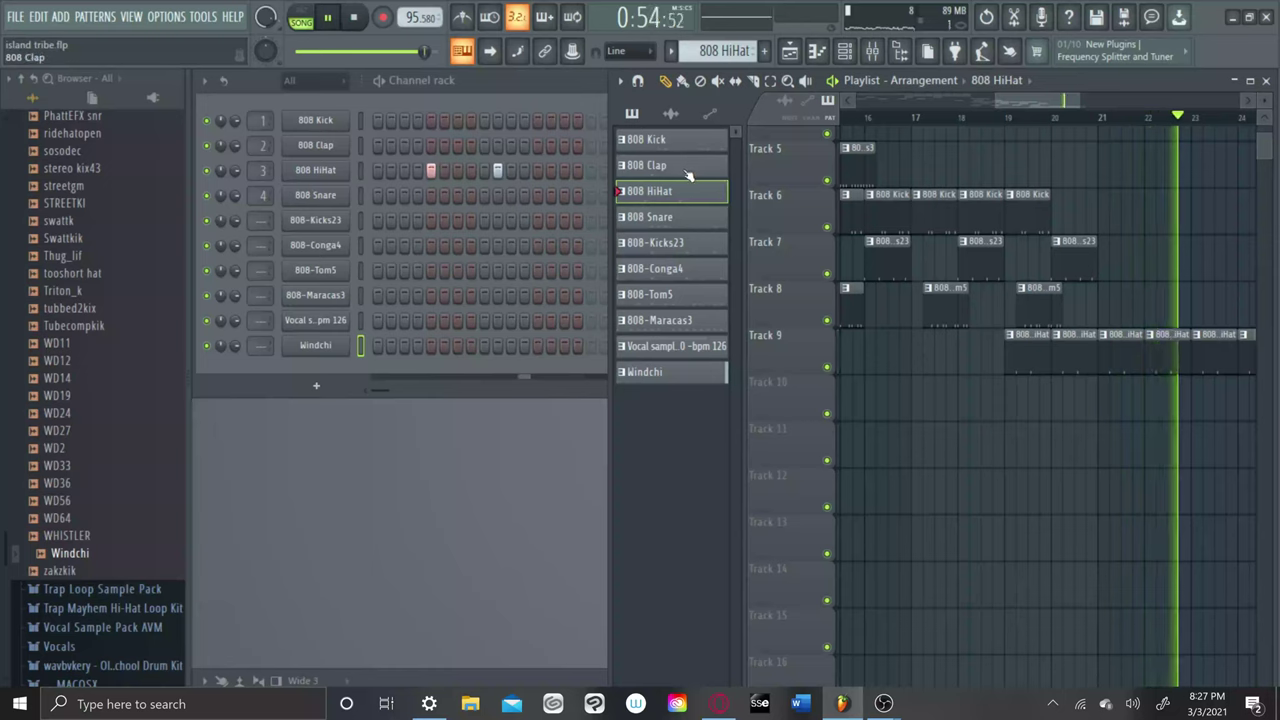
pyautogui.click(665, 243)
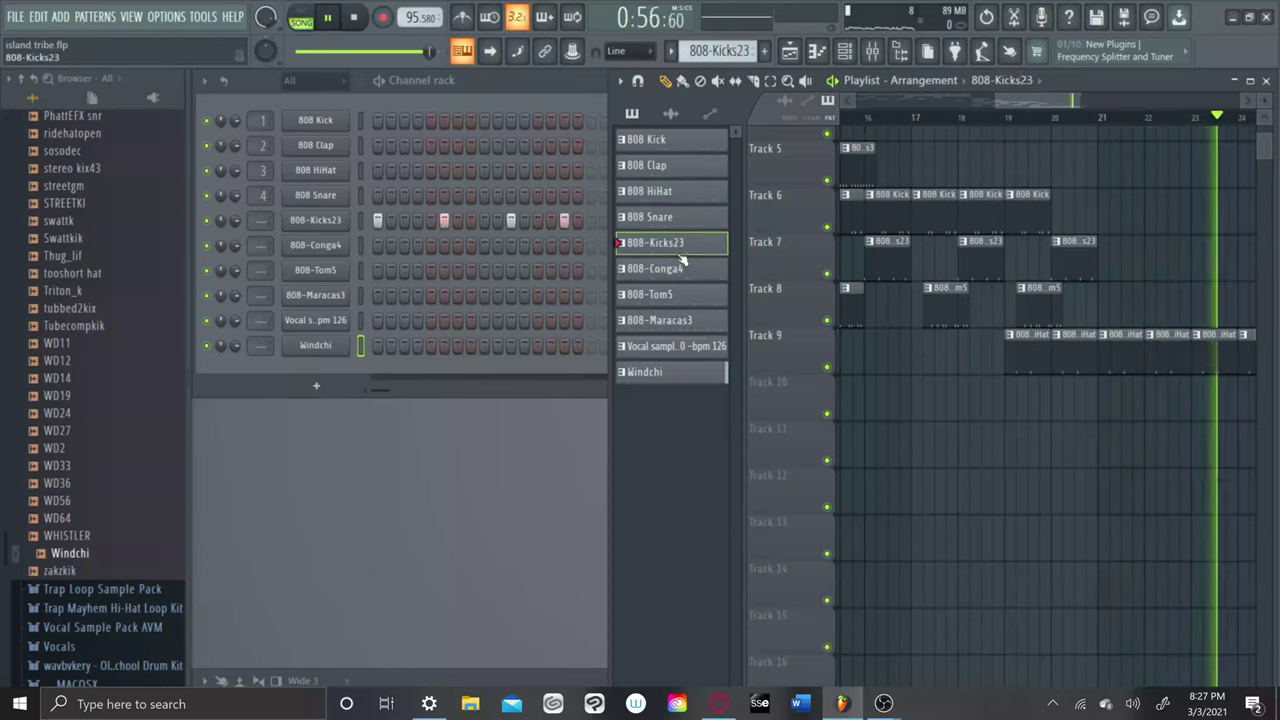
pyautogui.click(1150, 388)
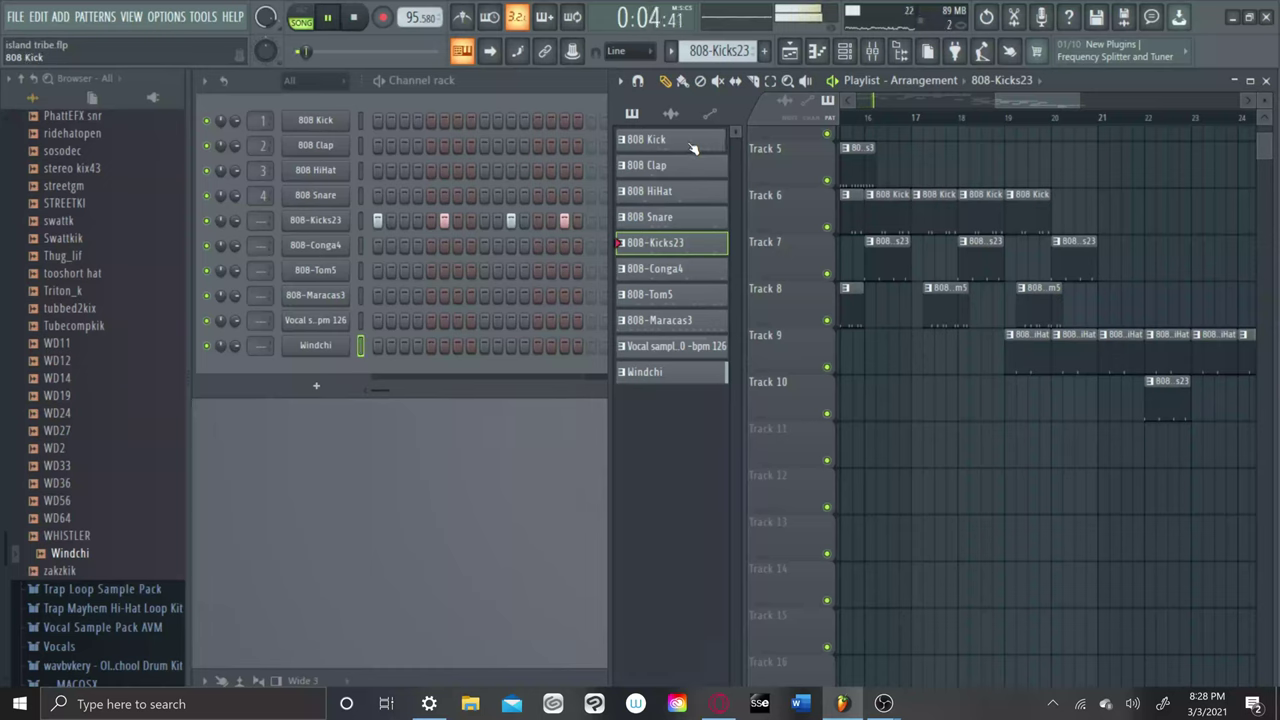
# Place a one-bar 808-Tom5 clip on Track 11 at bar 21 and stop the song playback.
pyautogui.click(664, 294)
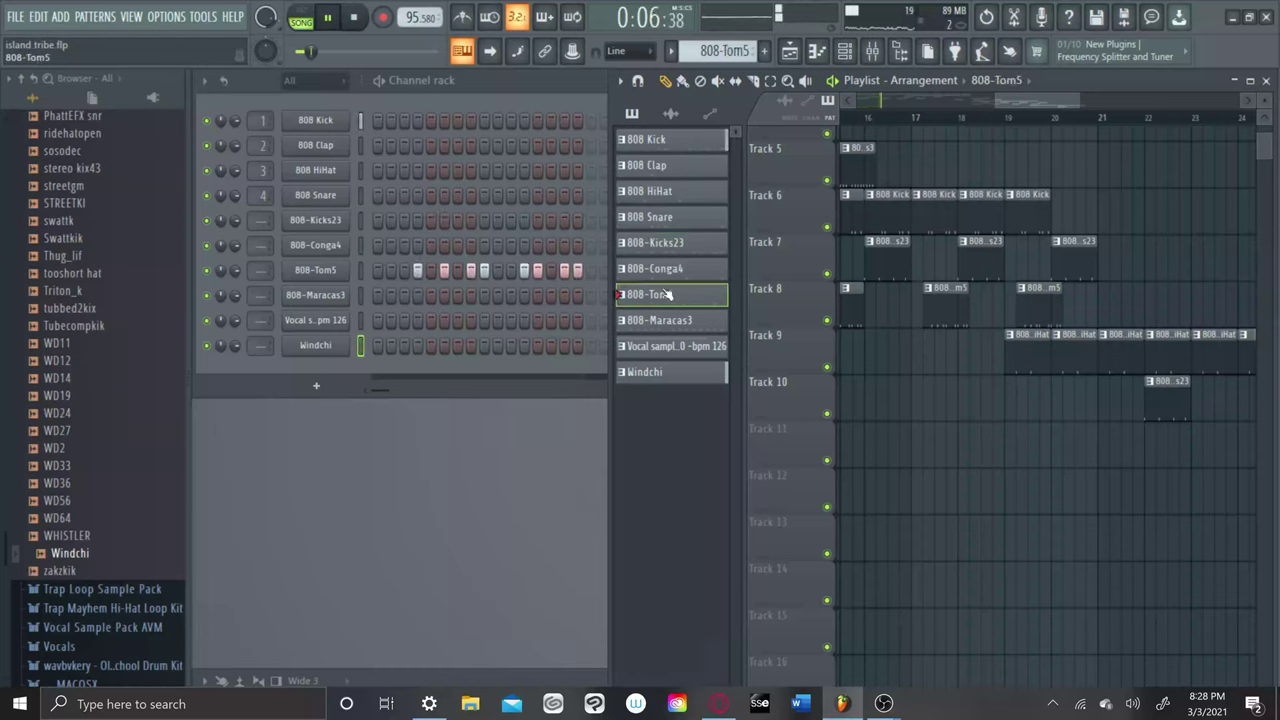
pyautogui.click(1100, 398)
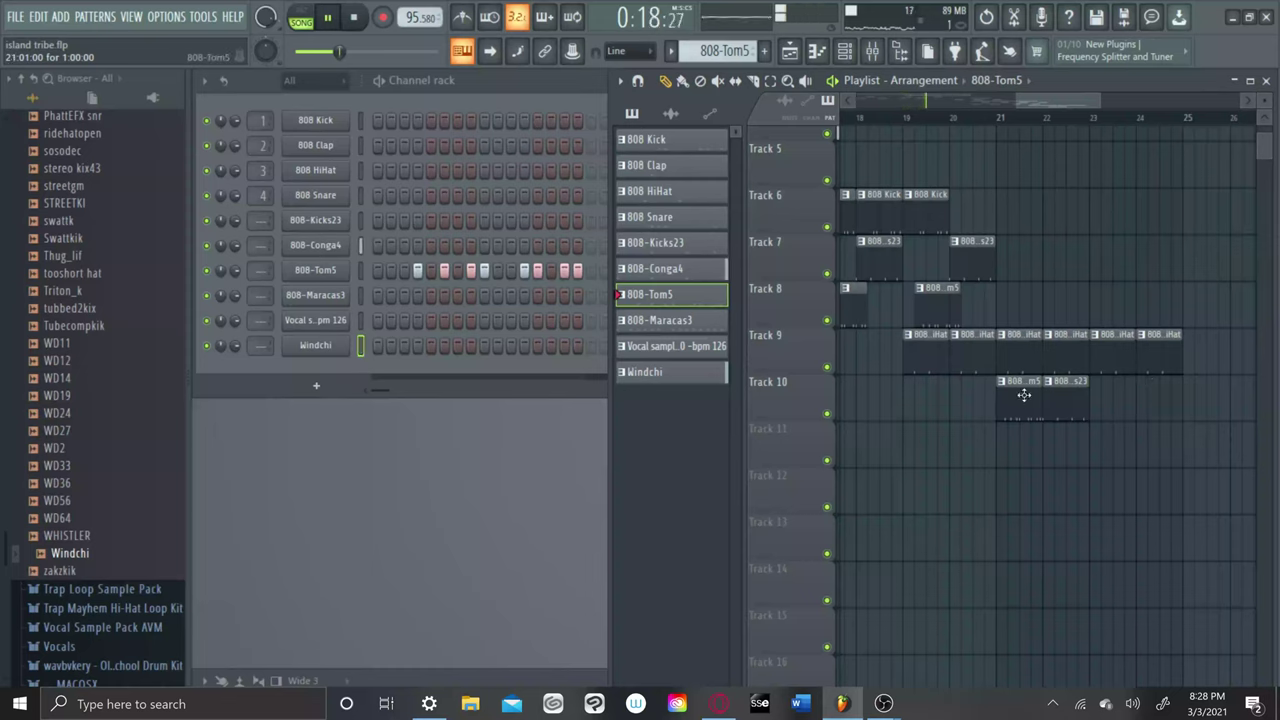
pyautogui.moveTo(1004, 396); pyautogui.dragTo(1021, 446)
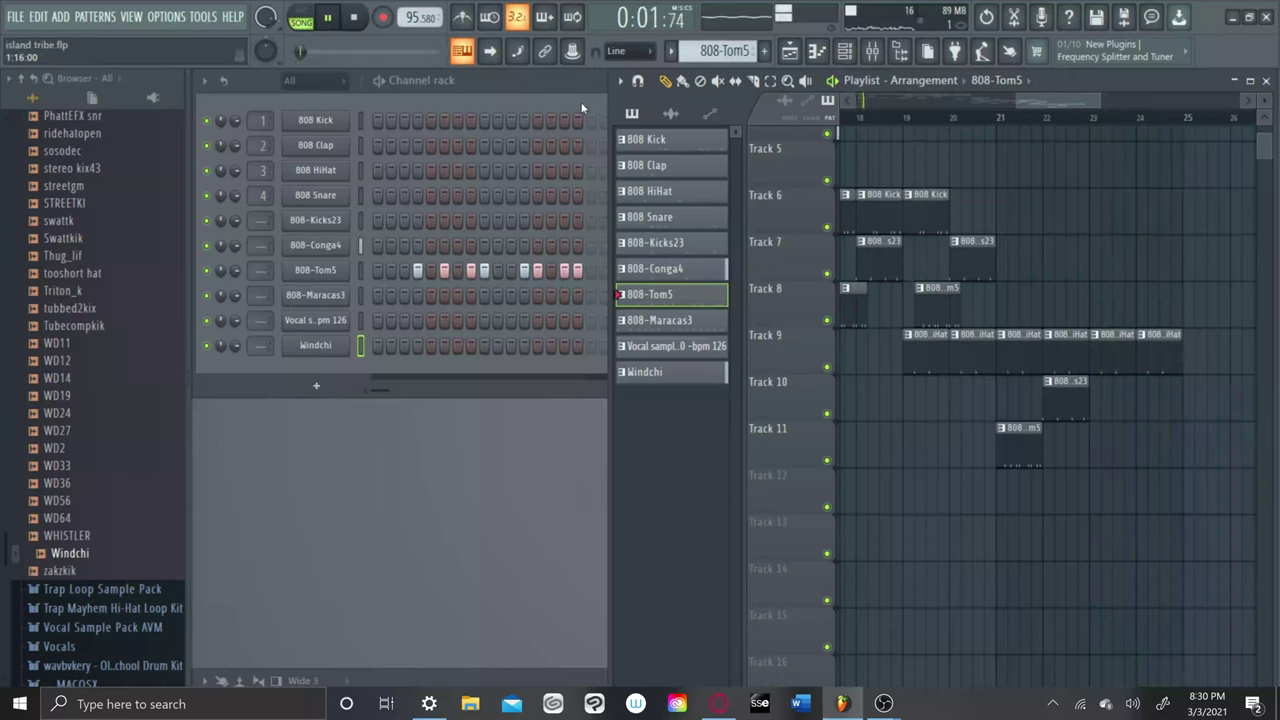
pyautogui.click(360, 26)
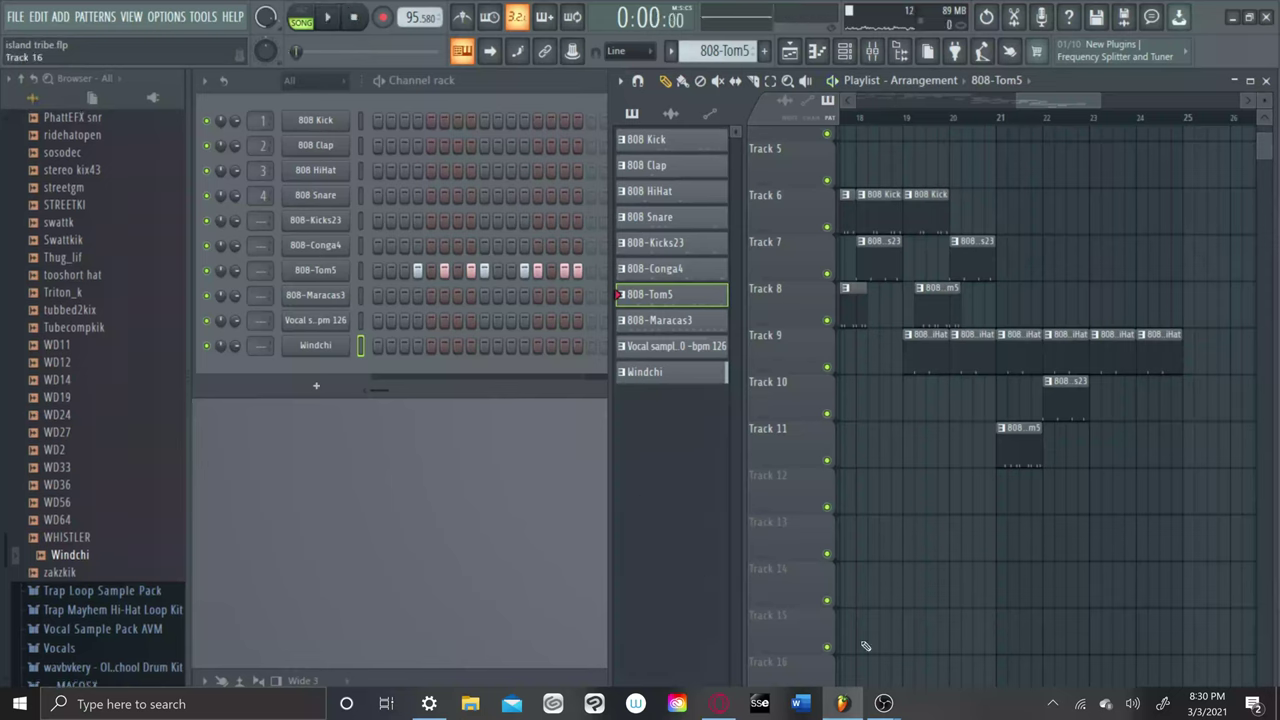
pyautogui.moveTo(883, 703)
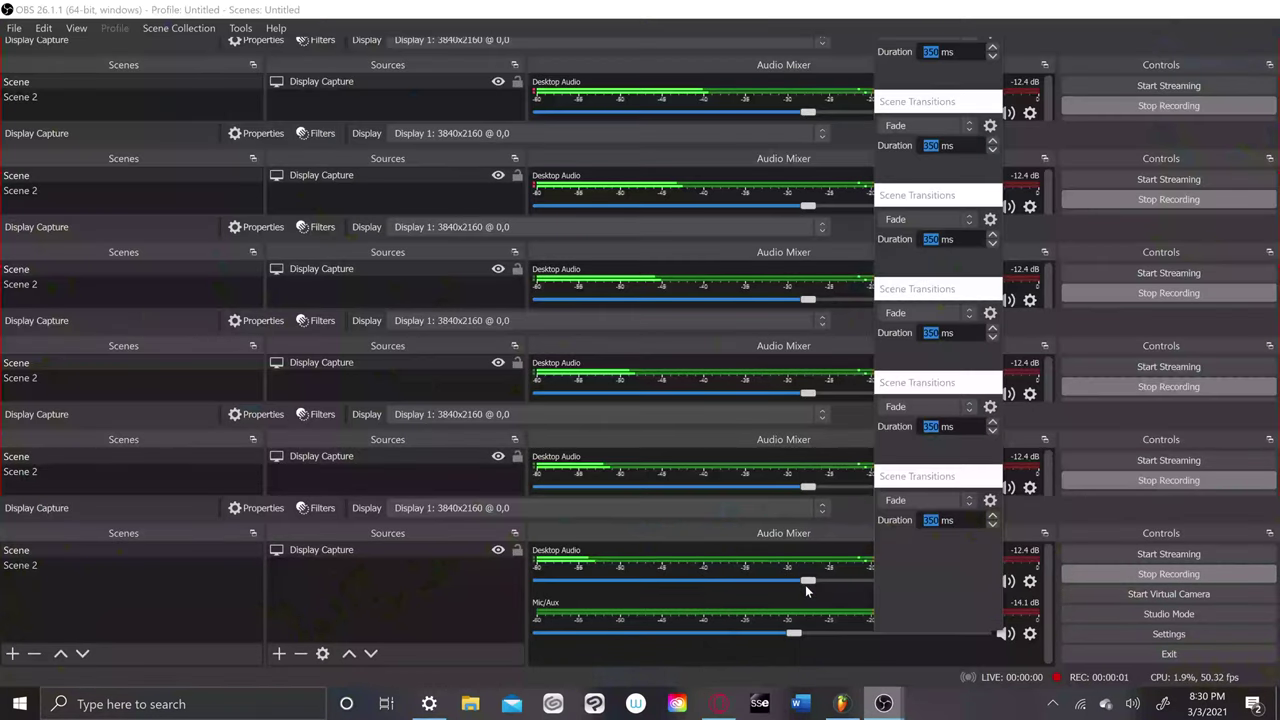
pyautogui.click(805, 585)
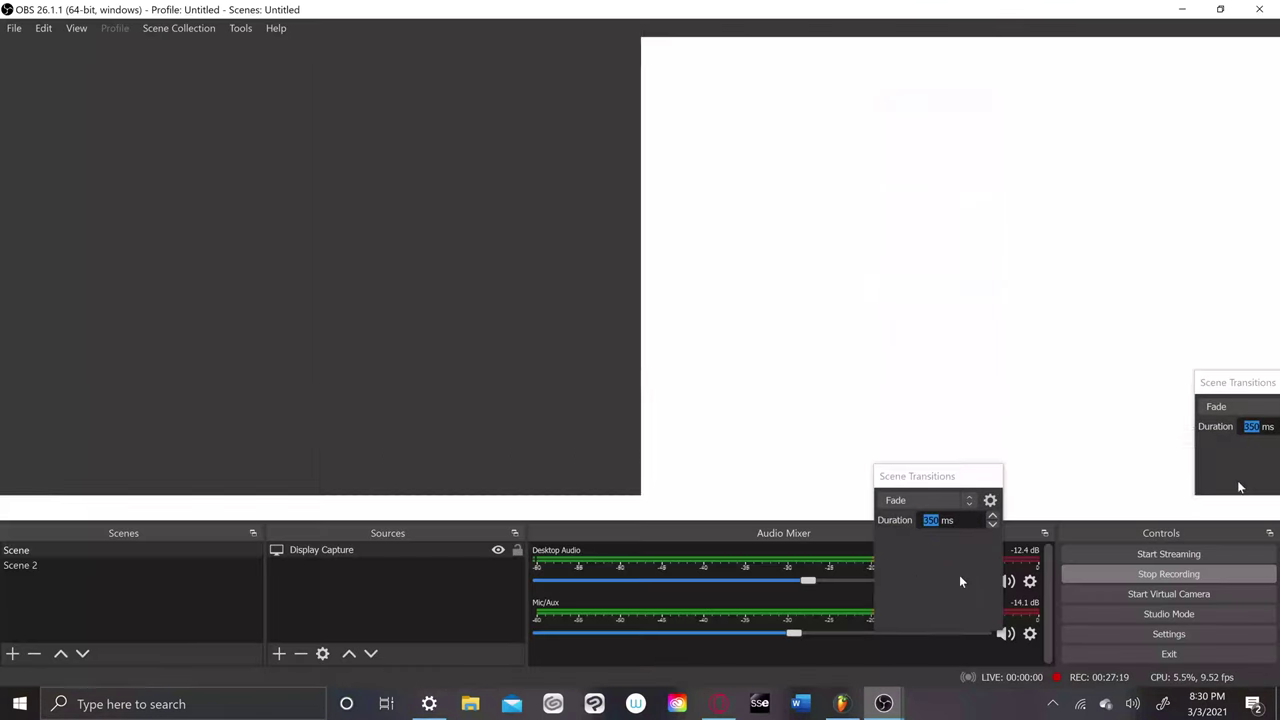